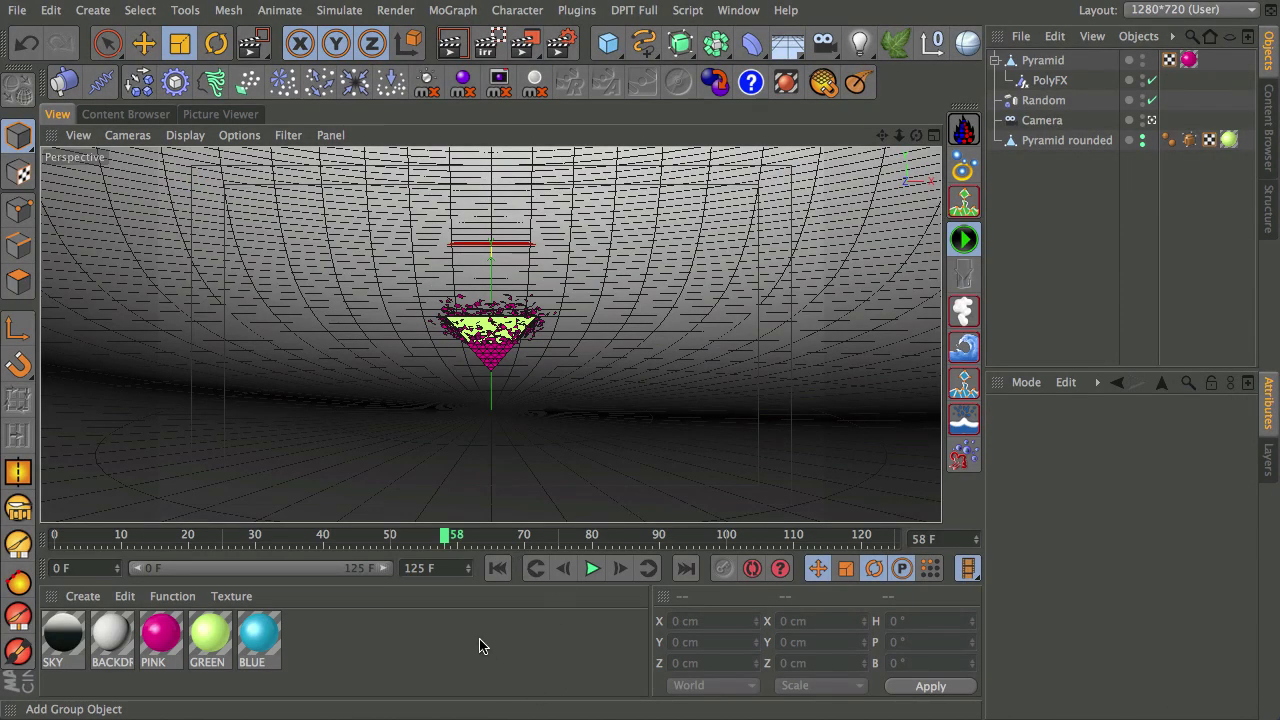
Create two new default materials, Mat and Mat.1, in the Material Manager
double_click(471, 666)
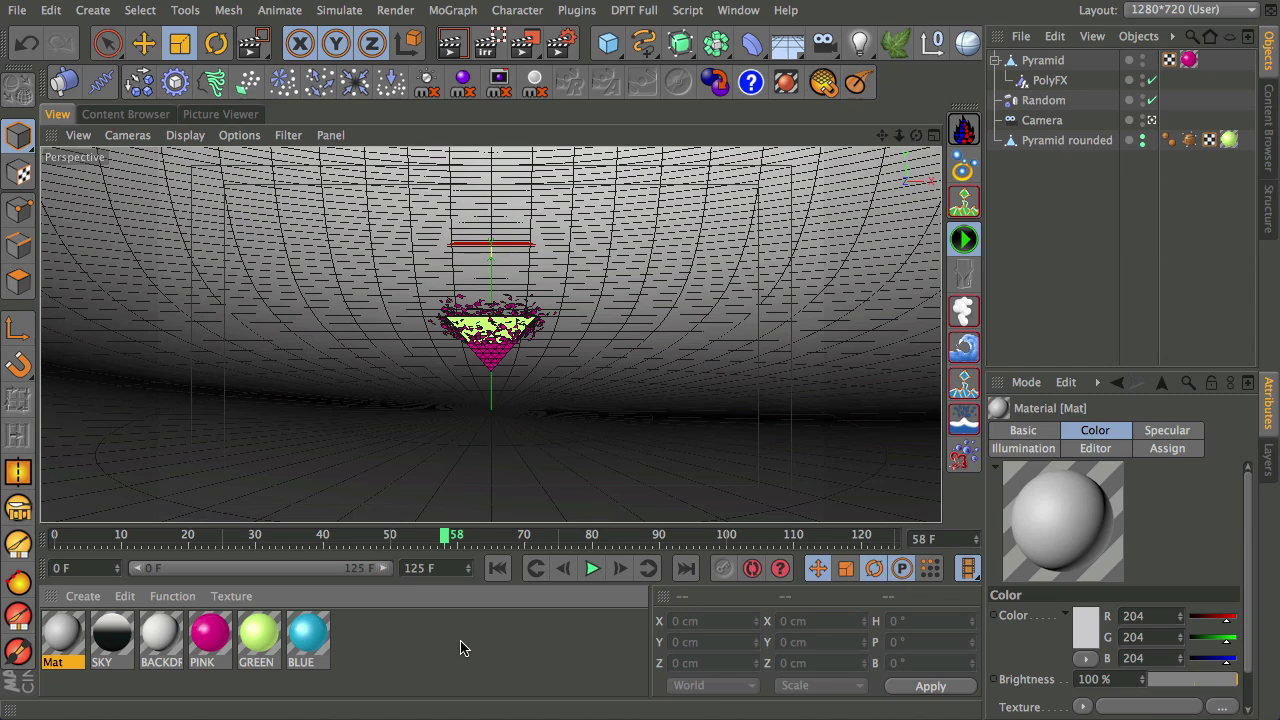
double_click(449, 642)
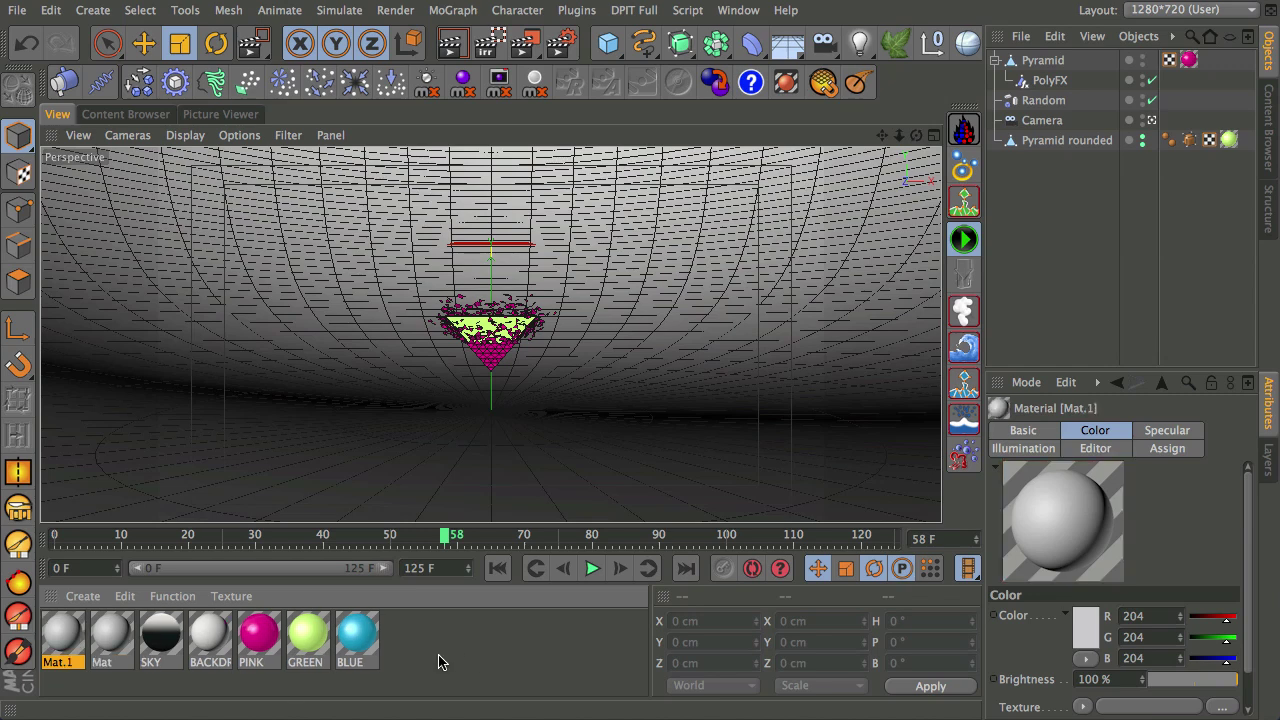
Start a new empty project, add a trial Sphere and delete it, then reopen the primitives list
key(ctrl+n)
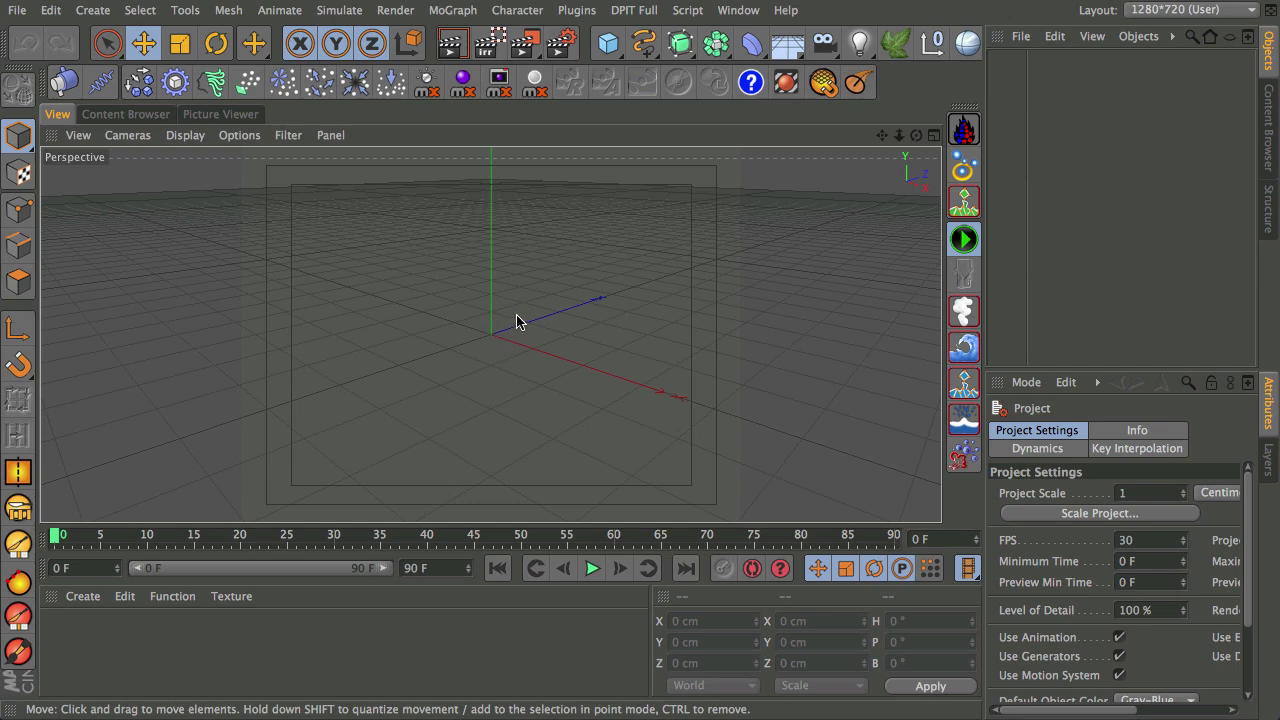
click(609, 44)
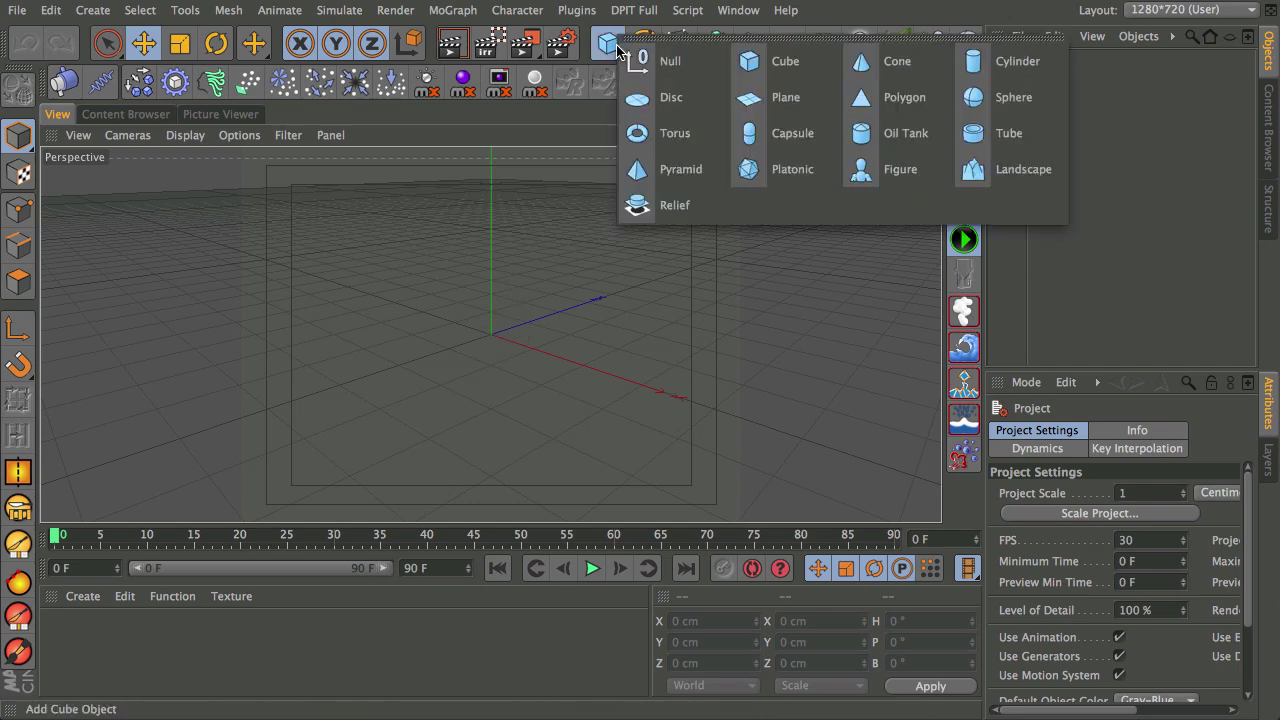
click(1005, 97)
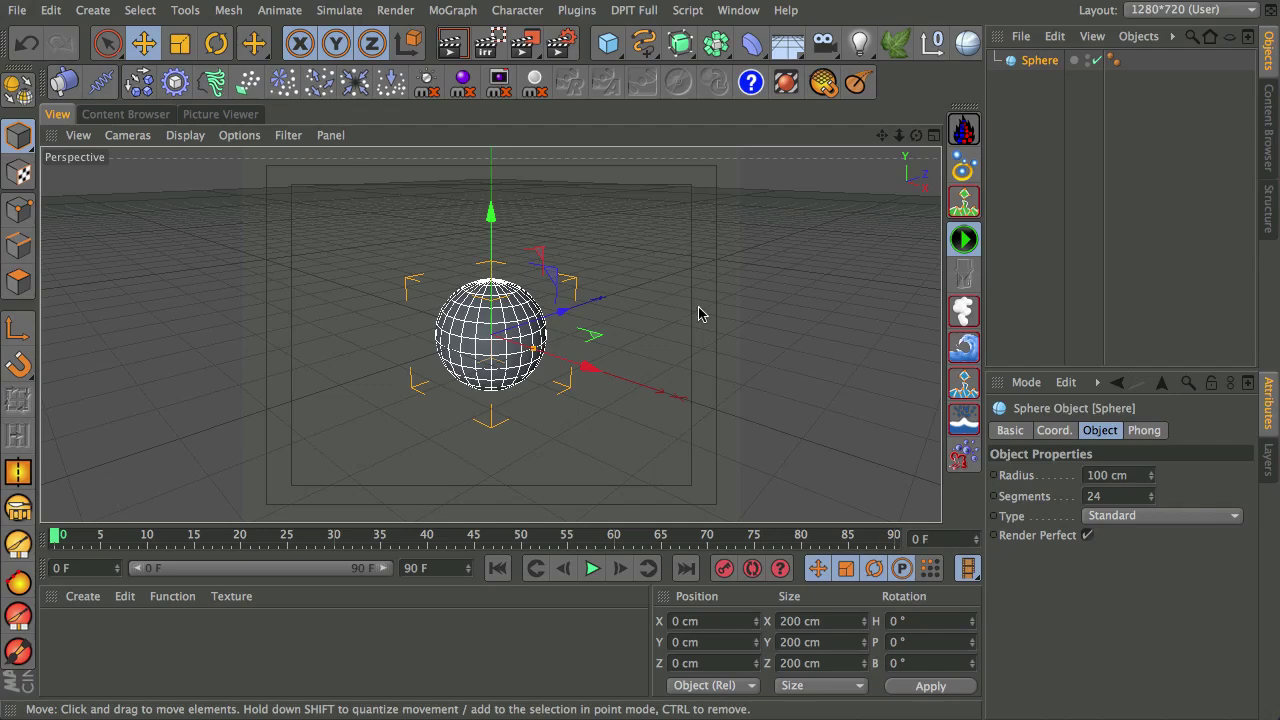
mouse_move(900, 135)
mouse_down()
mouse_move(948, 115)
mouse_move(908, 129)
mouse_move(908, 171)
mouse_move(925, 155)
mouse_move(940, 163)
mouse_move(914, 136)
mouse_up()
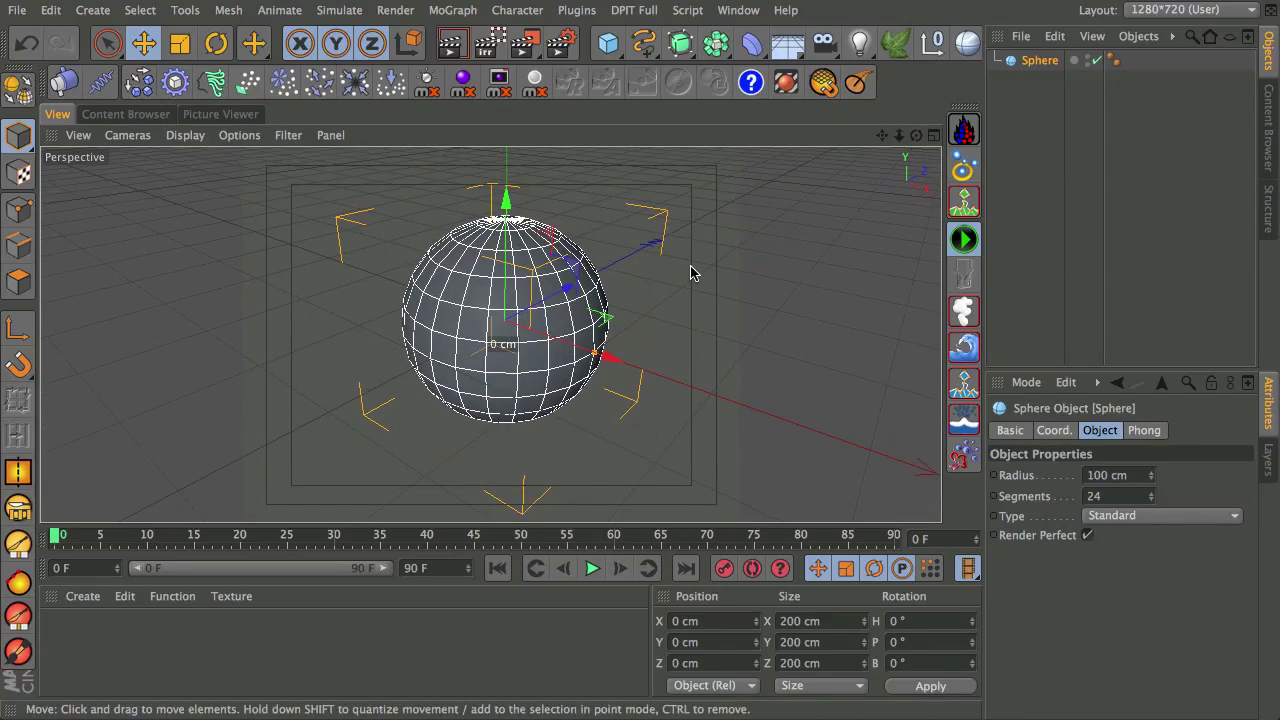
key(Delete)
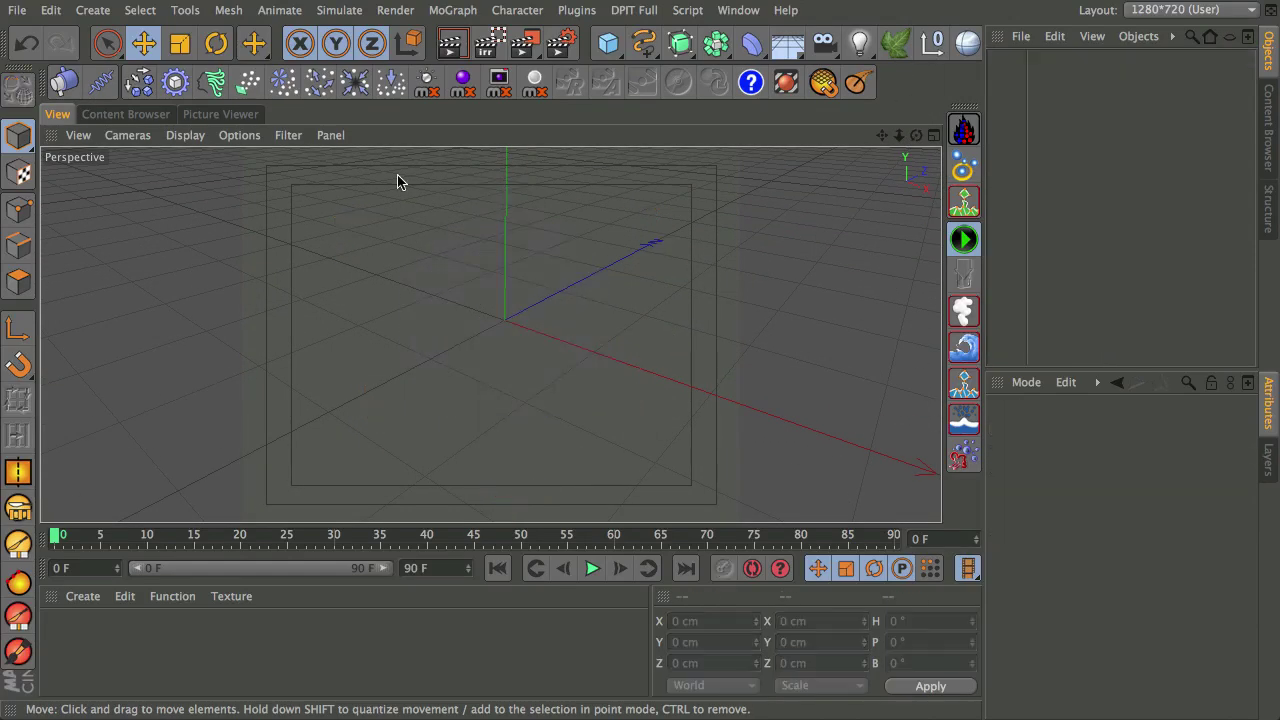
click(607, 45)
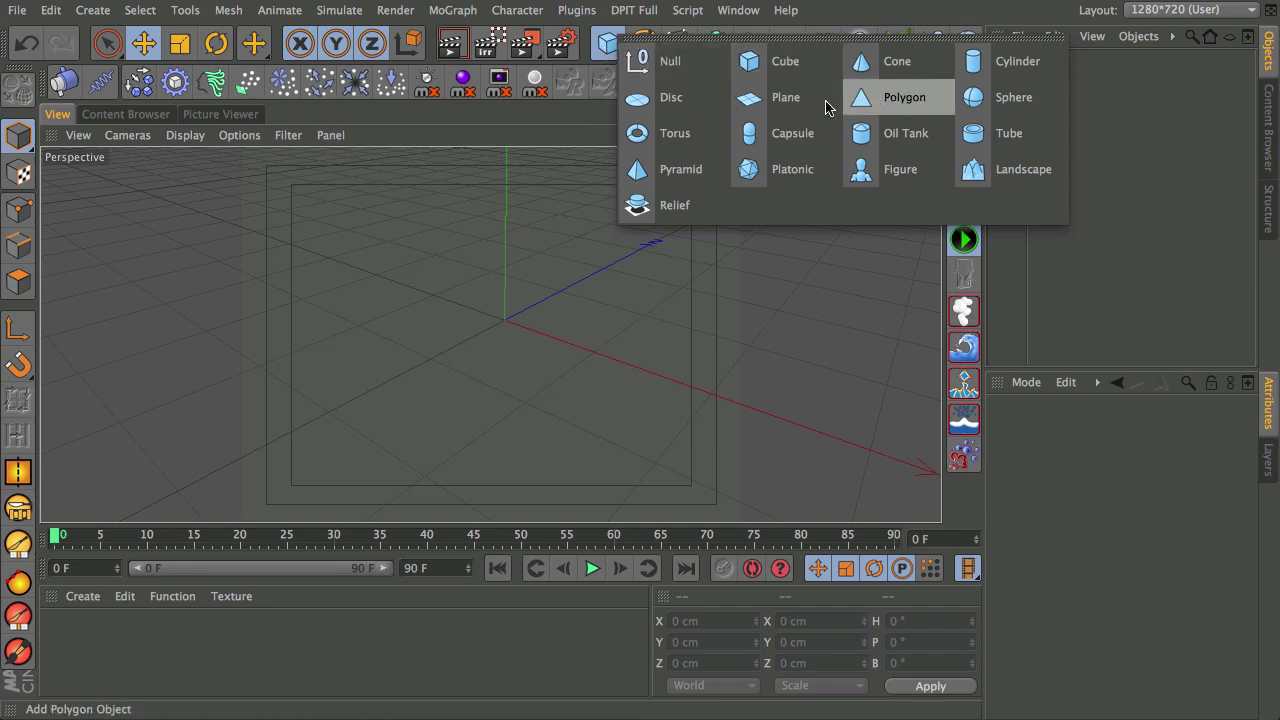
Add a Pyramid and shorten it to 126.199 cm tall
click(686, 170)
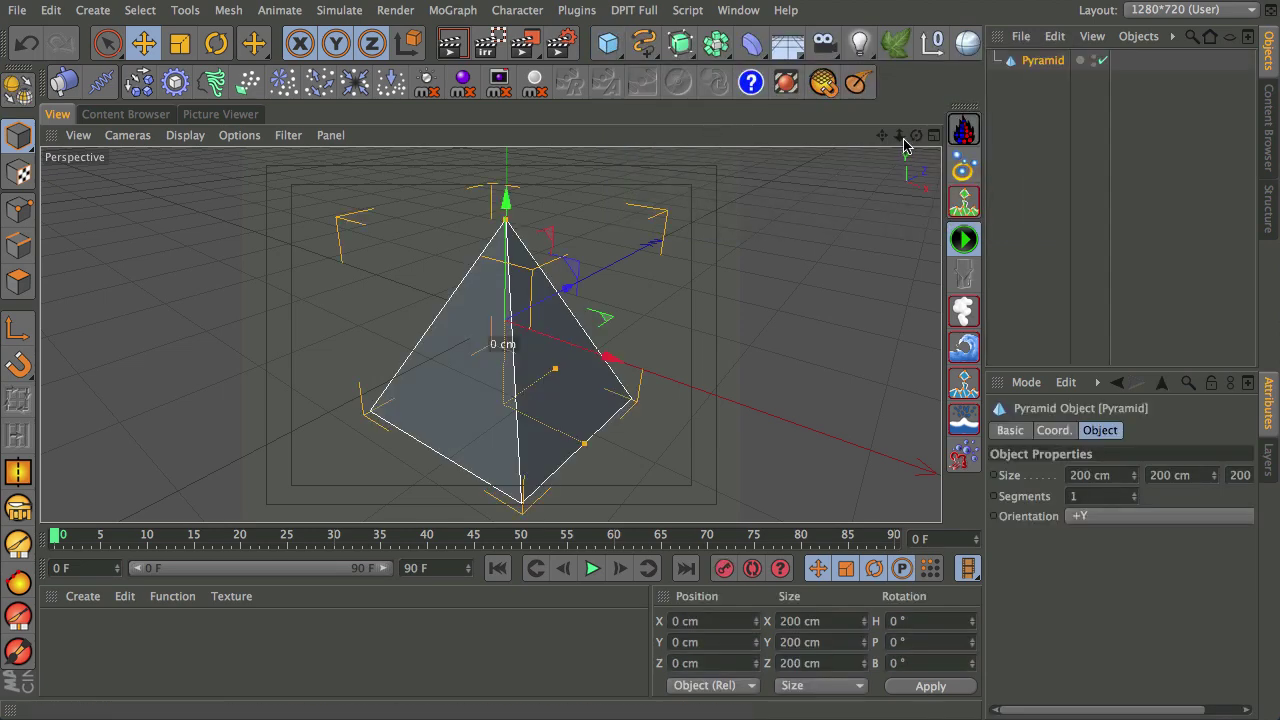
mouse_move(898, 136)
mouse_down()
mouse_move(910, 136)
mouse_move(886, 138)
mouse_up()
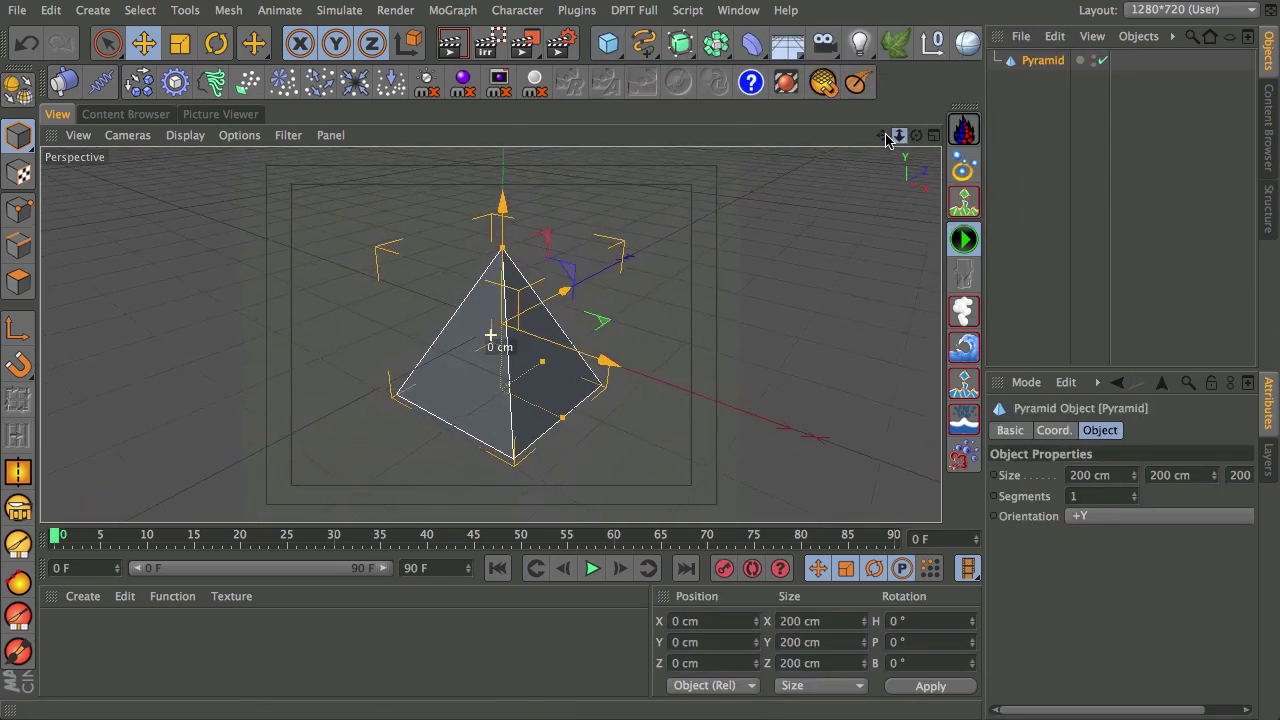
drag(502, 248, 502, 280)
drag(916, 135, 530, 244)
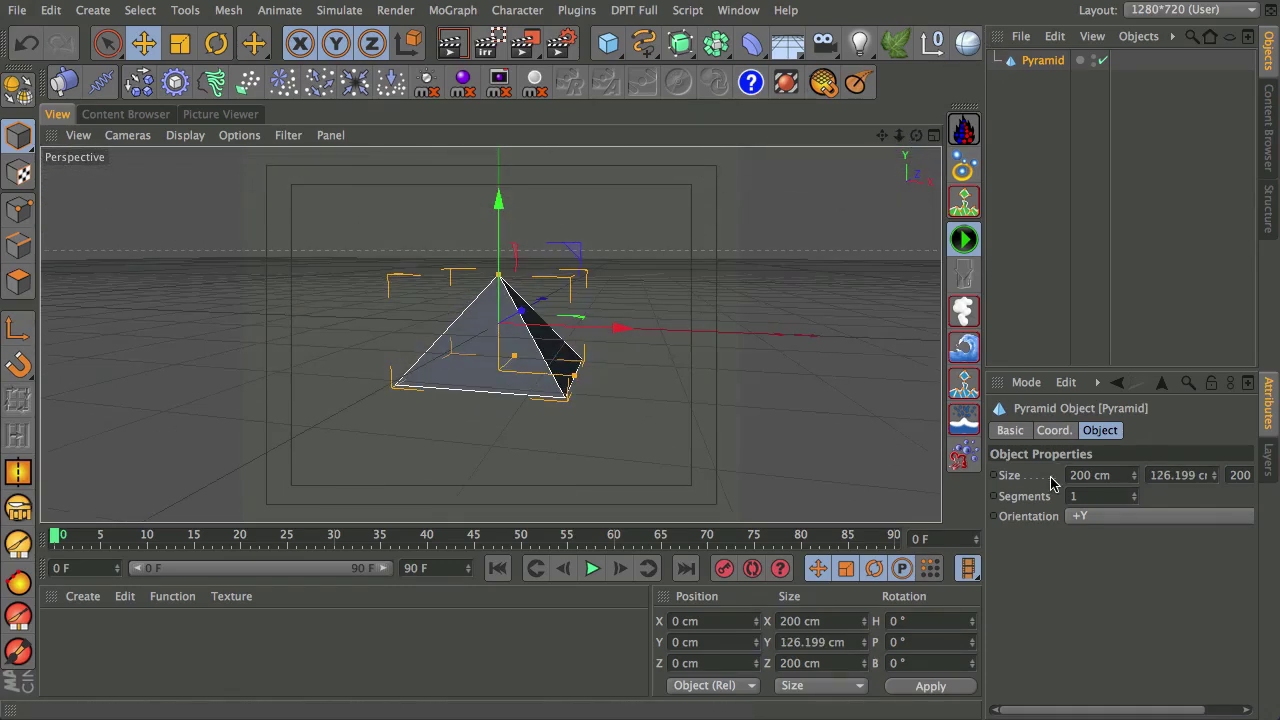
Flip the pyramid to -Y orientation and set its Segments to 3
click(1080, 516)
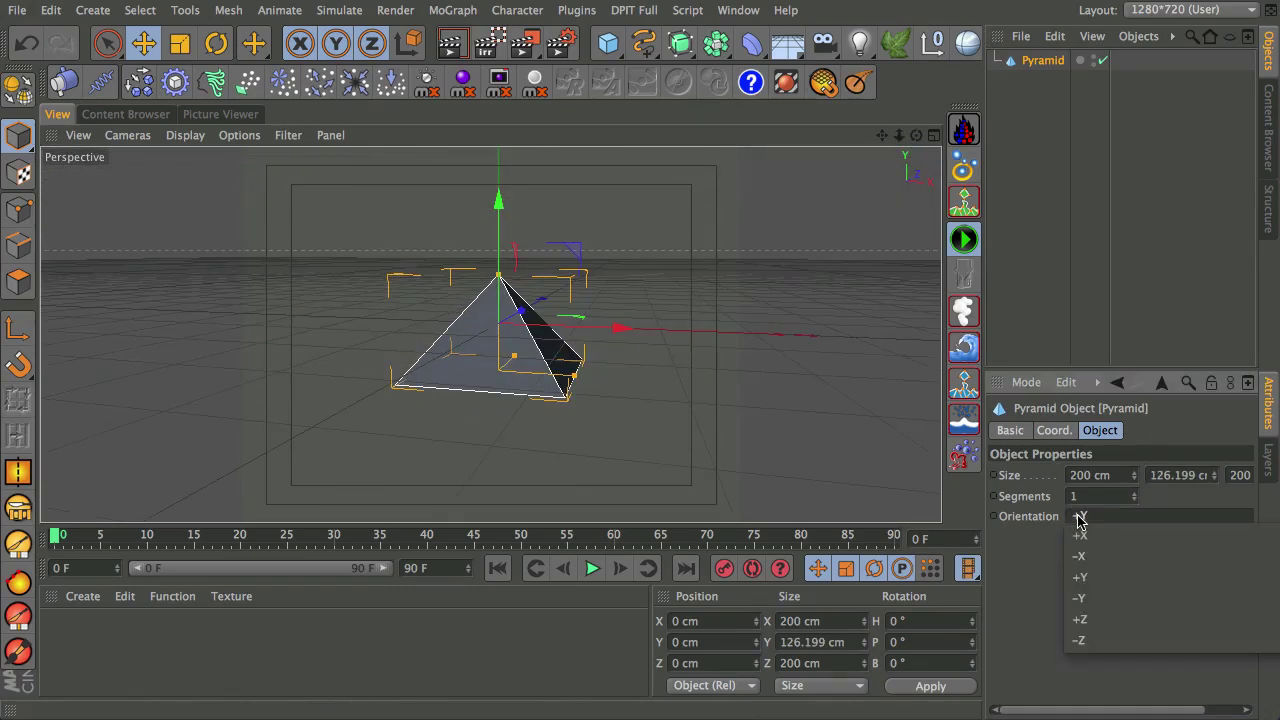
click(1121, 598)
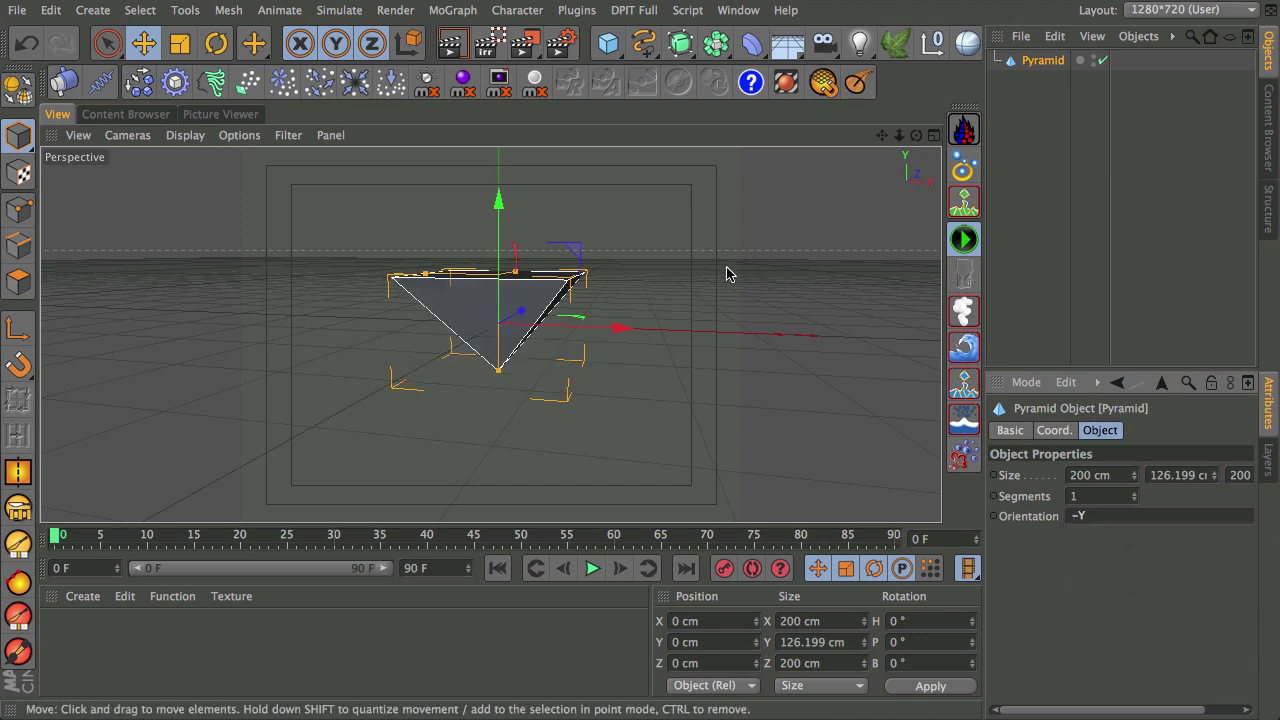
click(1134, 493)
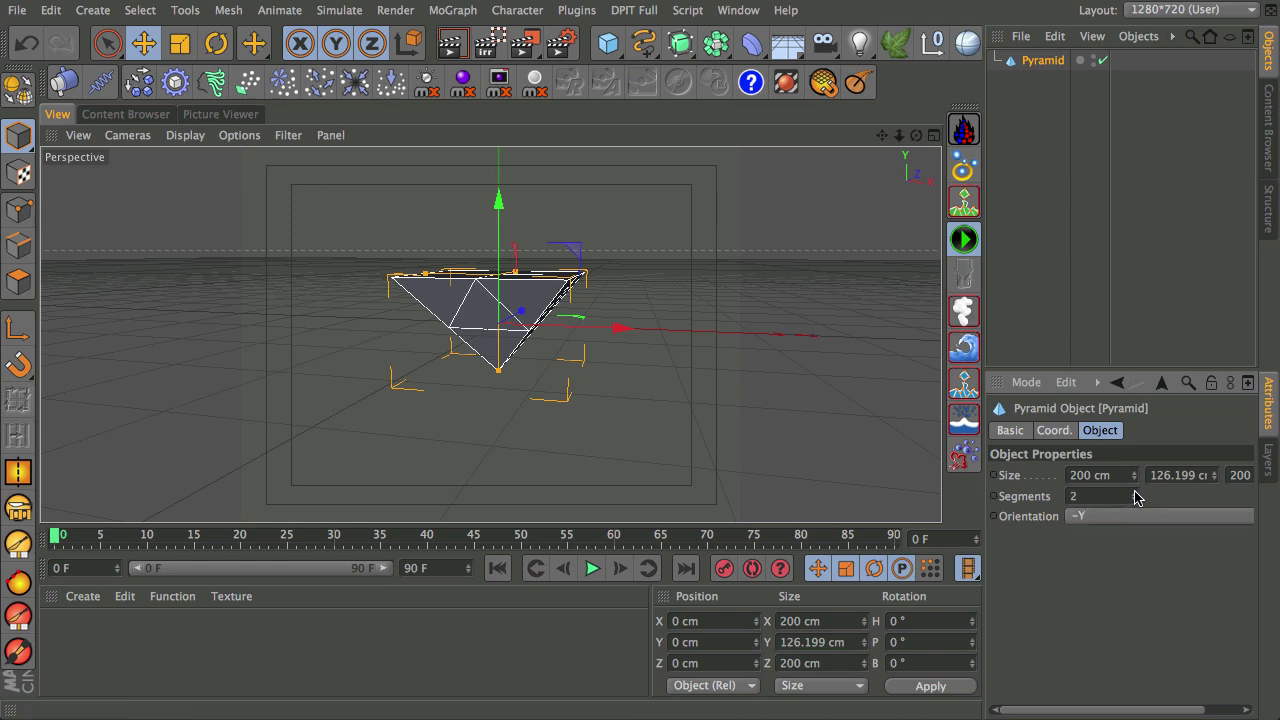
click(1134, 493)
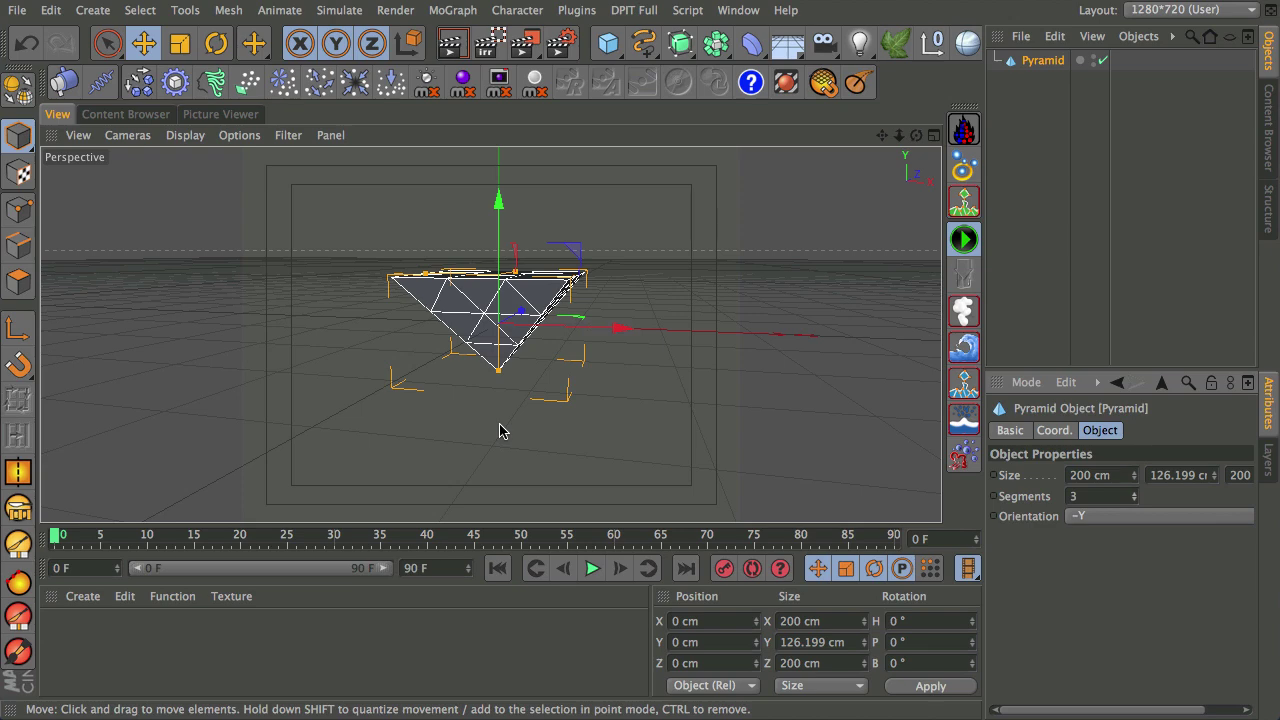
Make the pyramid editable with C and switch to Polygons mode, viewing it upright
key(c)
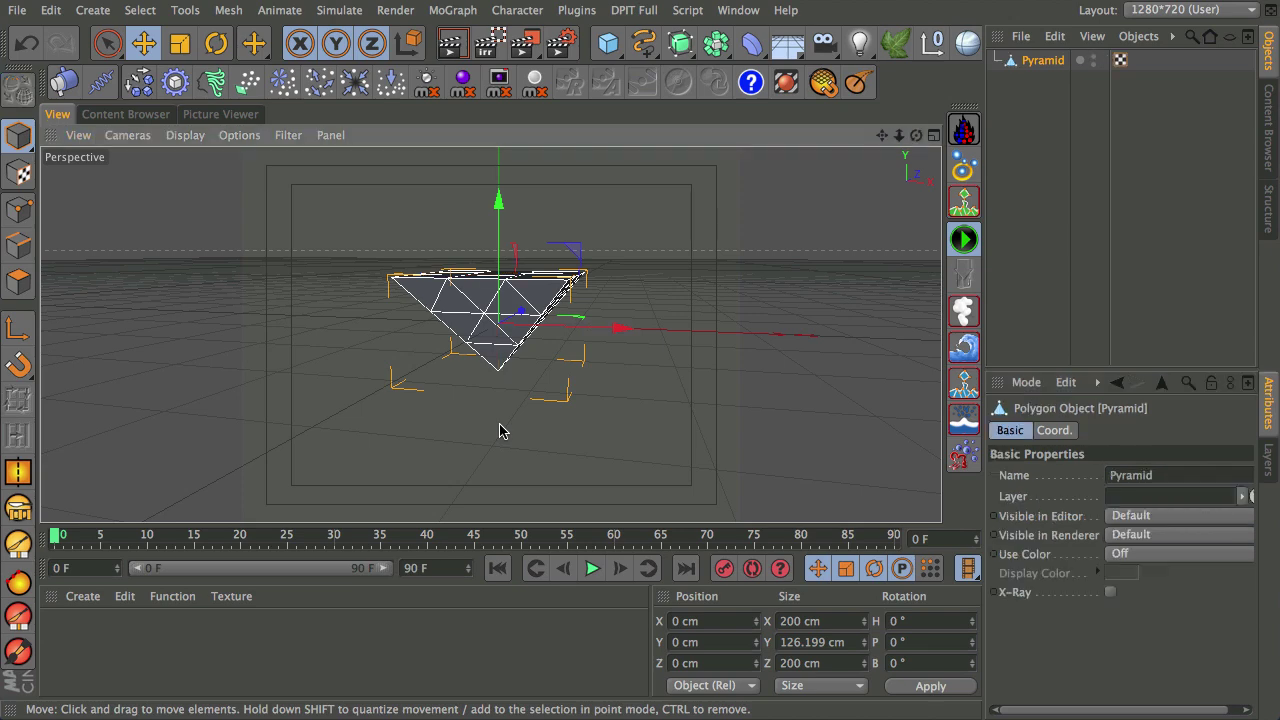
scroll(628, 245, up, 5)
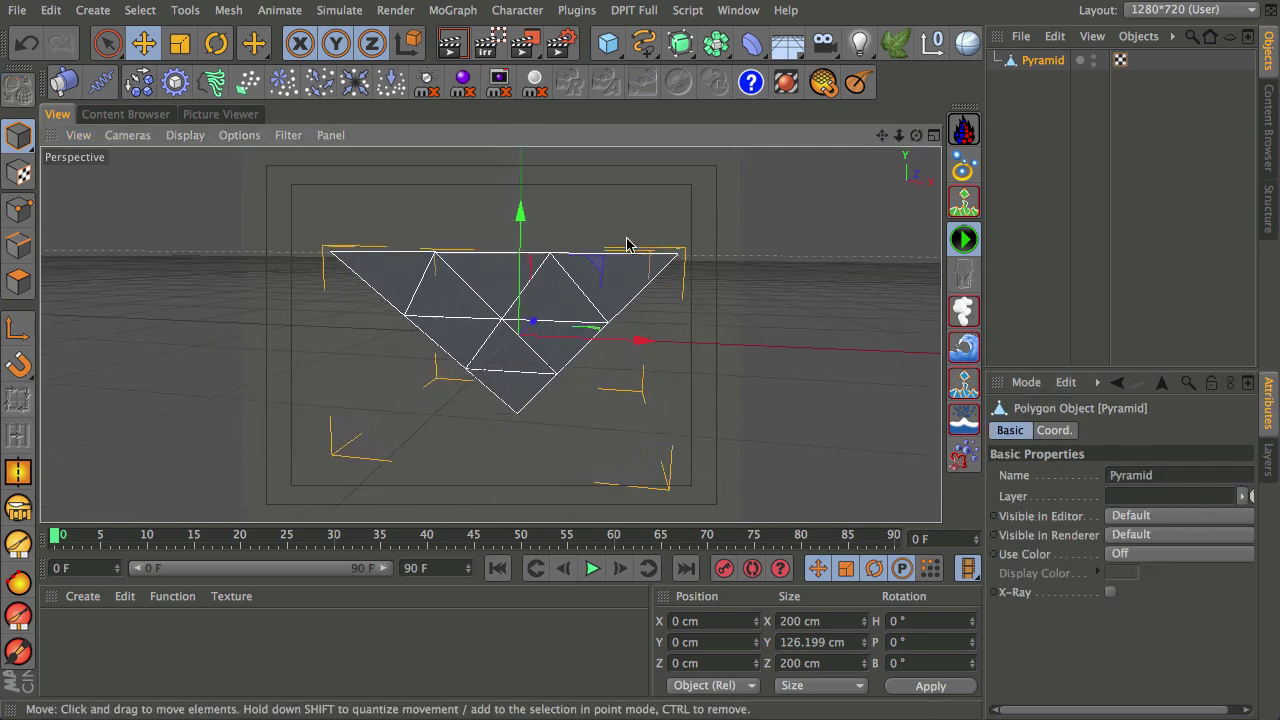
alt+drag(628, 243, 630, 240)
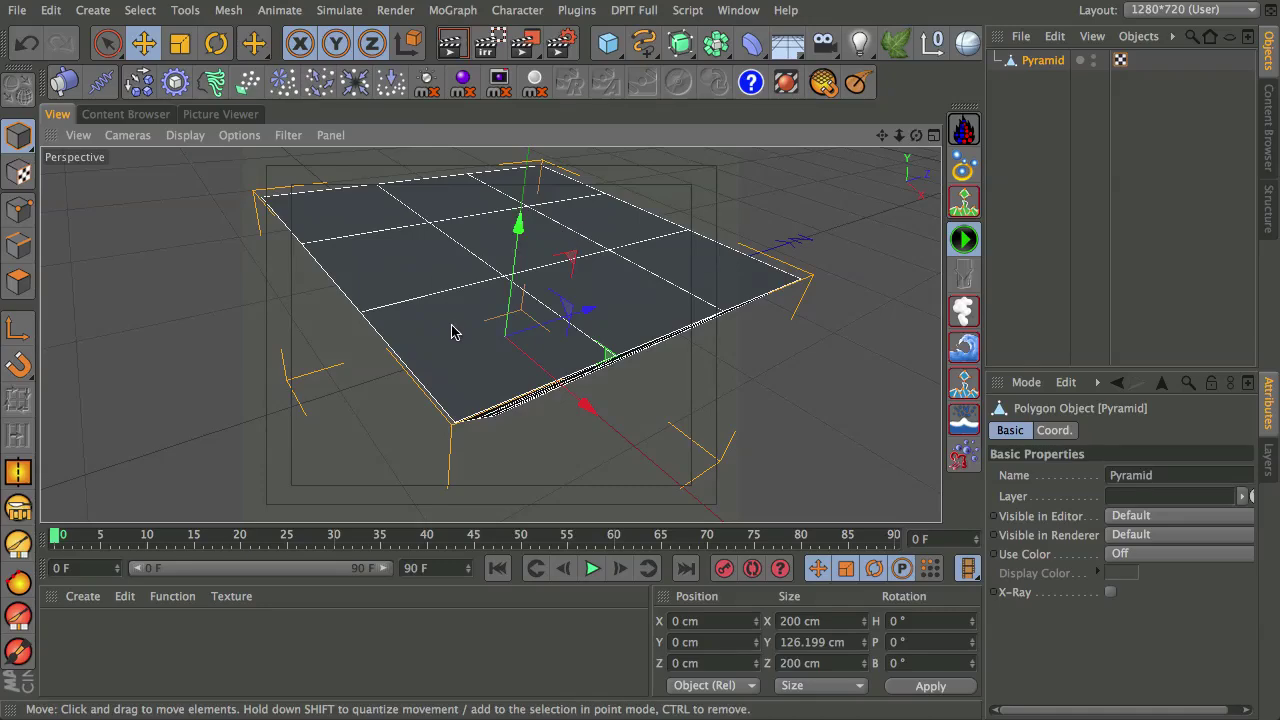
alt+drag(506, 337, 523, 371)
alt+drag(551, 306, 91, 227)
click(18, 281)
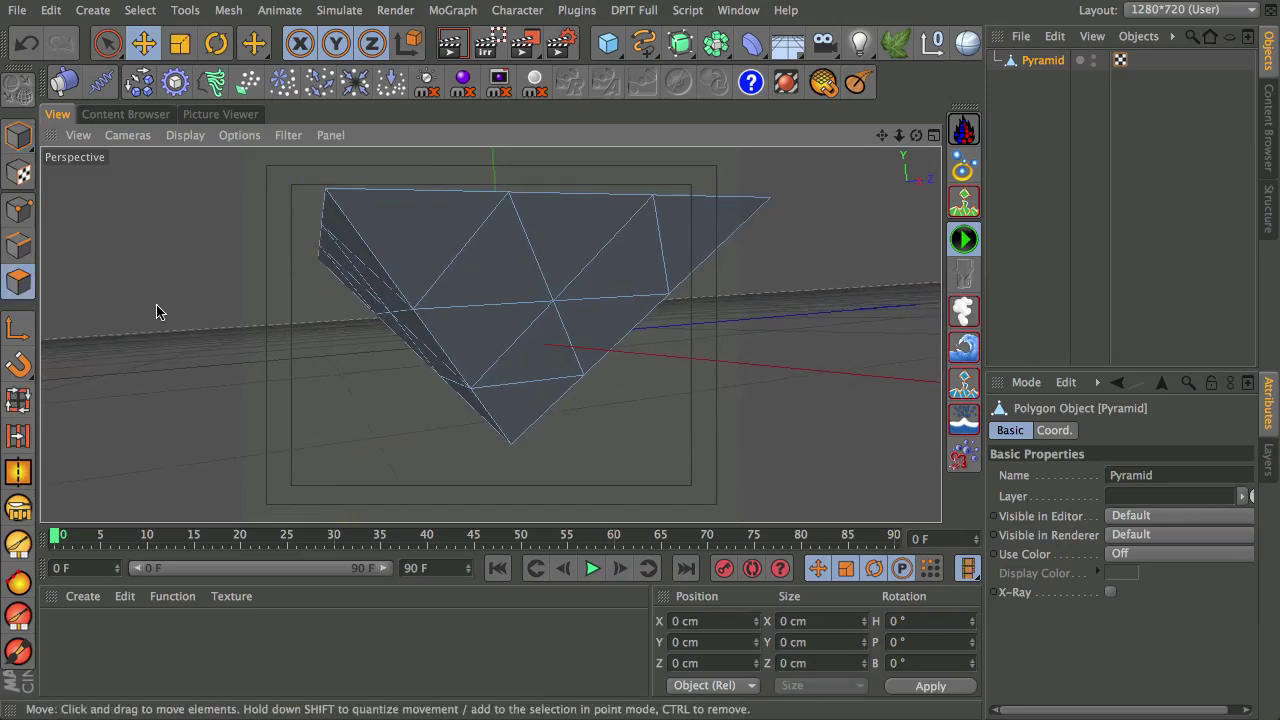
alt+drag(156, 312, 149, 317)
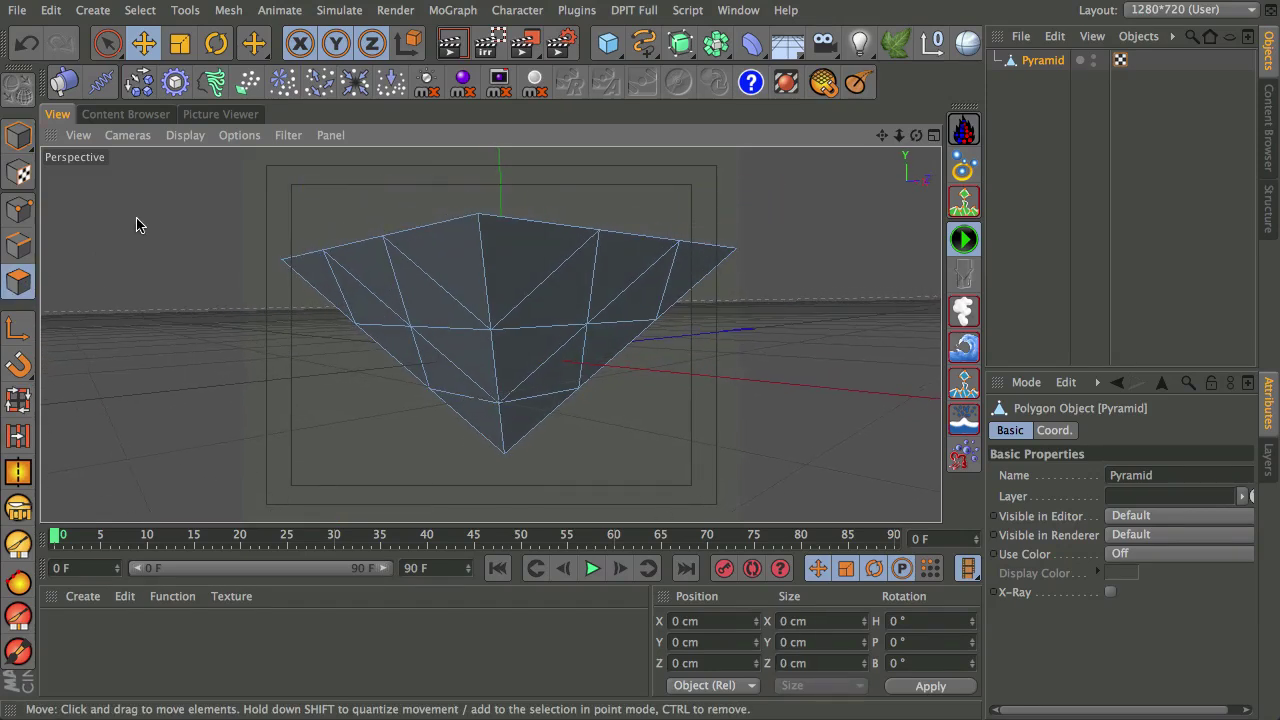
Use the Knife tool with Restrict to Selection and Visible Only off to make the first cuts
key(k)
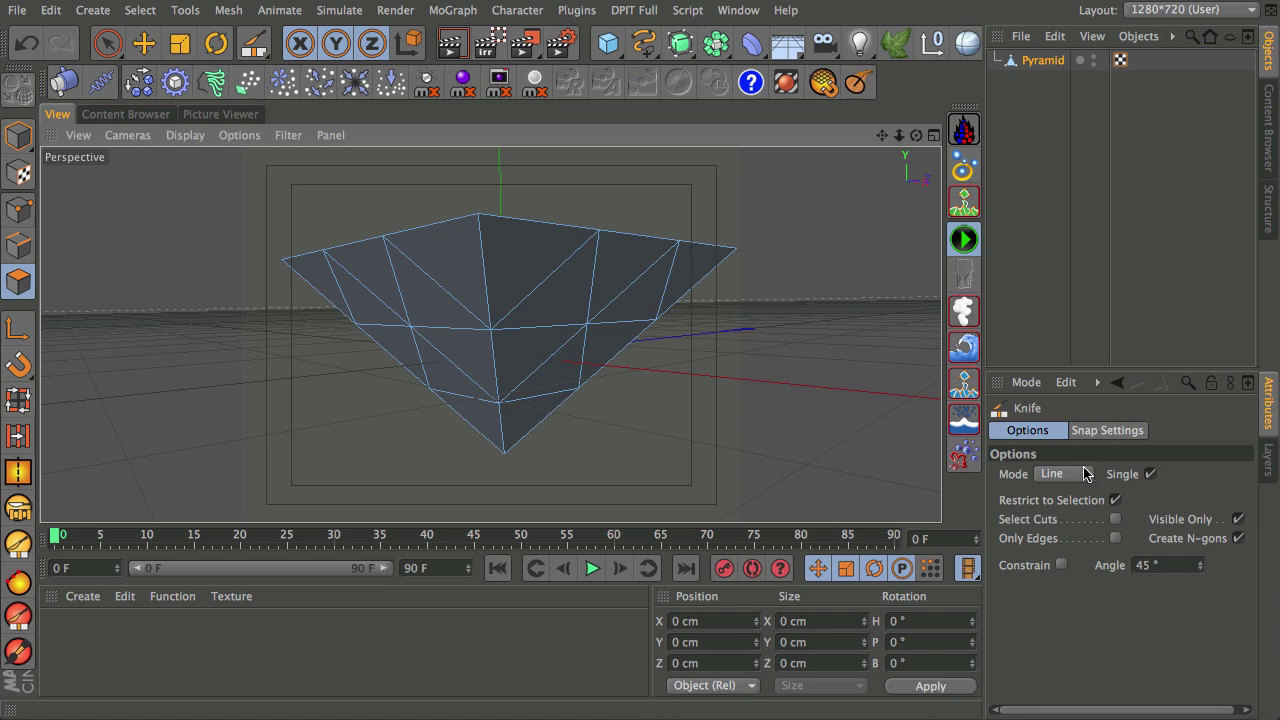
click(1115, 500)
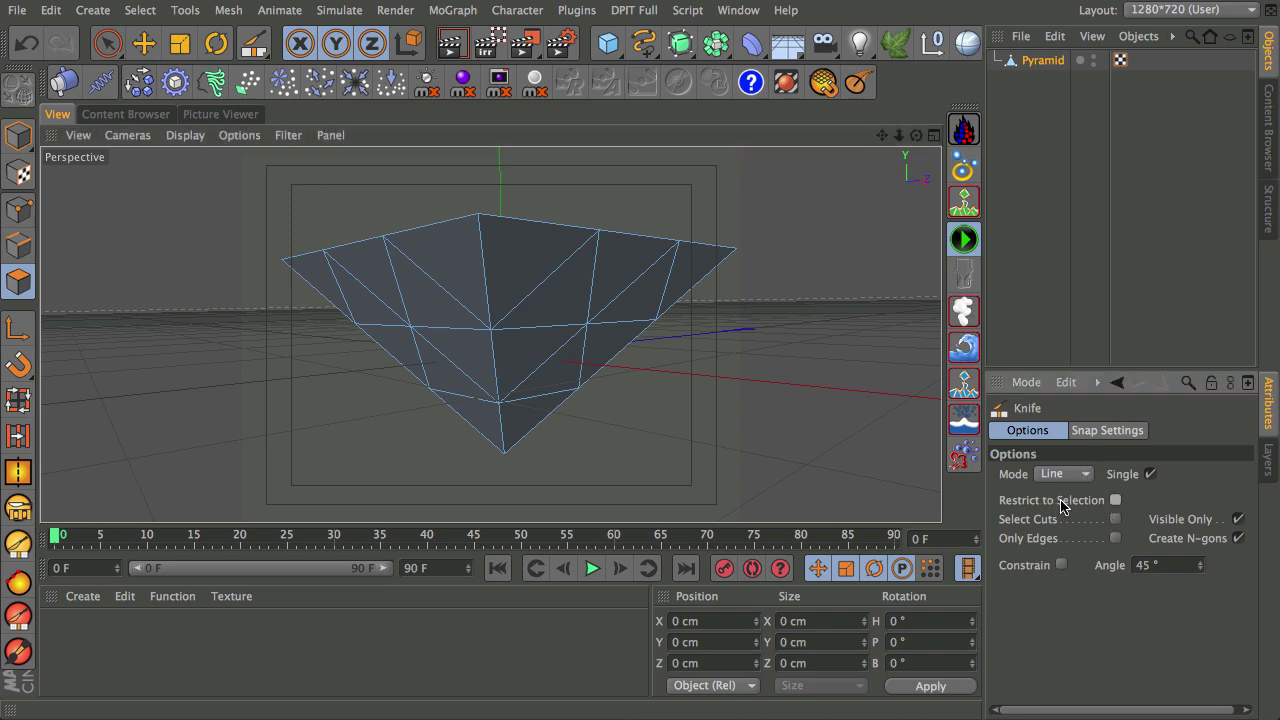
click(1238, 519)
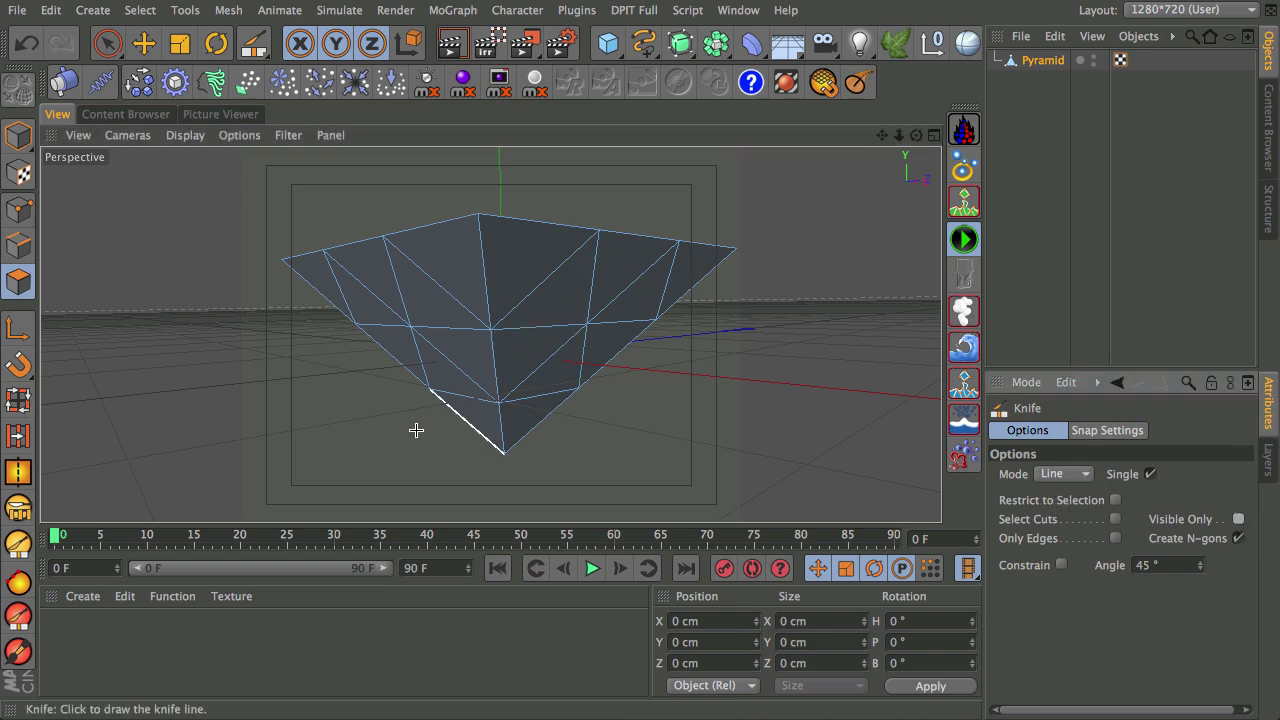
drag(350, 473, 250, 222)
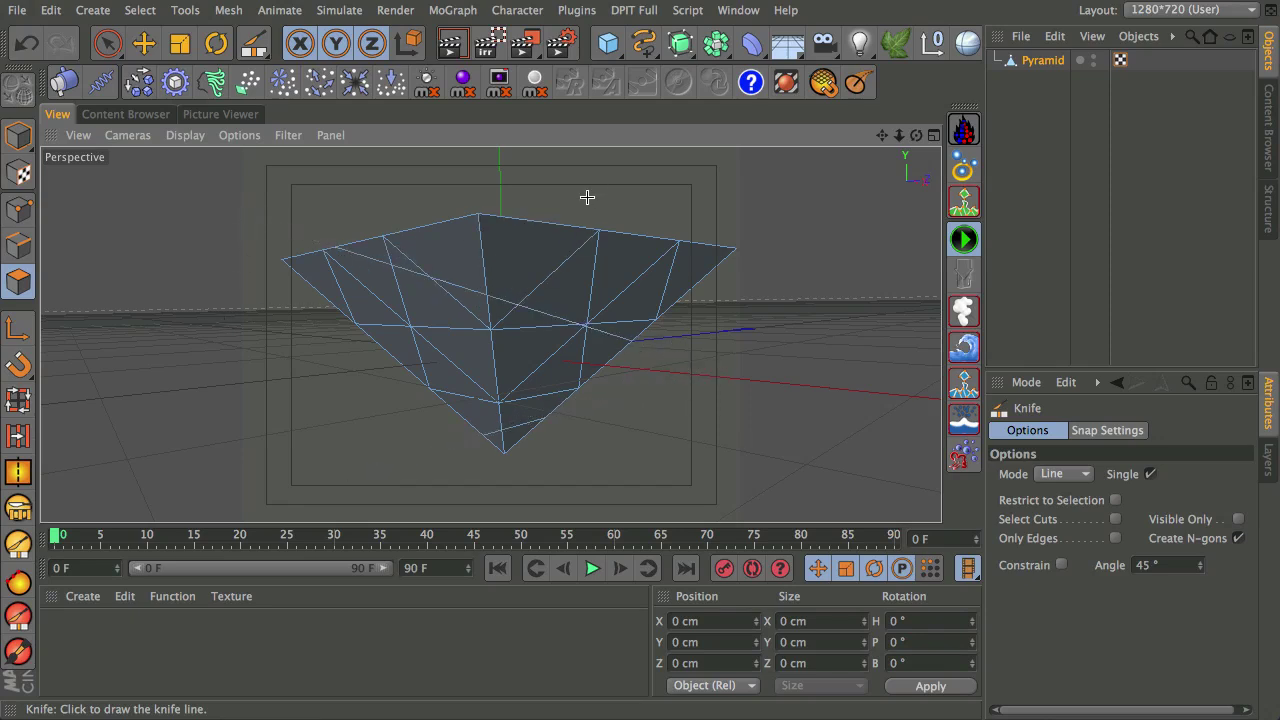
drag(591, 190, 340, 428)
drag(287, 346, 749, 381)
drag(762, 325, 523, 194)
Drag many more random knife lines across the pyramid's top face from varied angles
alt+drag(571, 234, 551, 294)
drag(530, 186, 332, 490)
drag(341, 180, 340, 474)
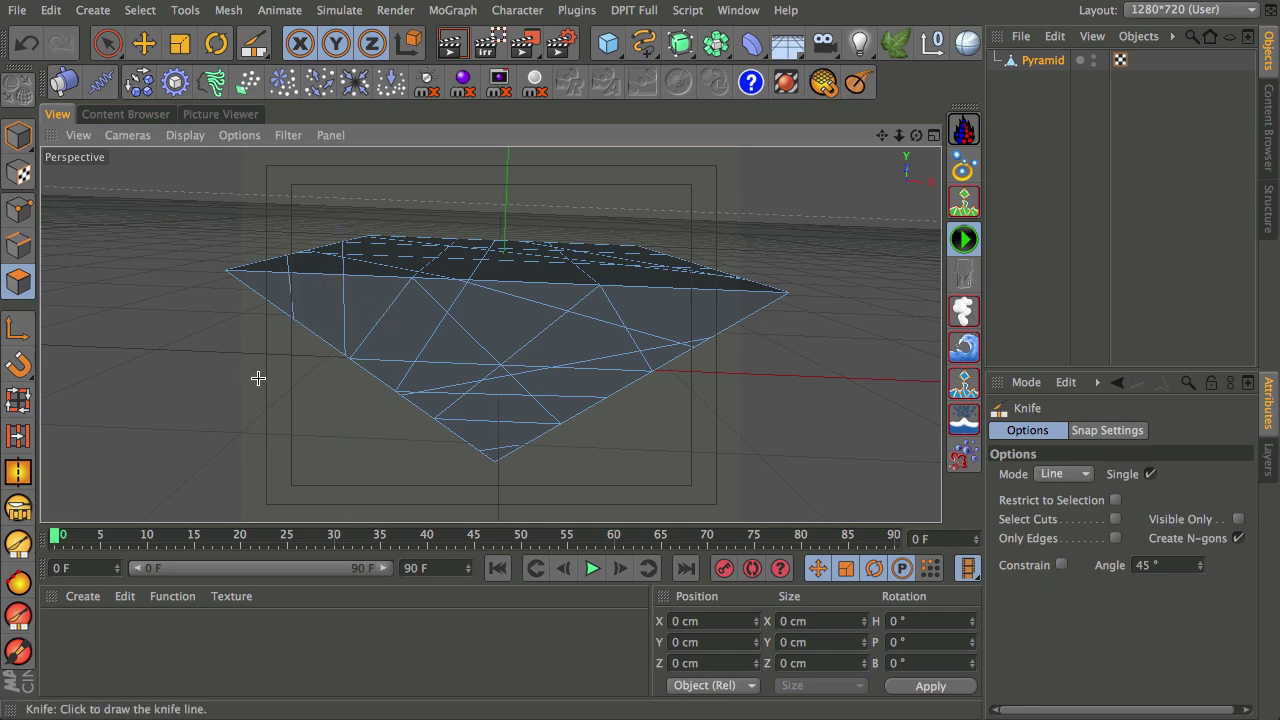
drag(240, 322, 831, 346)
drag(794, 177, 540, 500)
drag(800, 231, 471, 403)
drag(389, 451, 650, 339)
drag(581, 414, 550, 295)
drag(710, 390, 268, 431)
alt+drag(271, 306, 389, 490)
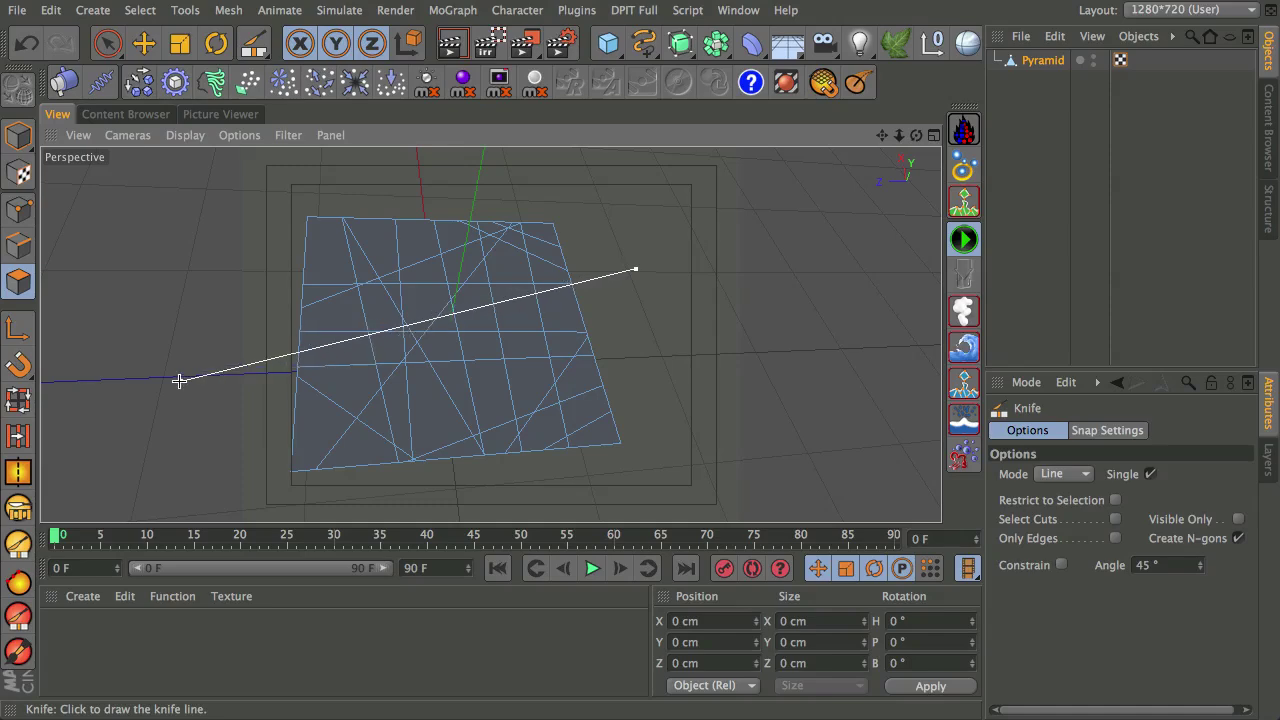
Orbit around the pyramid and add a near-vertical knife cut across another side
alt+drag(714, 363, 615, 353)
alt+drag(483, 281, 246, 240)
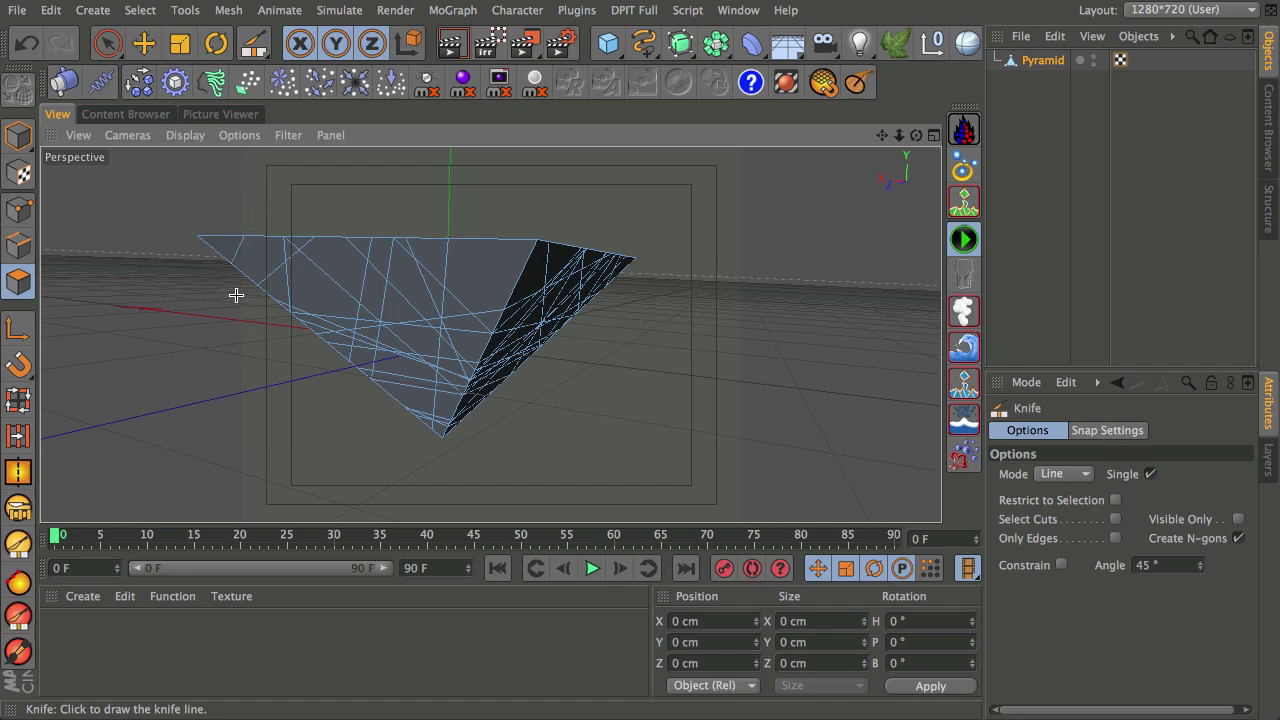
alt+drag(242, 297, 653, 259)
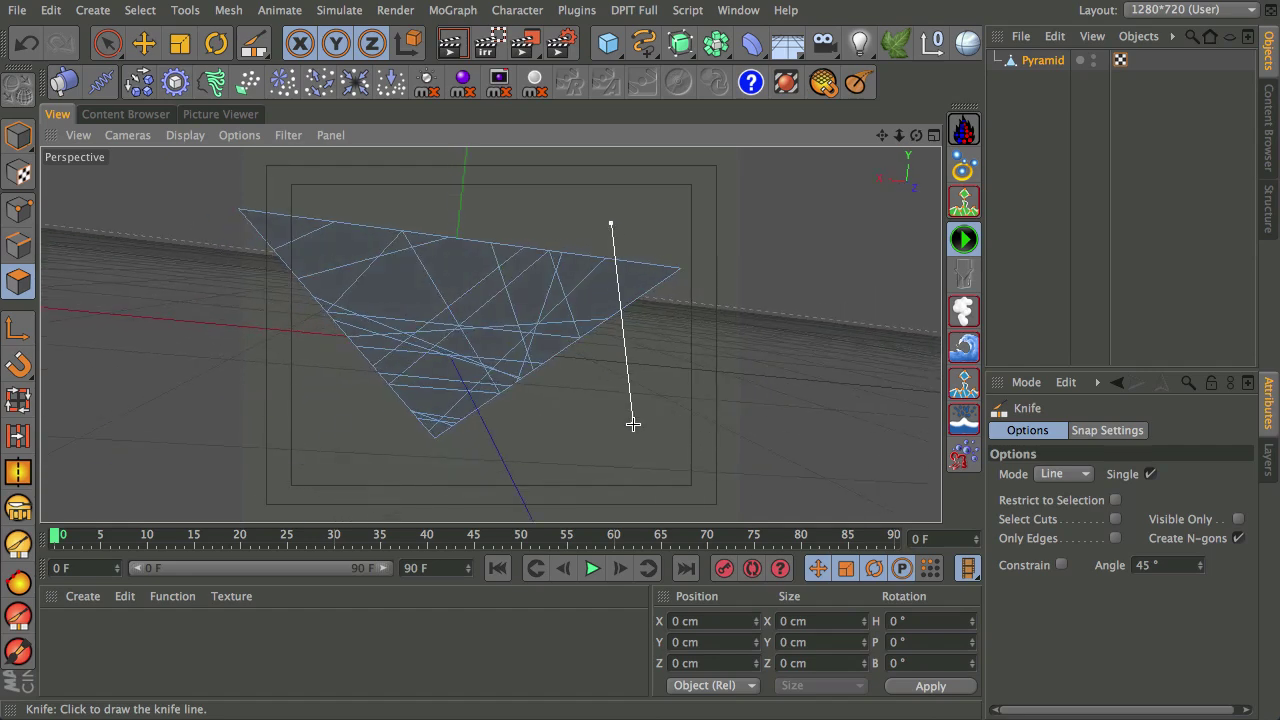
drag(565, 462, 622, 458)
alt+drag(642, 312, 565, 266)
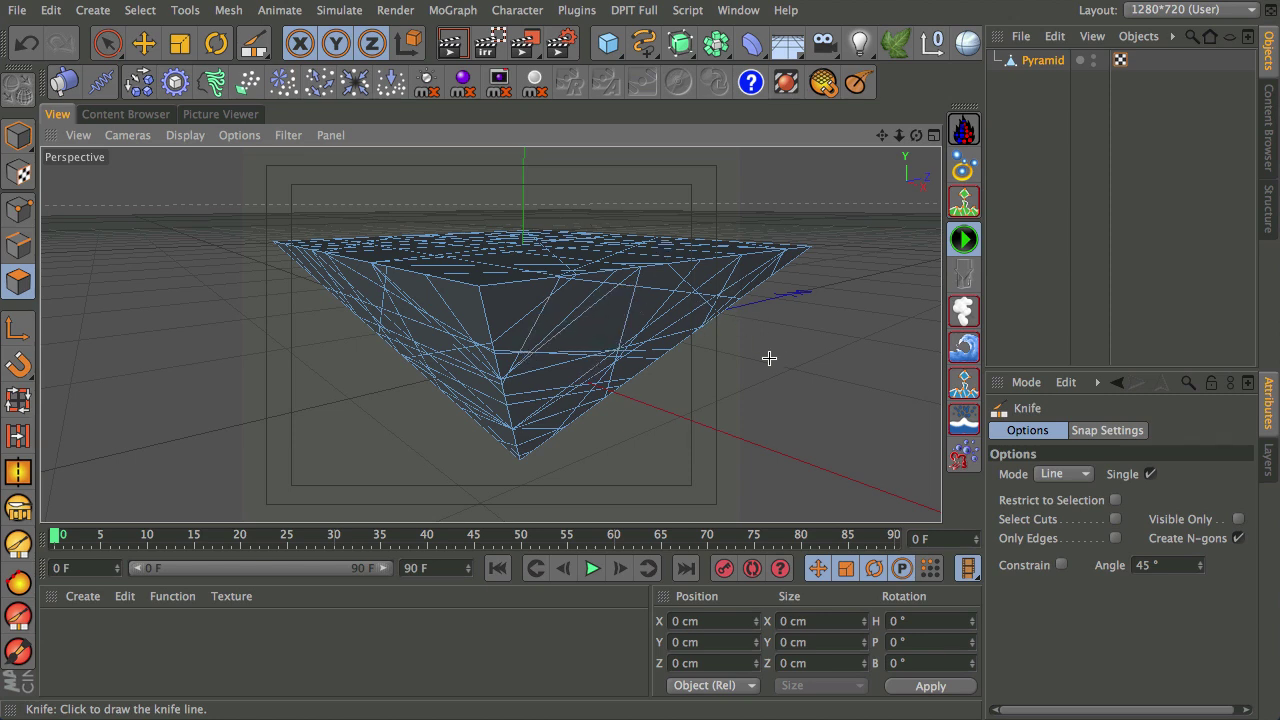
Make more Knife cuts, then select the mesh and apply a subdividing command from the right-click menu
right_click(692, 367)
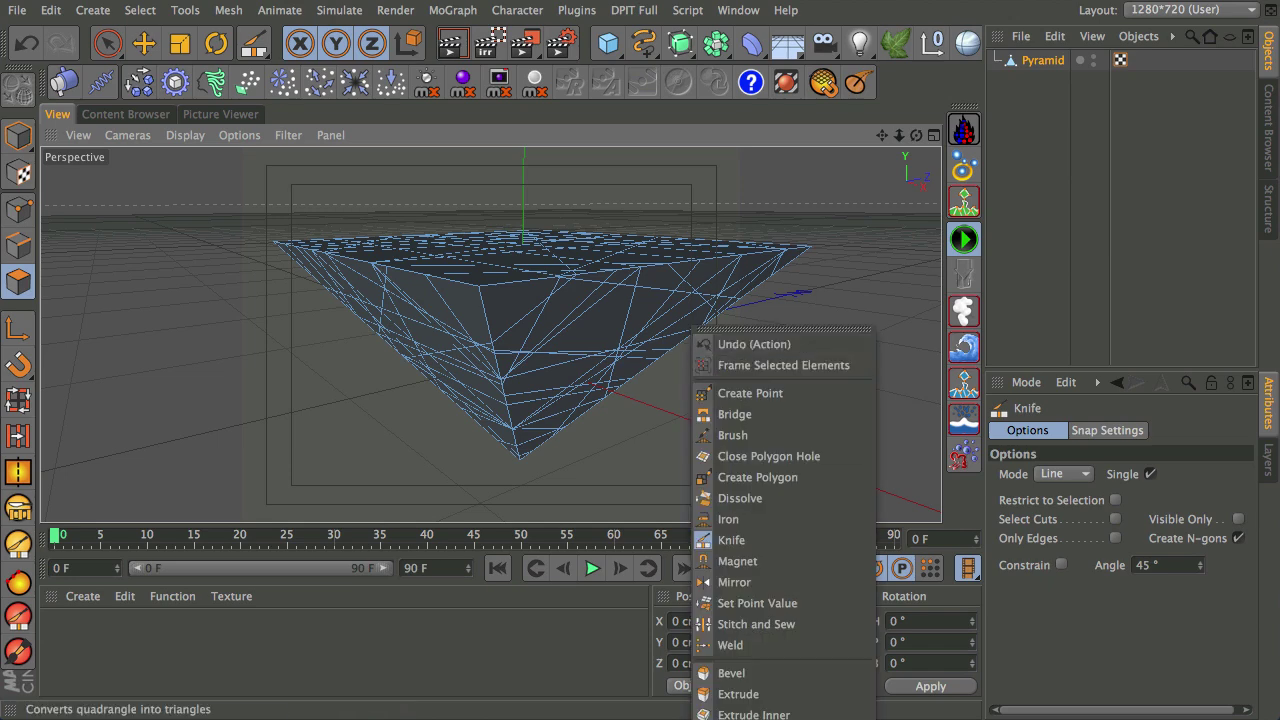
click(760, 717)
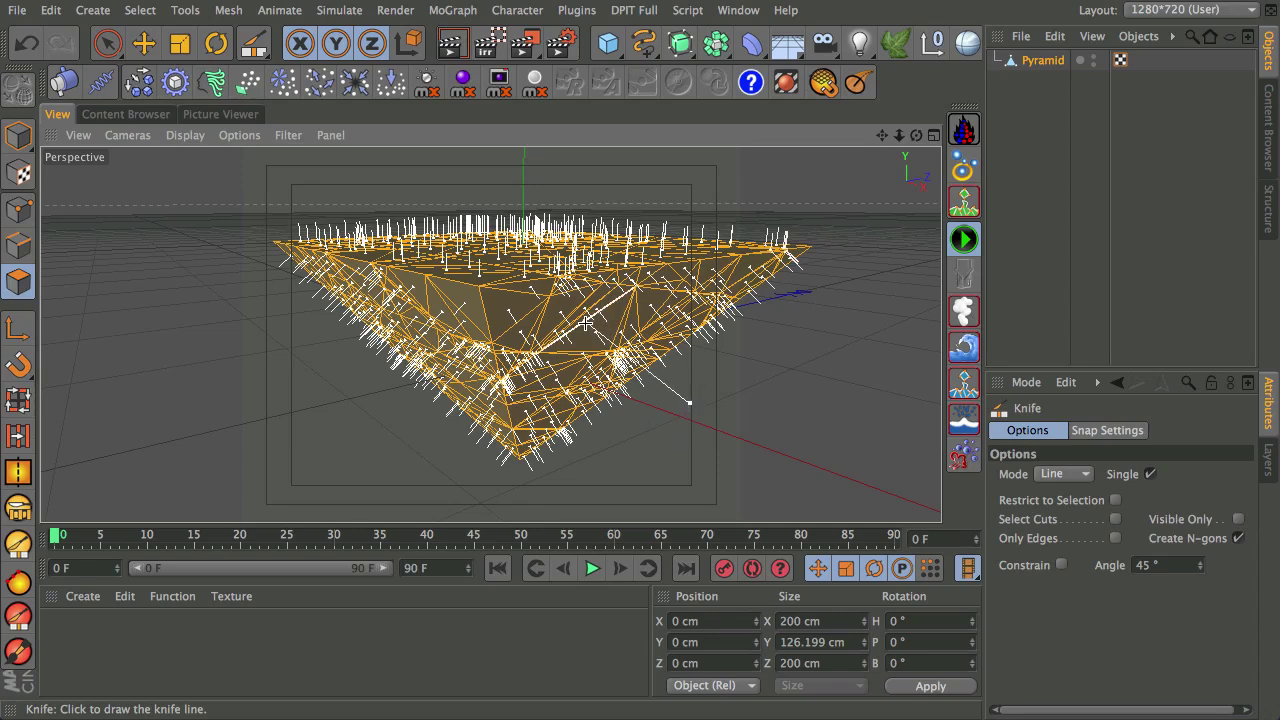
key(space)
click(676, 393)
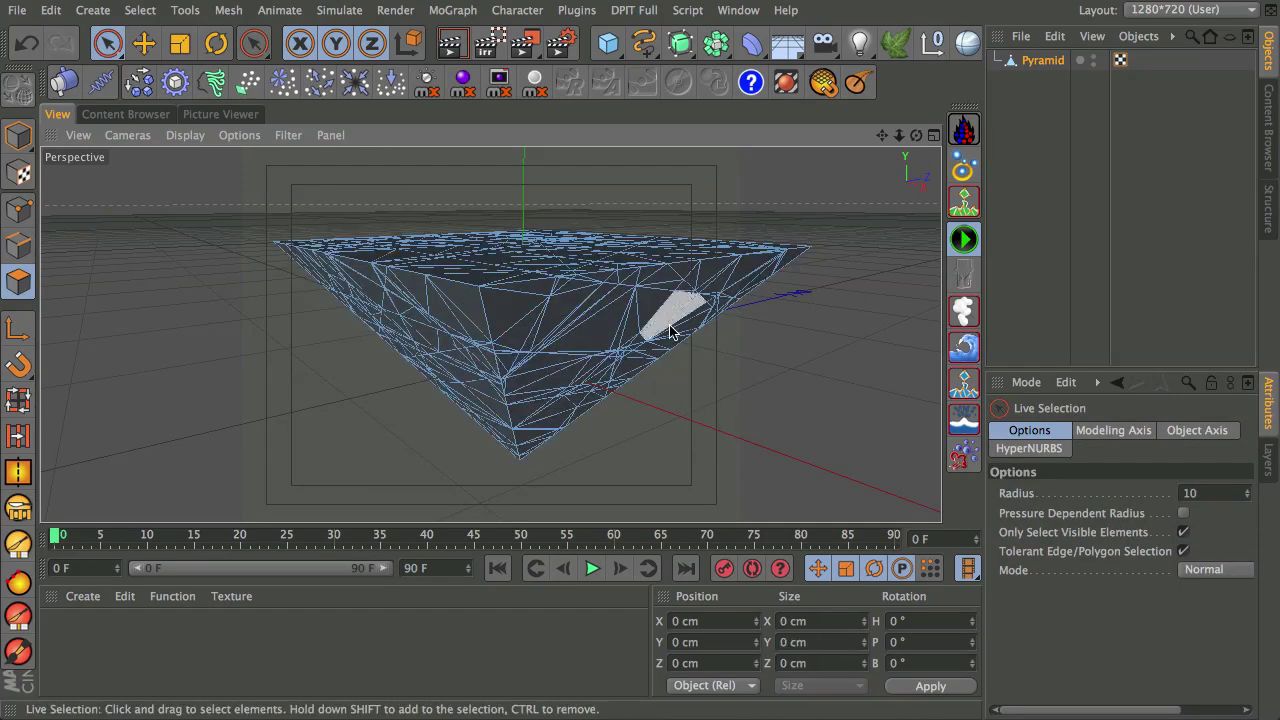
right_click(688, 393)
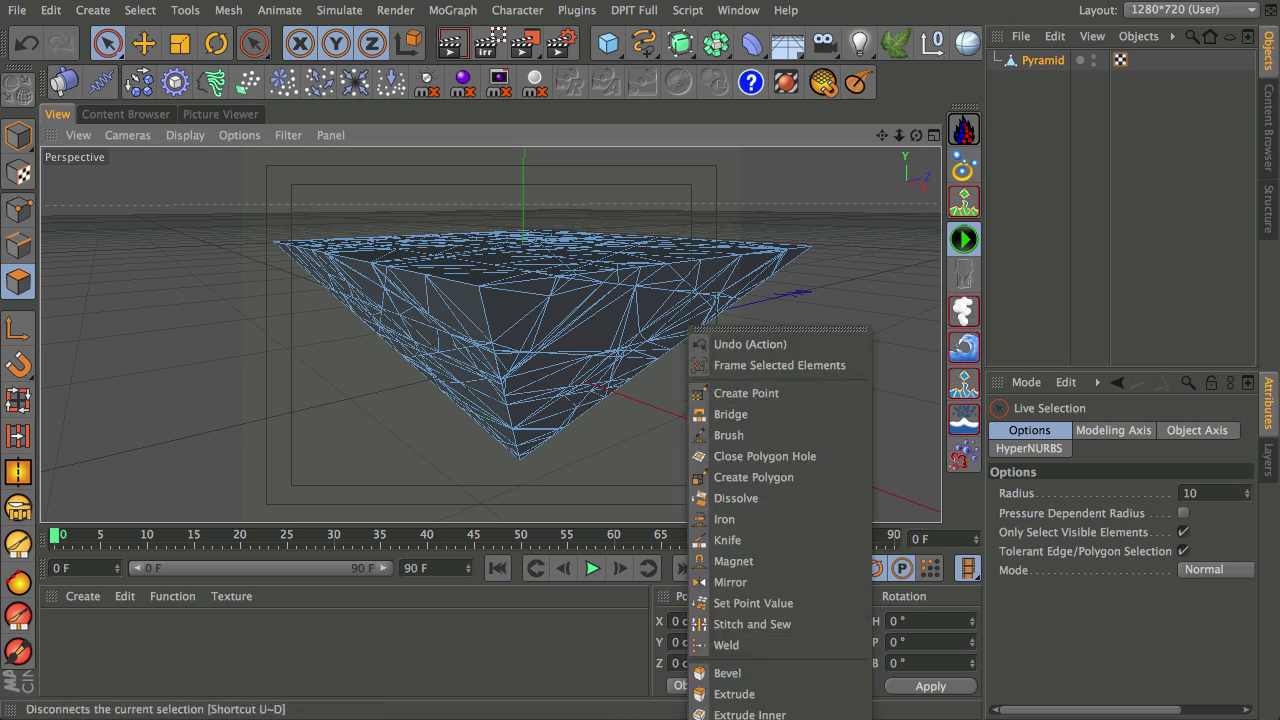
click(740, 719)
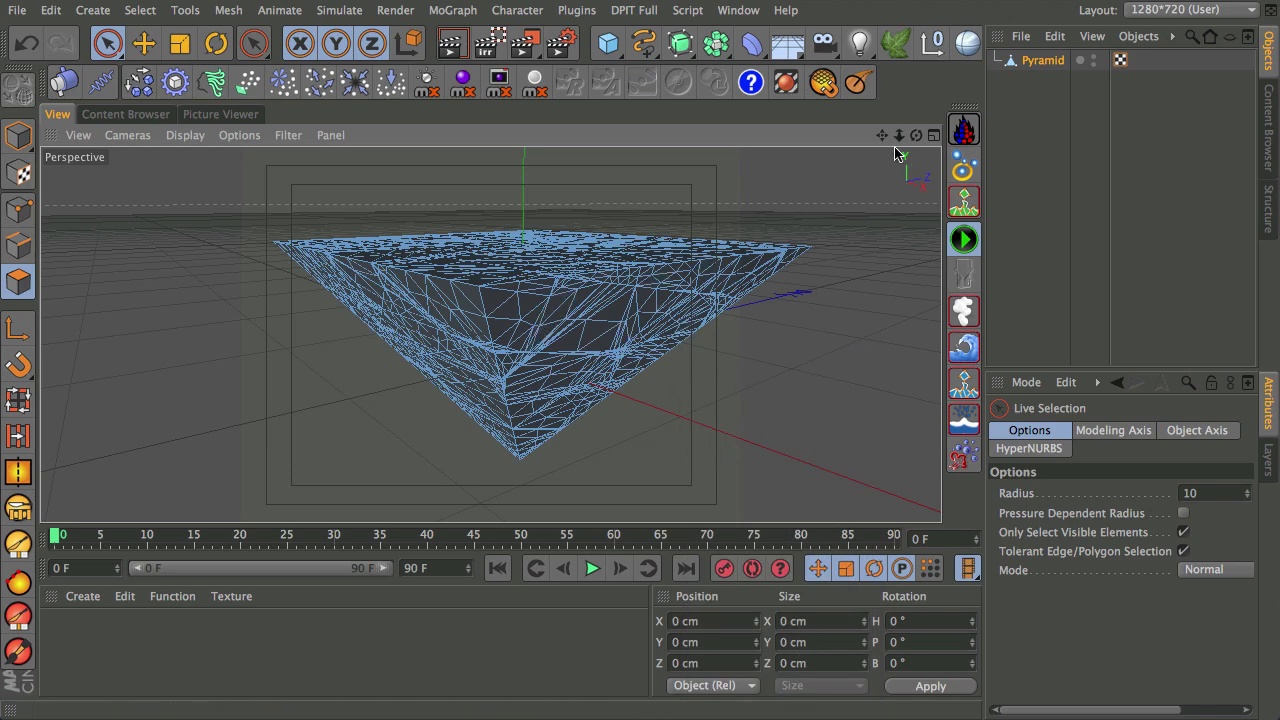
Set the Front view to Quick Shading in the four-view layout, then return to the Perspective view
middle_click(797, 242)
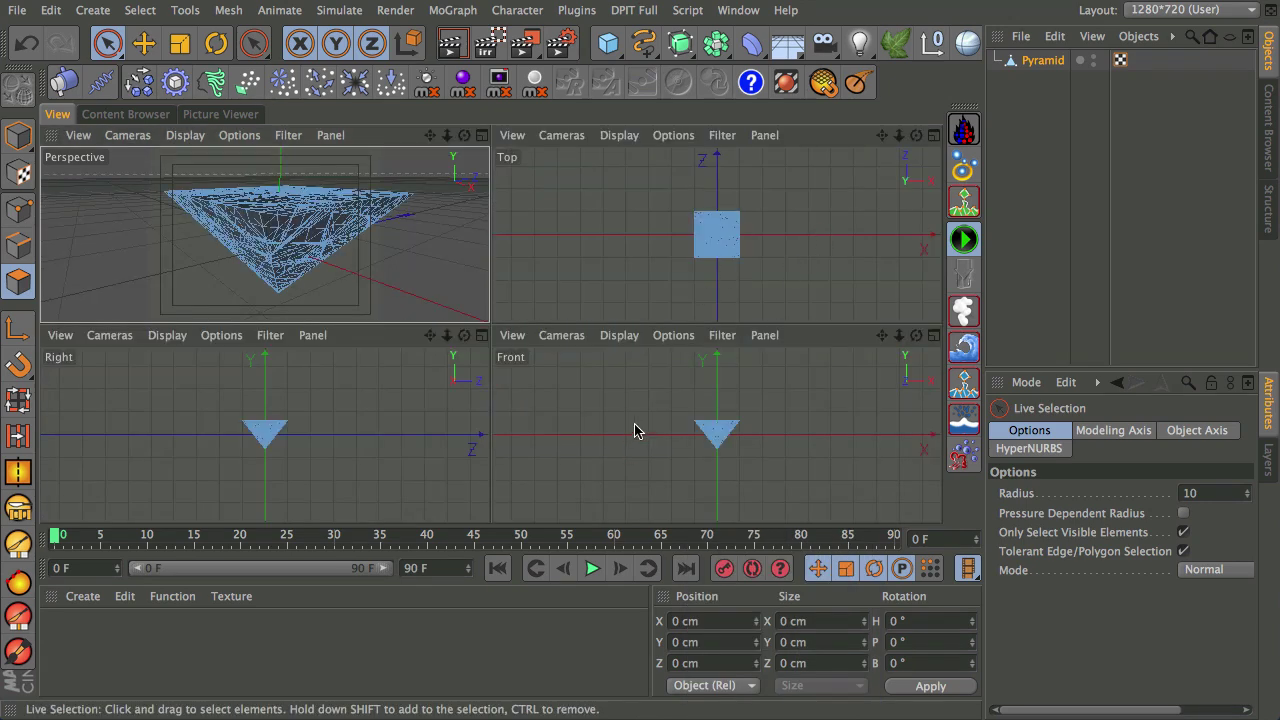
key(h)
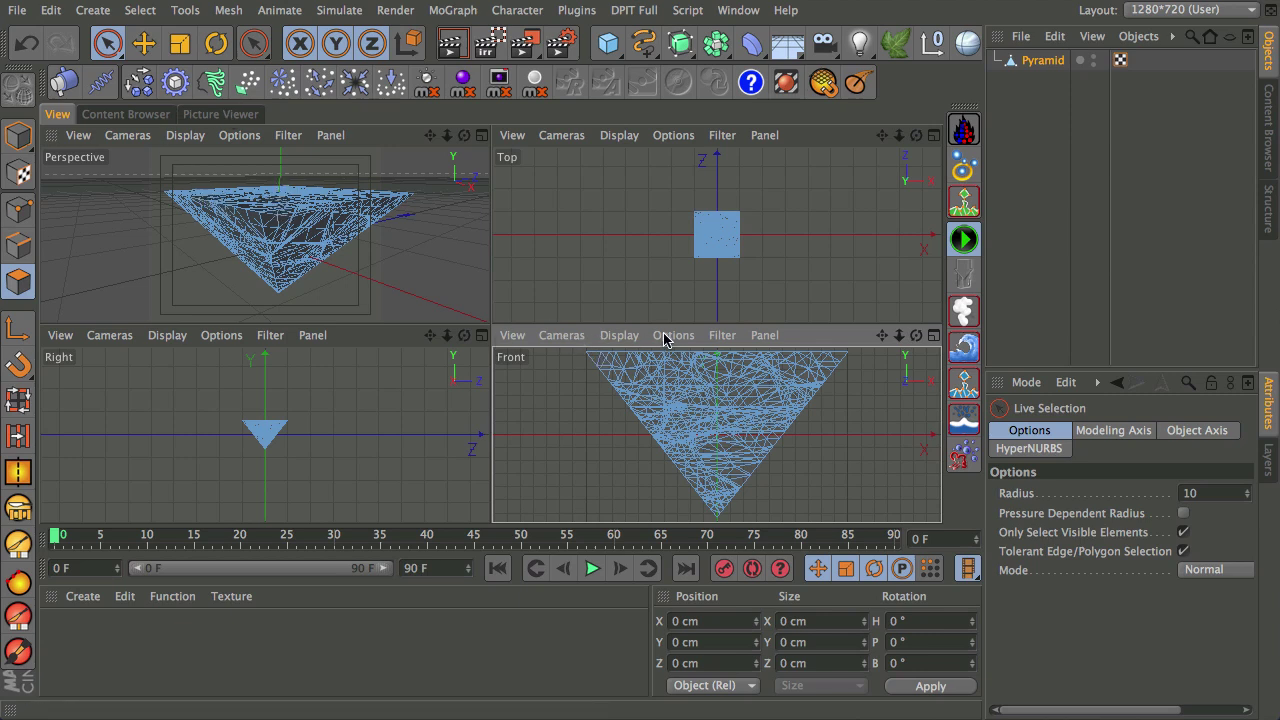
click(627, 338)
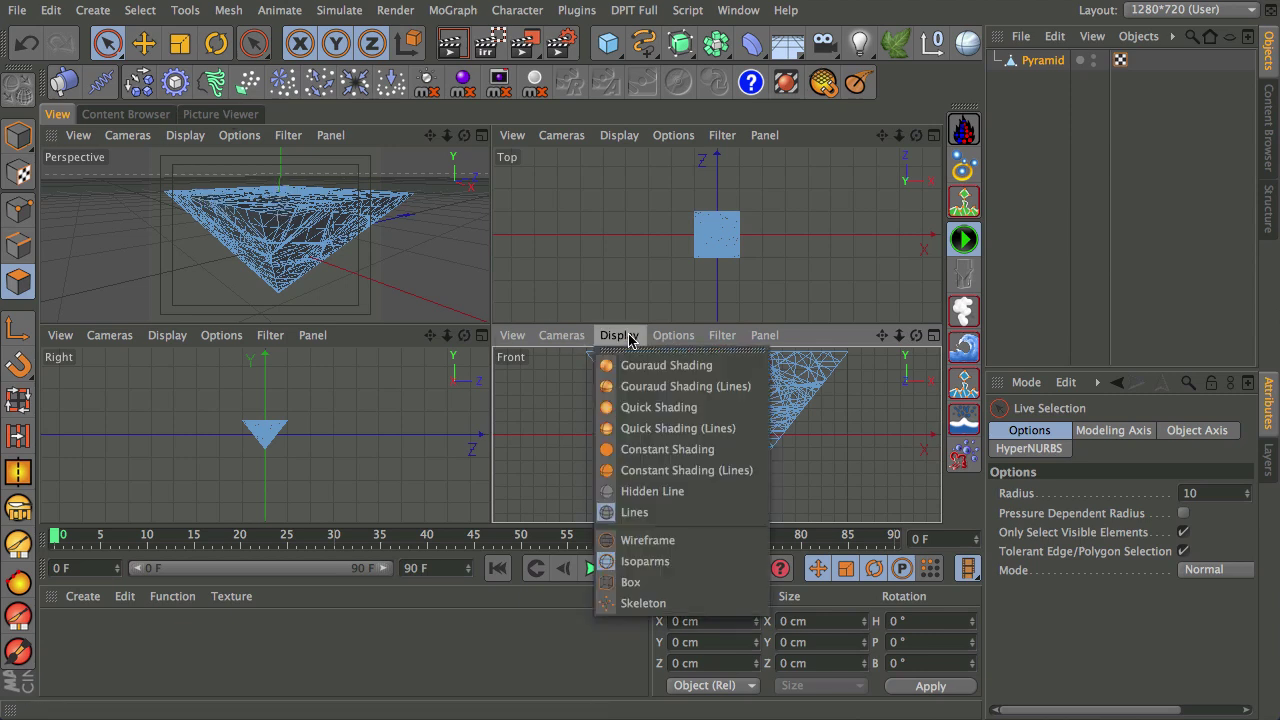
click(643, 410)
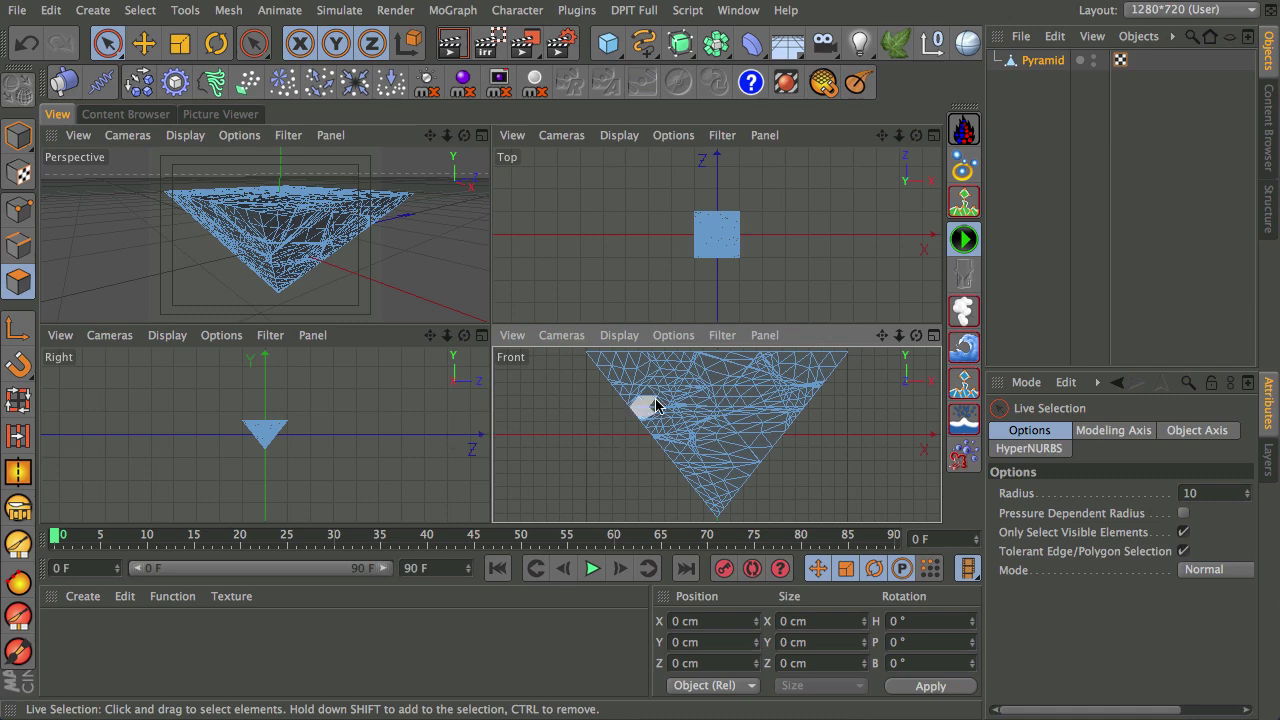
click(1051, 125)
middle_click(713, 410)
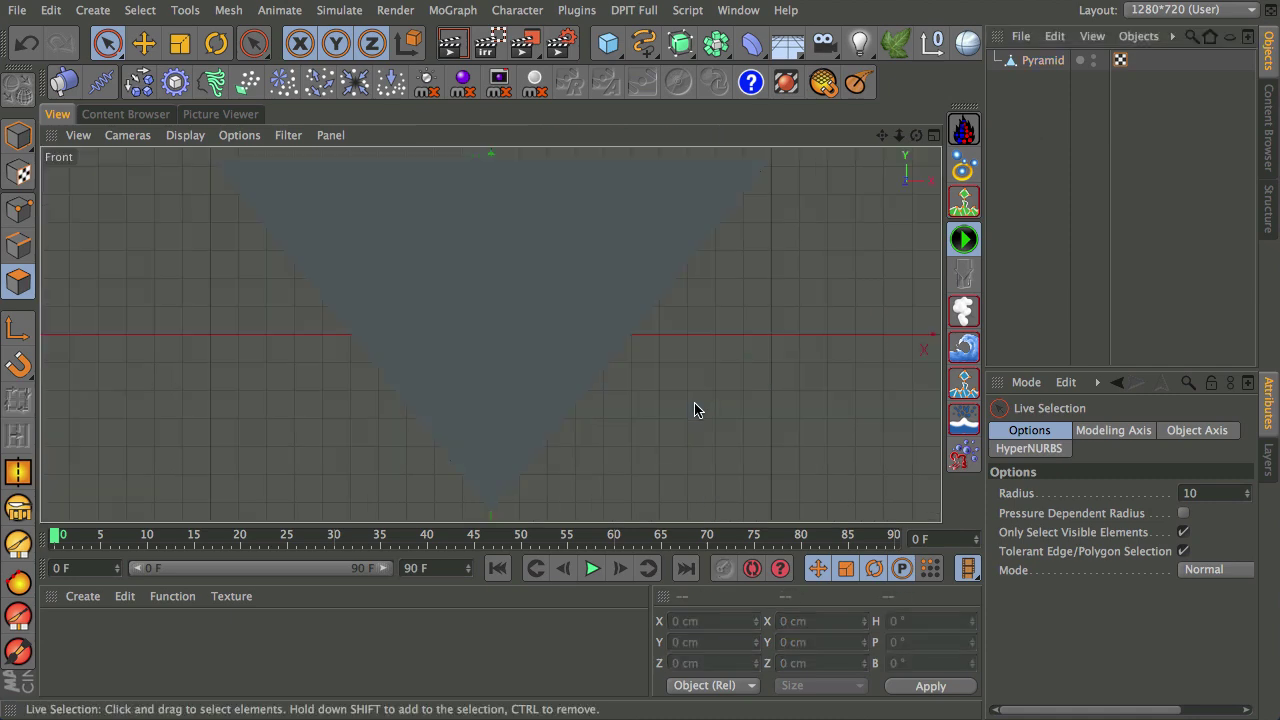
scroll(560, 272, down, 5)
scroll(540, 265, up, 2)
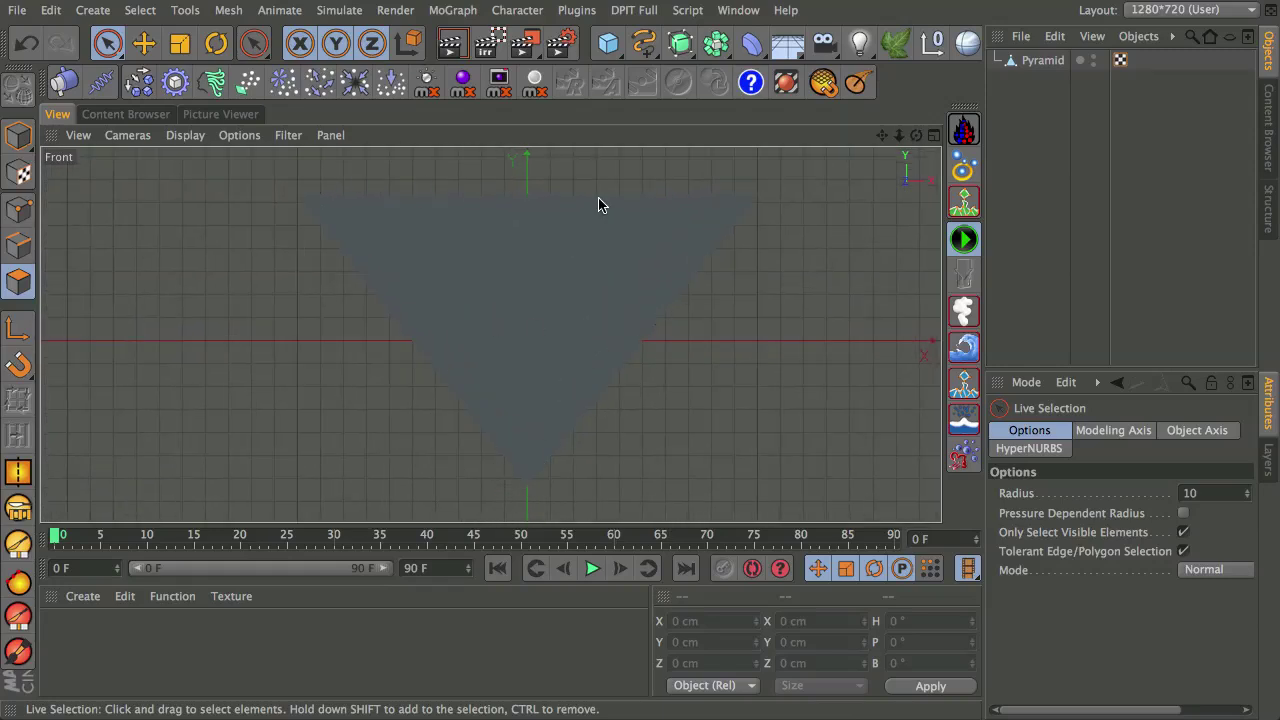
middle_click(550, 222)
middle_click(443, 280)
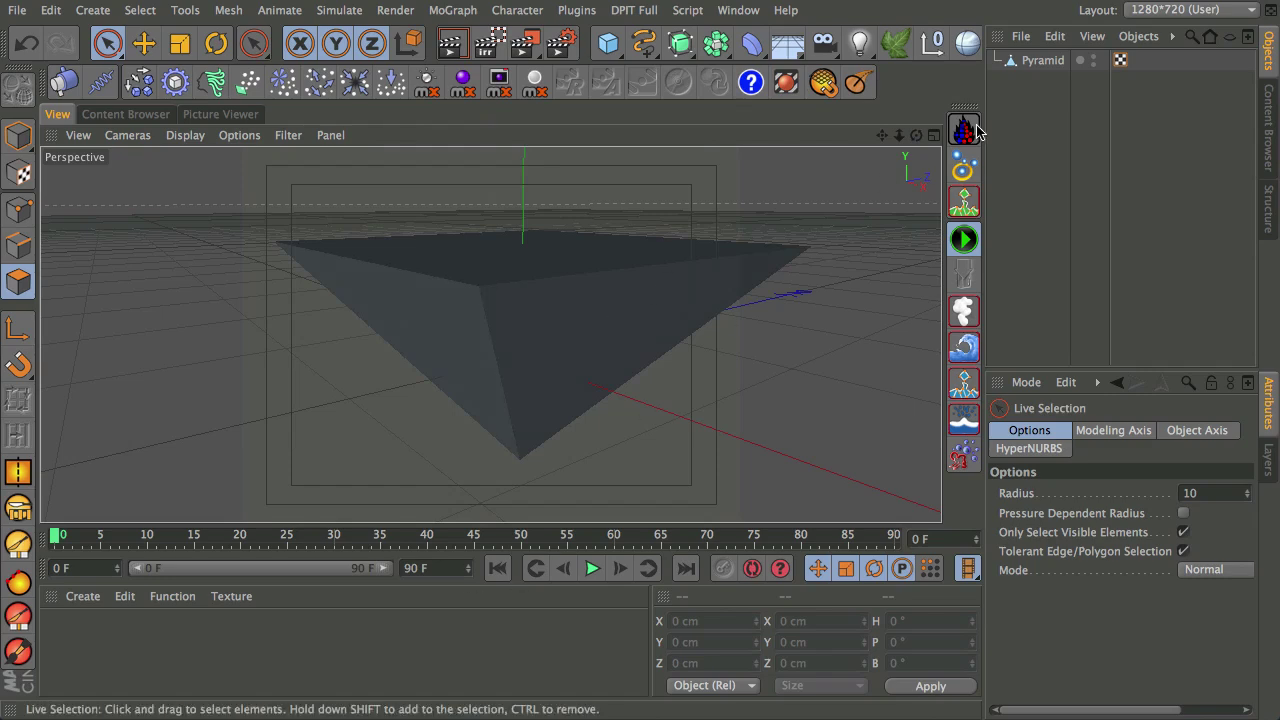
Select the Pyramid and float the MoGraph and Effector palettes over the viewport
click(1015, 62)
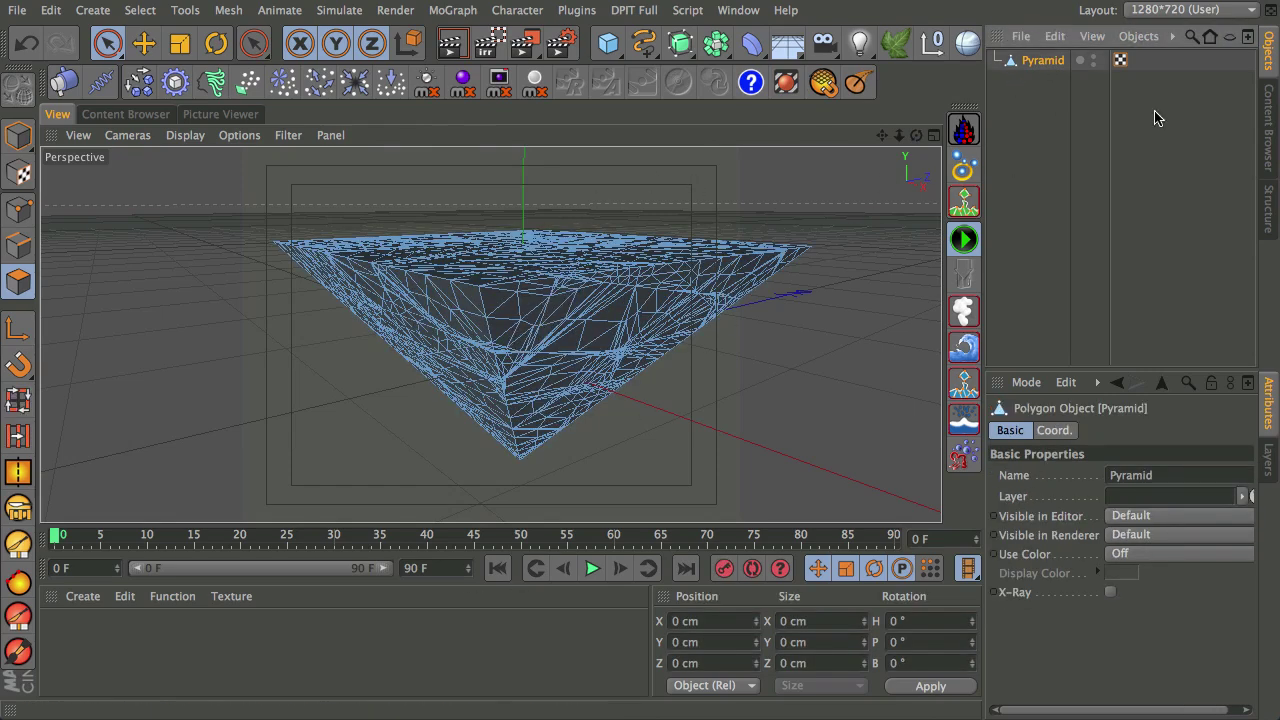
drag(963, 128, 914, 164)
drag(1193, 323, 123, 179)
Add a PolyFX object as a child of the Pyramid and raise its P.Y to 20 cm
click(870, 162)
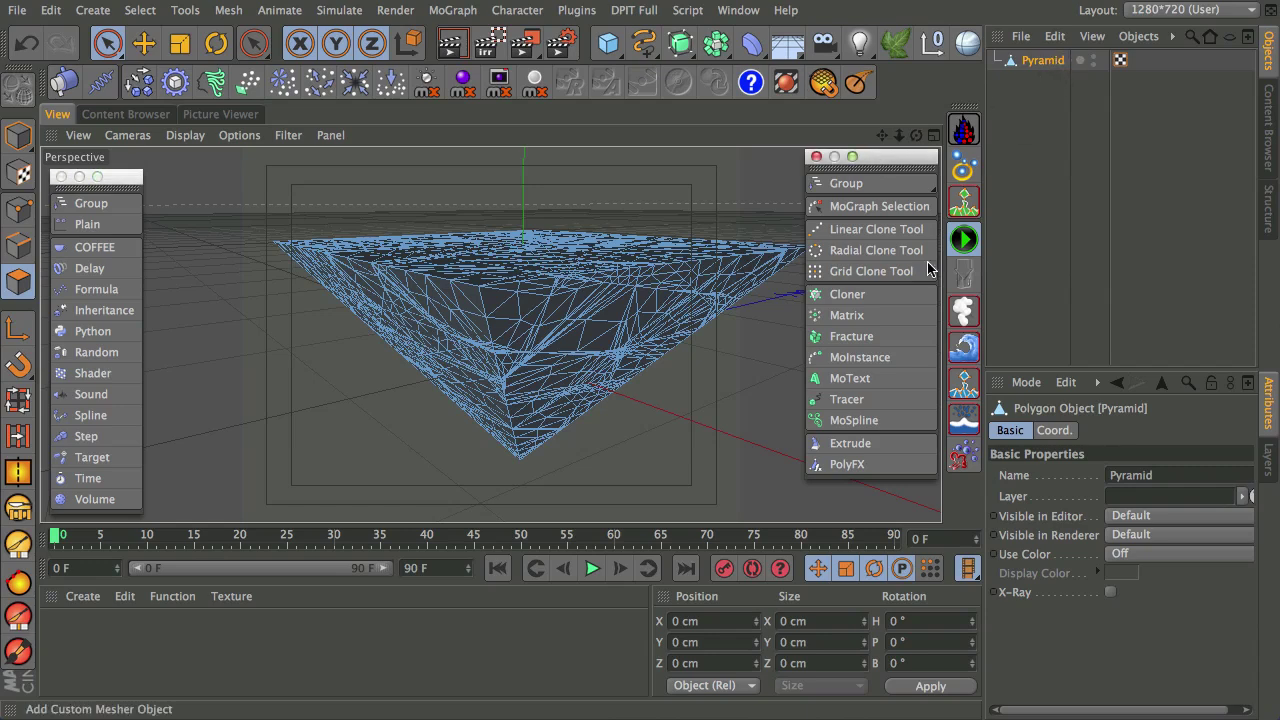
click(847, 464)
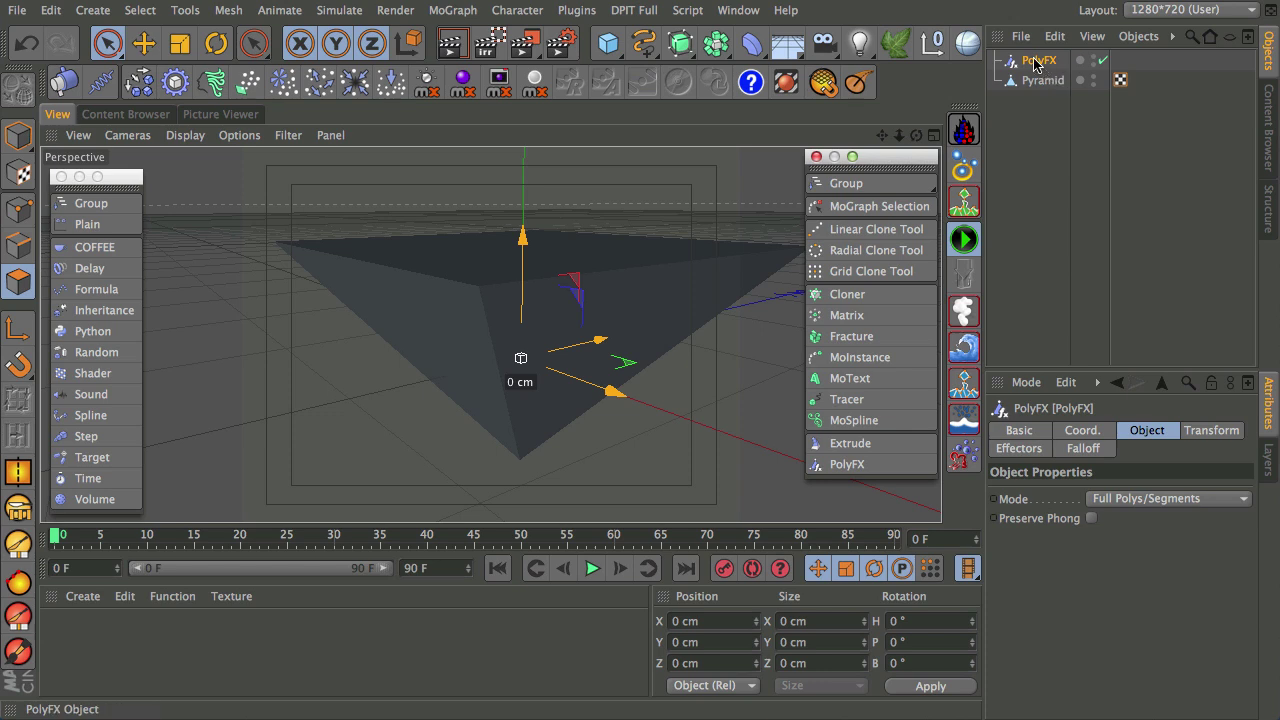
mouse_move(1038, 80)
mouse_down()
mouse_move(1052, 75)
mouse_move(1050, 100)
mouse_move(1046, 60)
mouse_up()
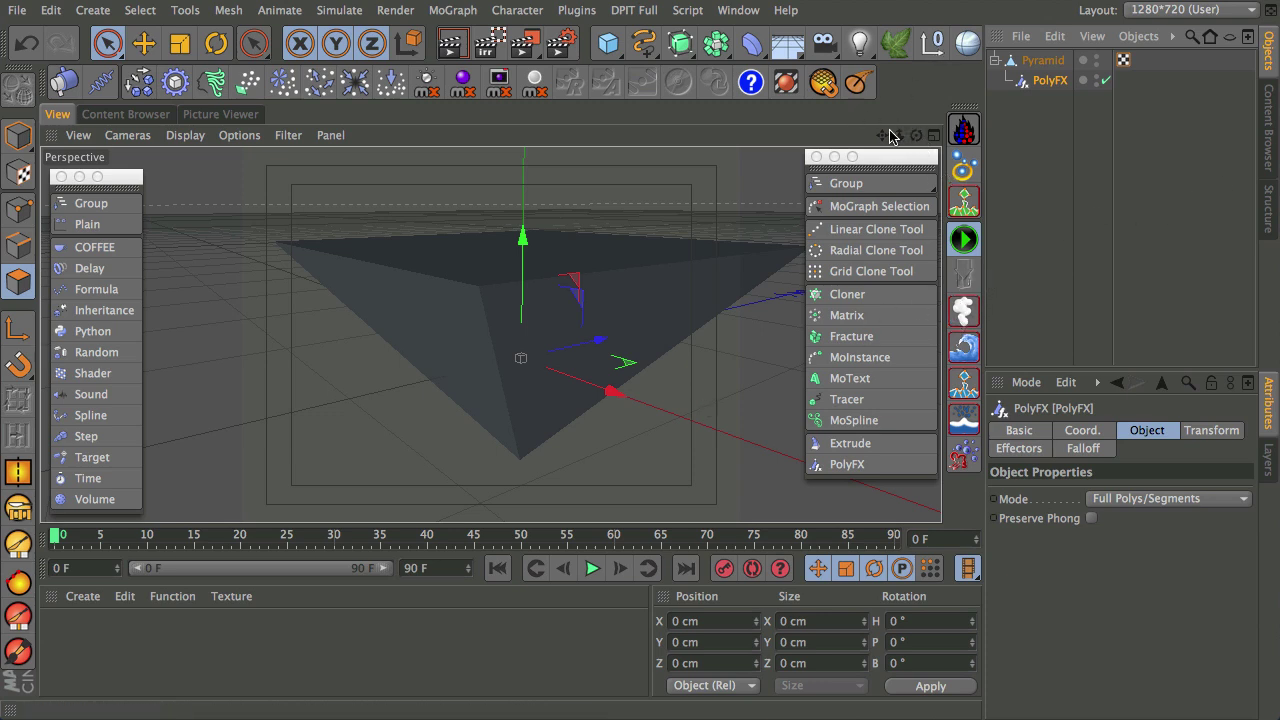
mouse_move(888, 137)
mouse_down()
mouse_move(910, 138)
mouse_move(958, 100)
mouse_move(884, 137)
mouse_move(900, 150)
mouse_move(908, 137)
mouse_up()
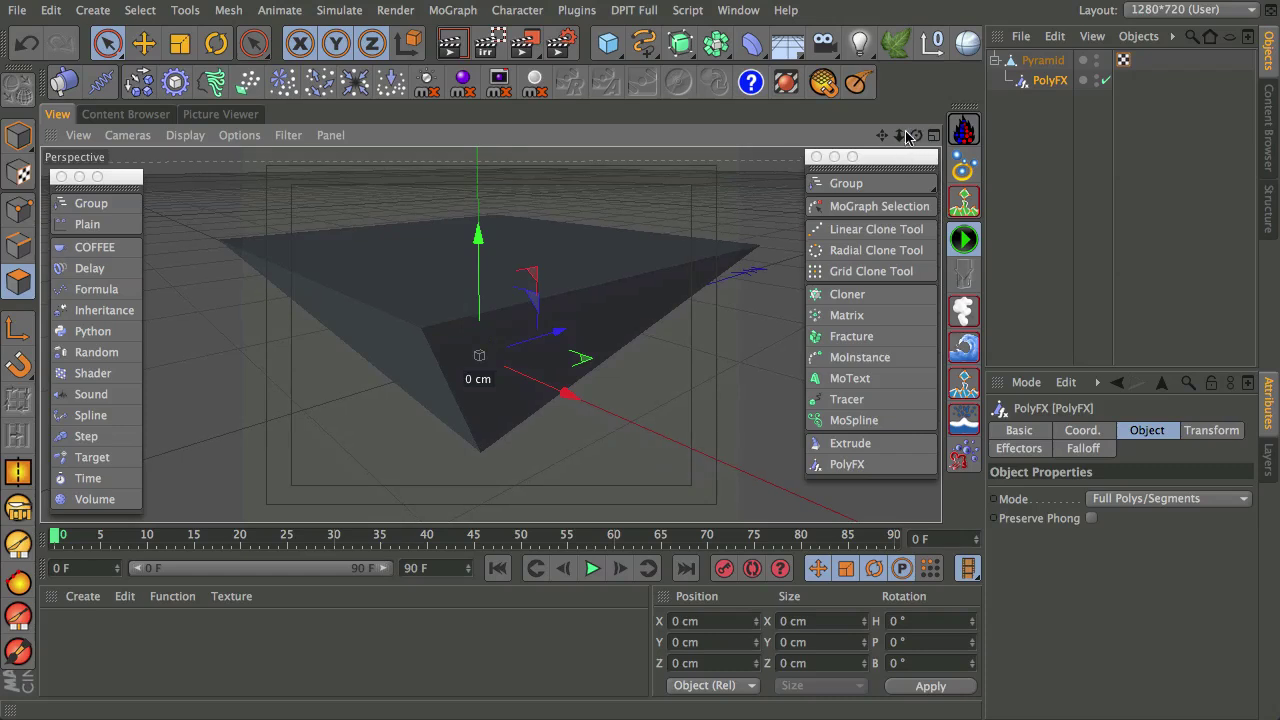
click(1212, 431)
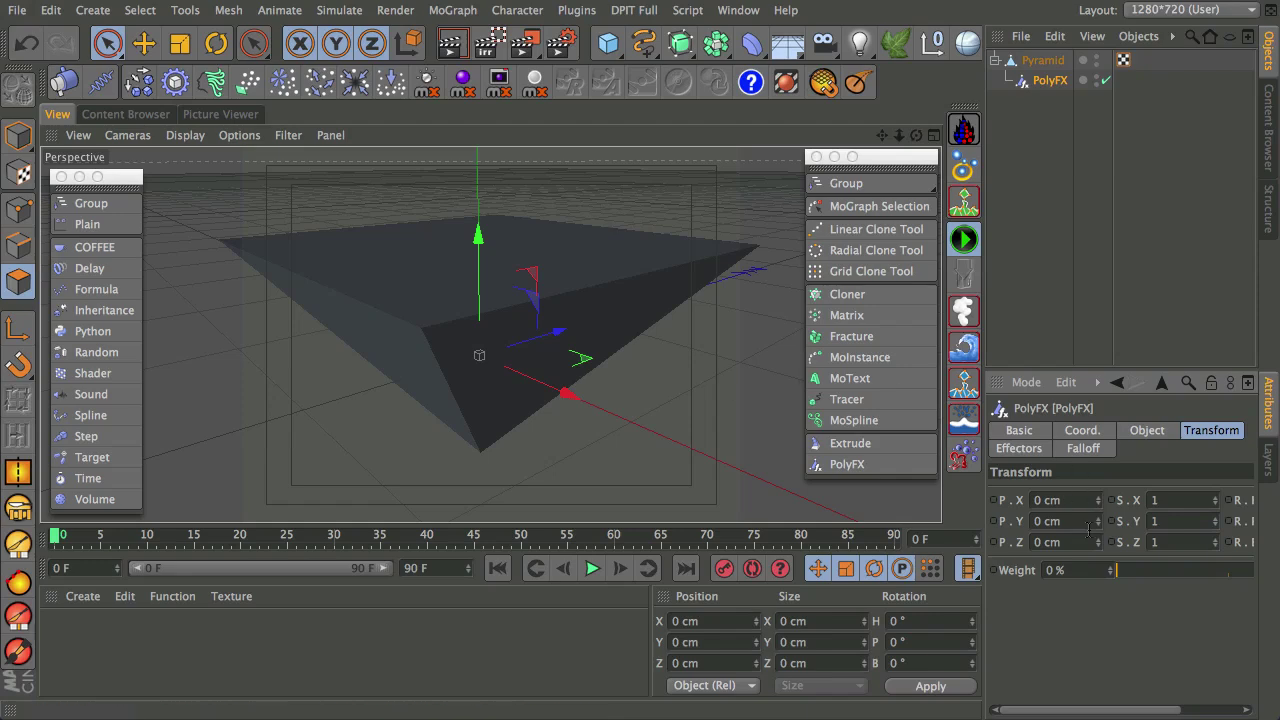
mouse_move(1098, 522)
mouse_down()
mouse_move(1107, 480)
mouse_move(1105, 508)
mouse_up()
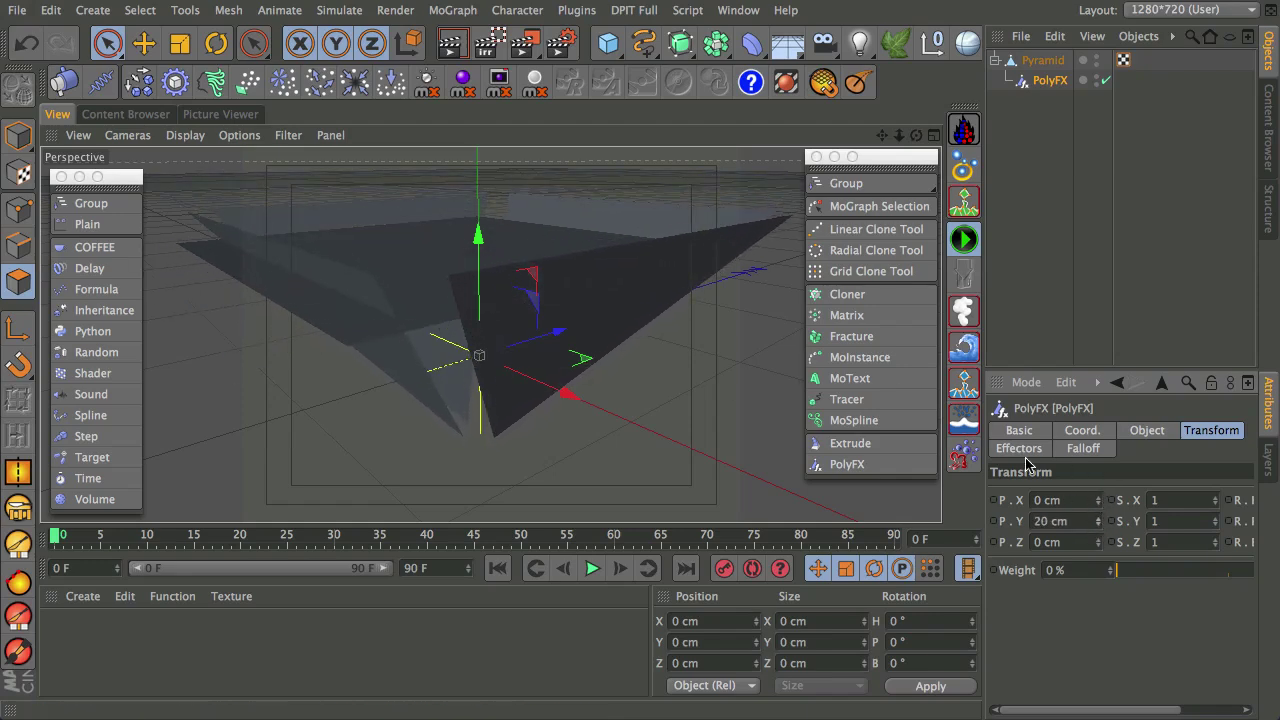
Switch the viewport to Quick Shading (Lines) and keep PolyFX in Full Polys/Segments mode
click(197, 136)
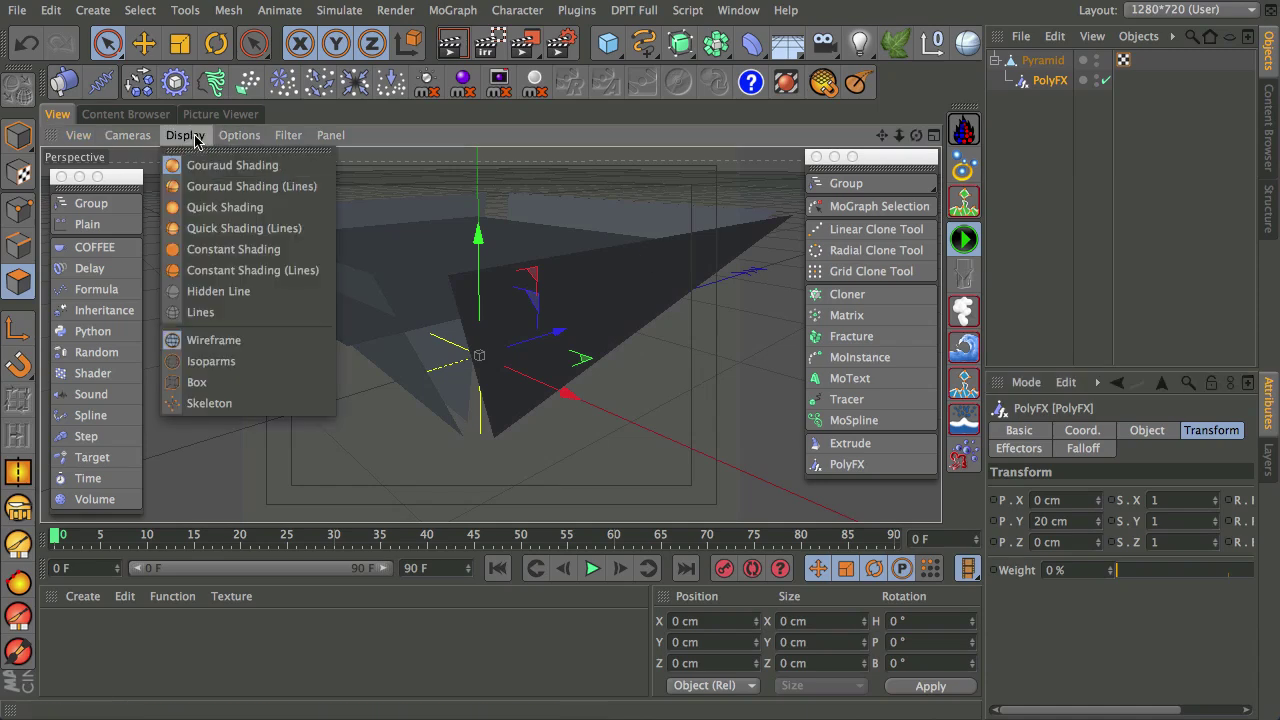
click(224, 230)
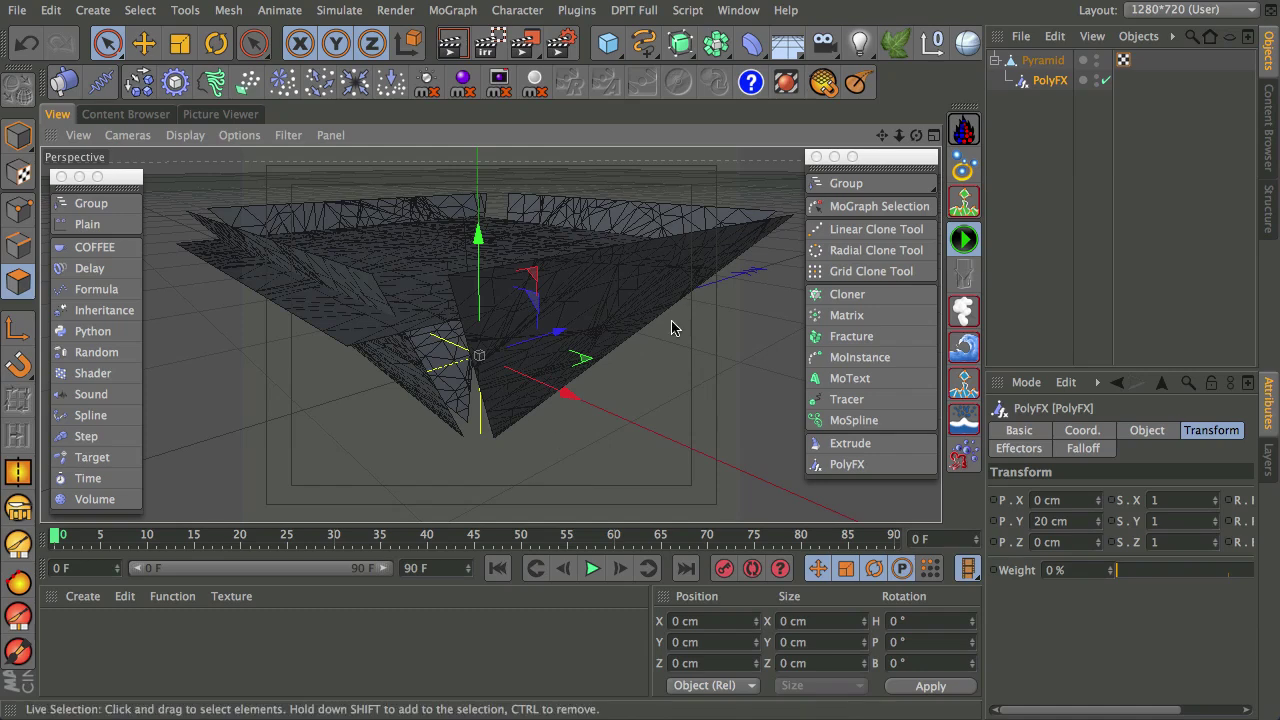
click(1147, 433)
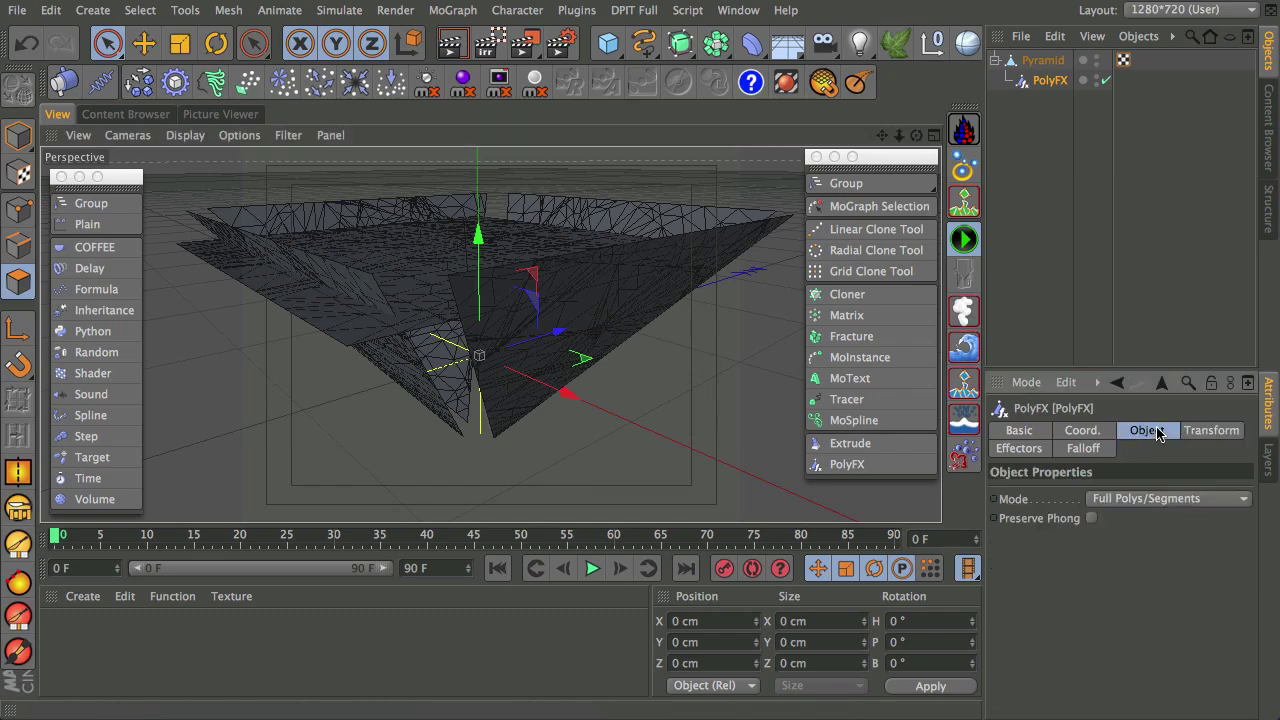
click(1137, 499)
click(1132, 516)
click(1210, 432)
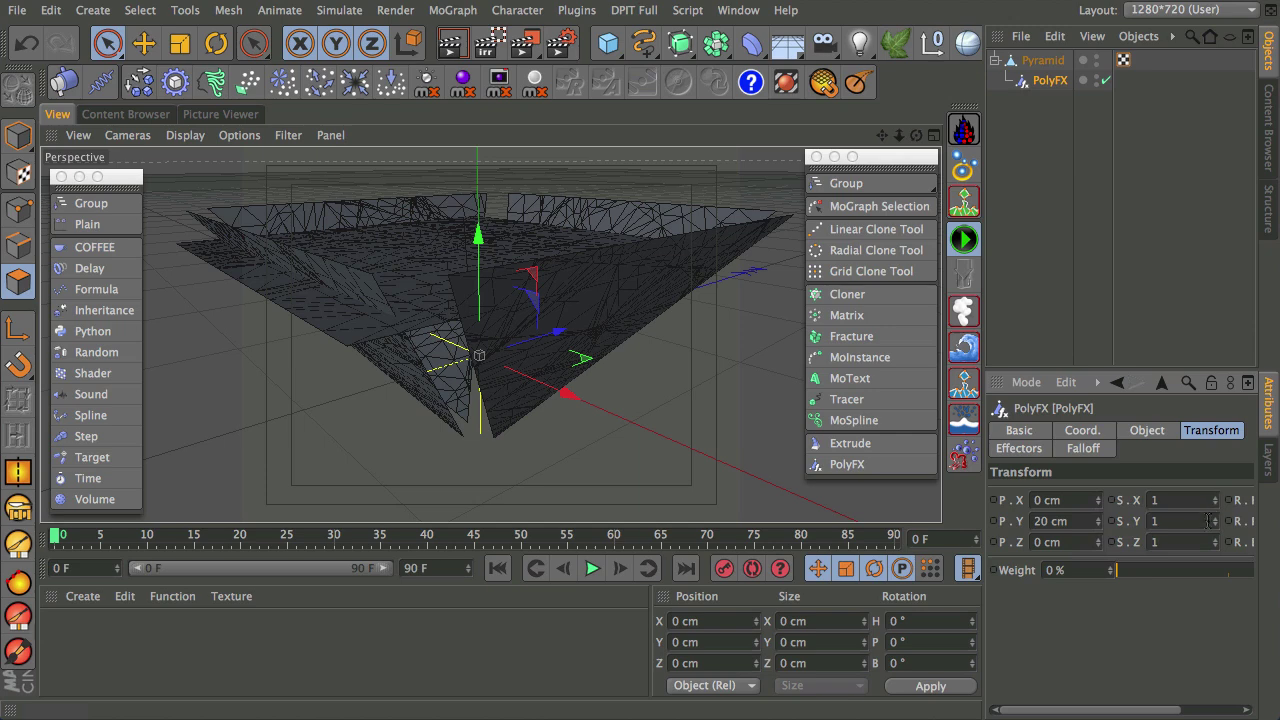
drag(1155, 712, 1215, 712)
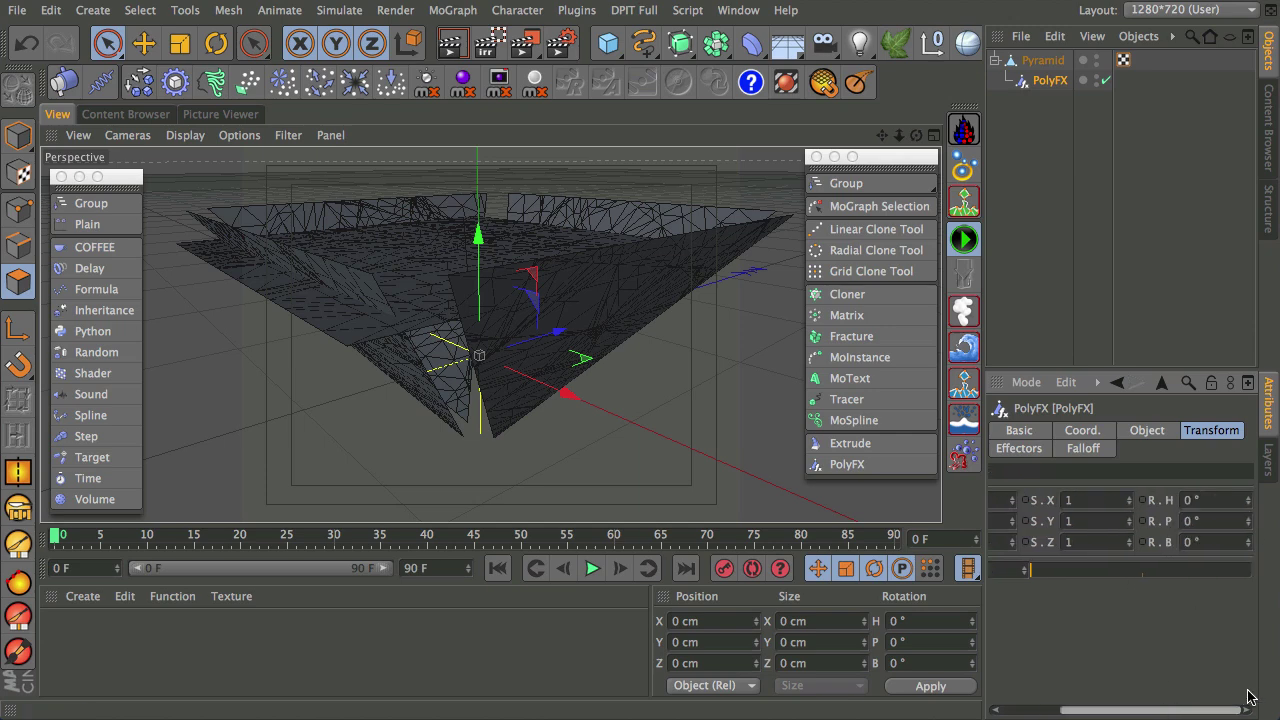
Review the PolyFX falloff settings, then reset its Transform P.Y to 0 cm
click(1087, 451)
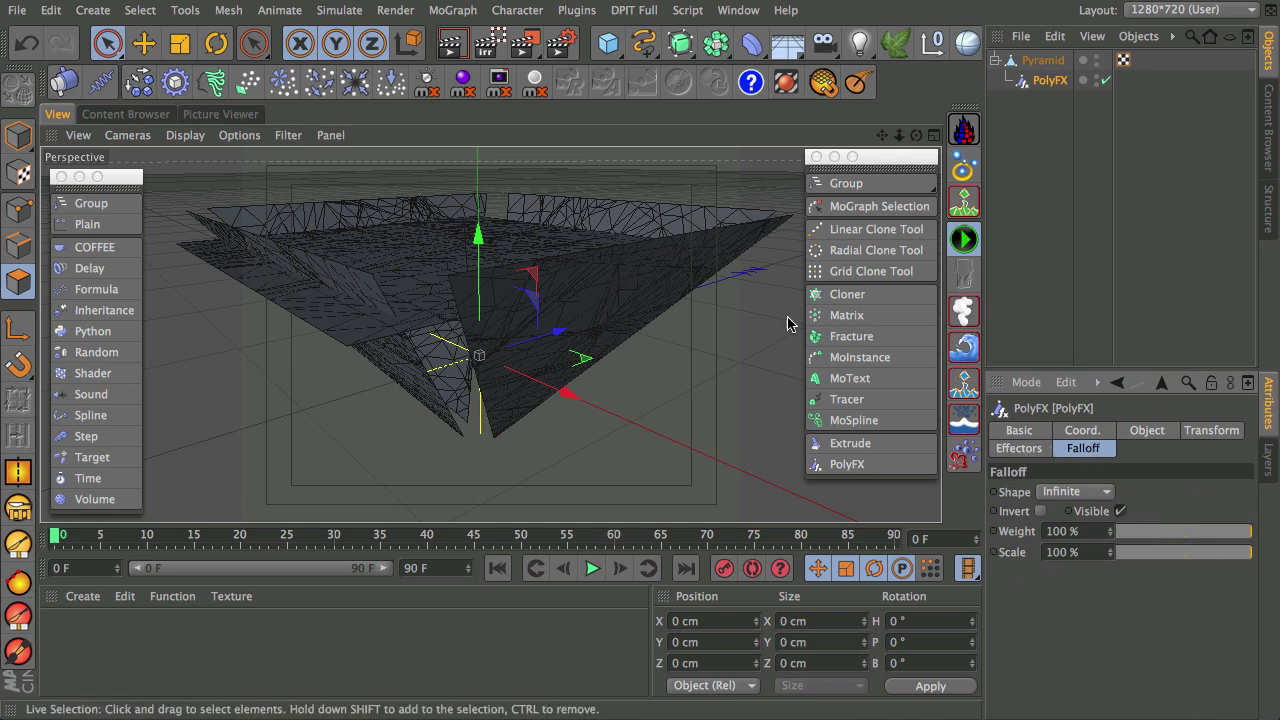
click(1208, 431)
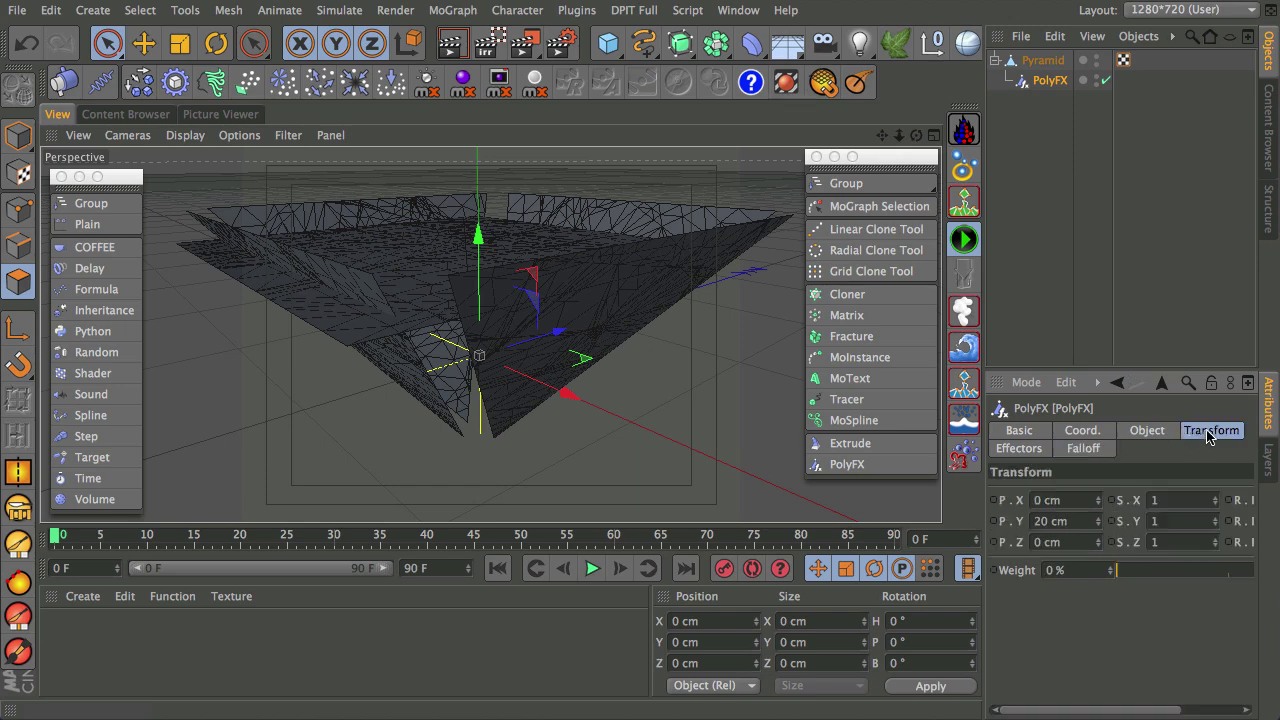
text(0)
key(Return)
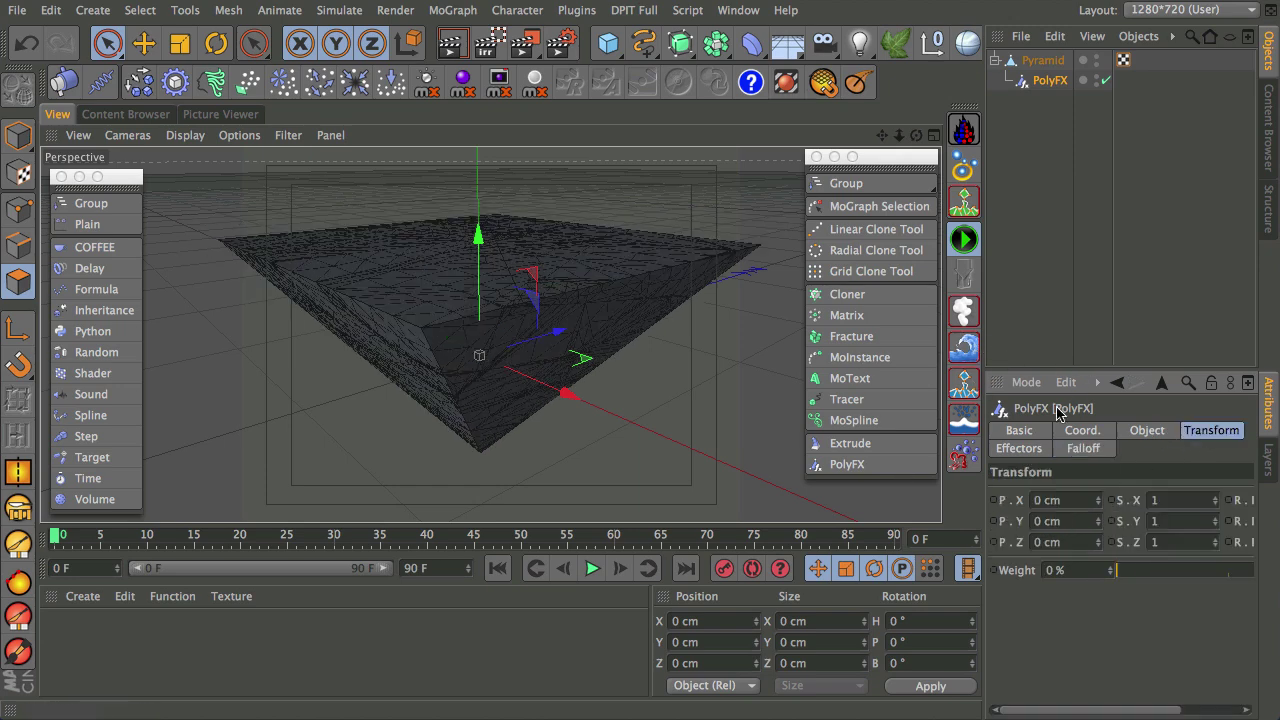
click(1037, 452)
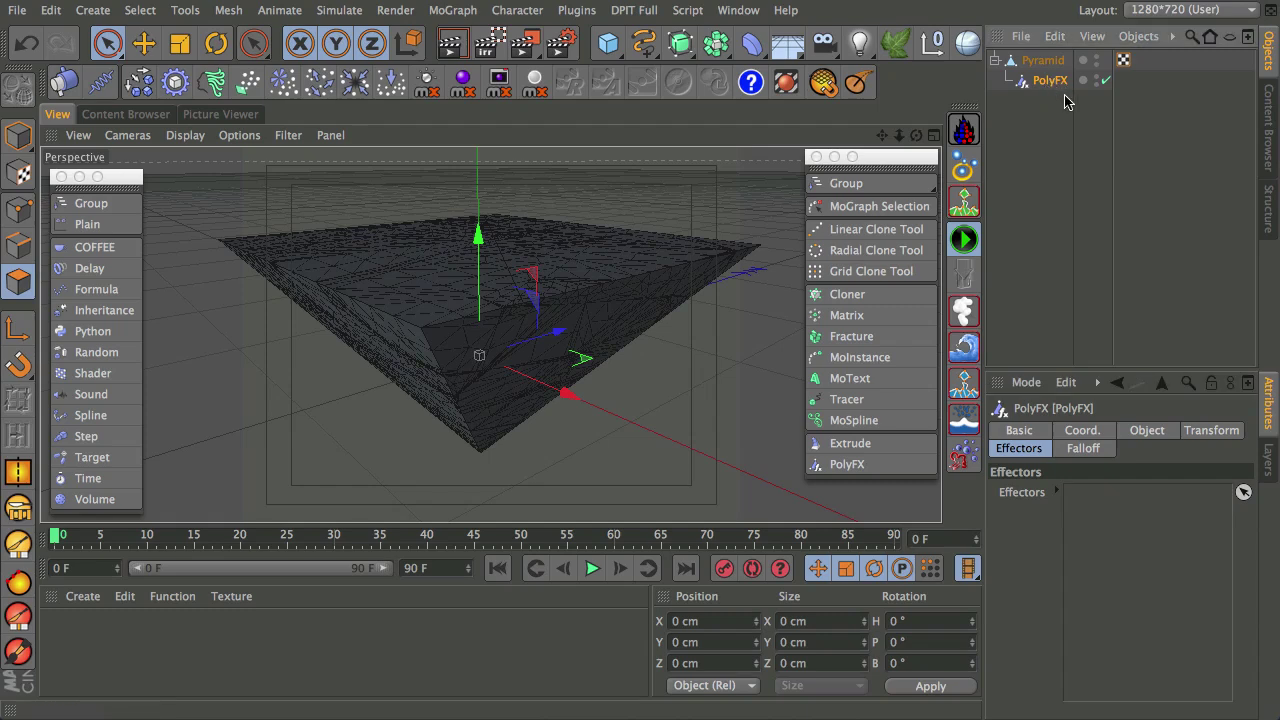
Add a Random effector, dismiss the floating MoGraph and Effector palettes, and orbit to a lower angle
click(105, 354)
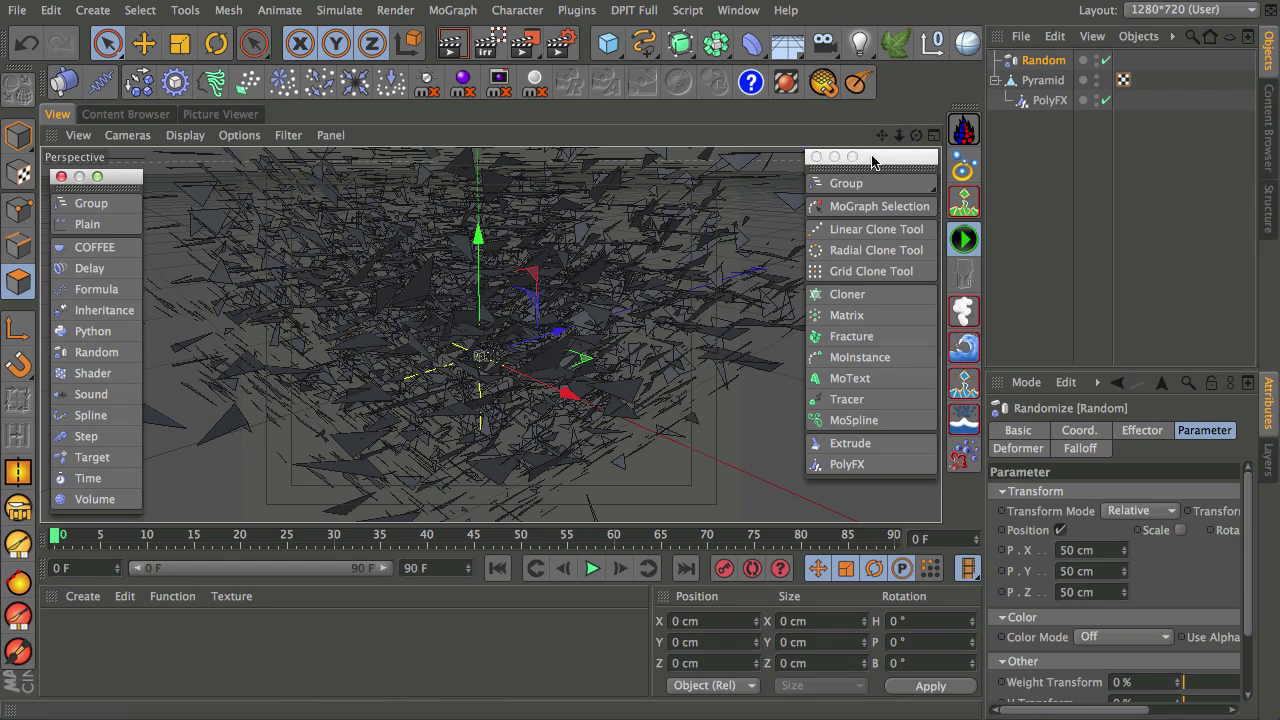
drag(871, 163, 1279, 165)
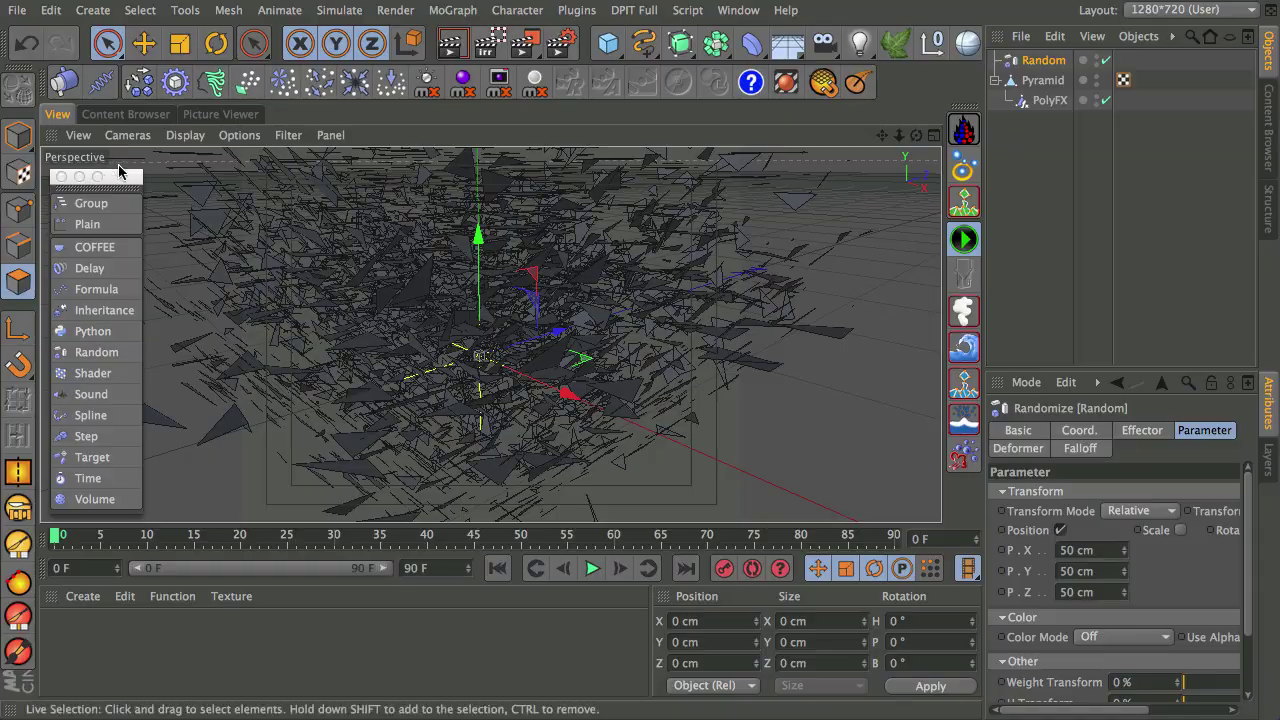
drag(74, 177, 379, 177)
drag(498, 182, 1279, 182)
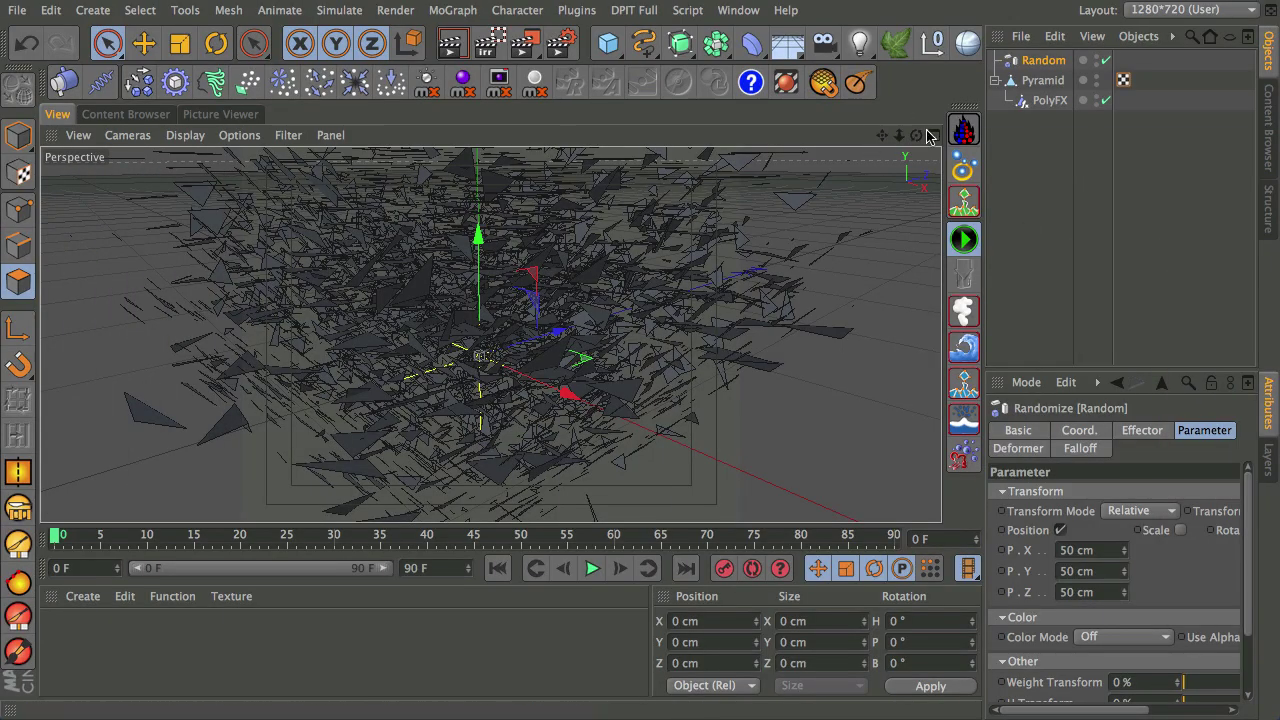
drag(924, 134, 900, 155)
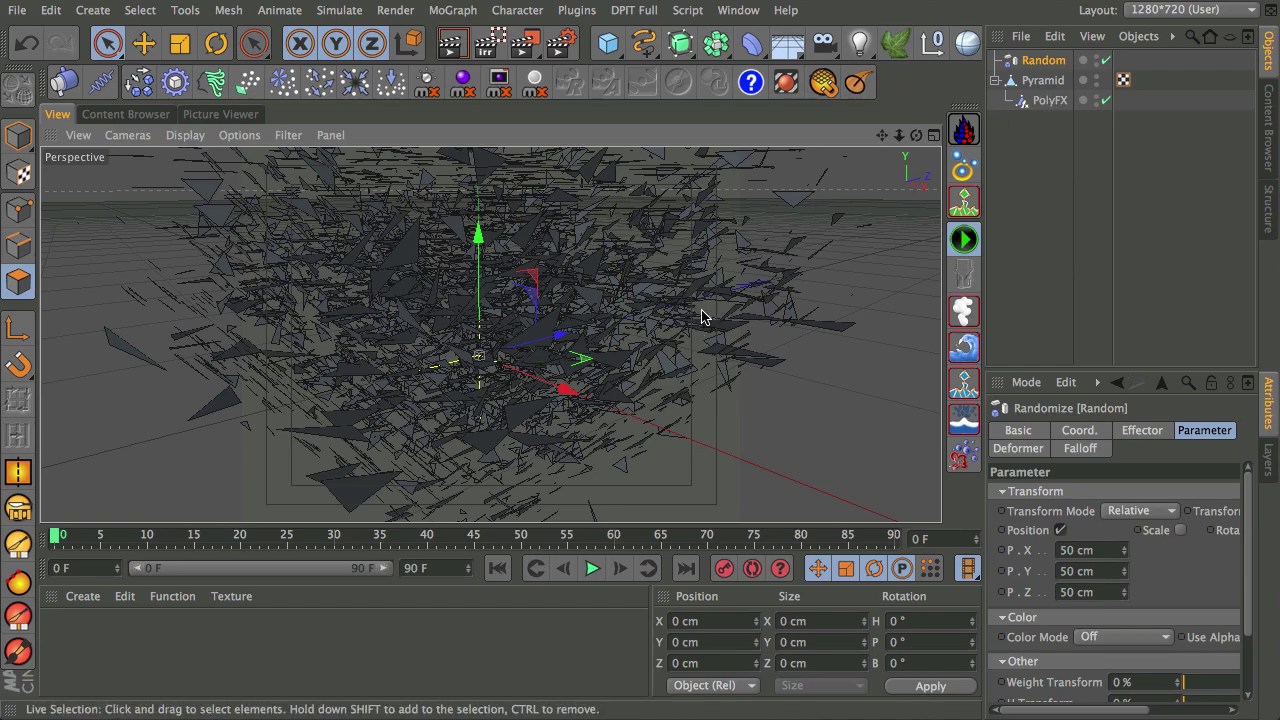
drag(916, 135, 718, 172)
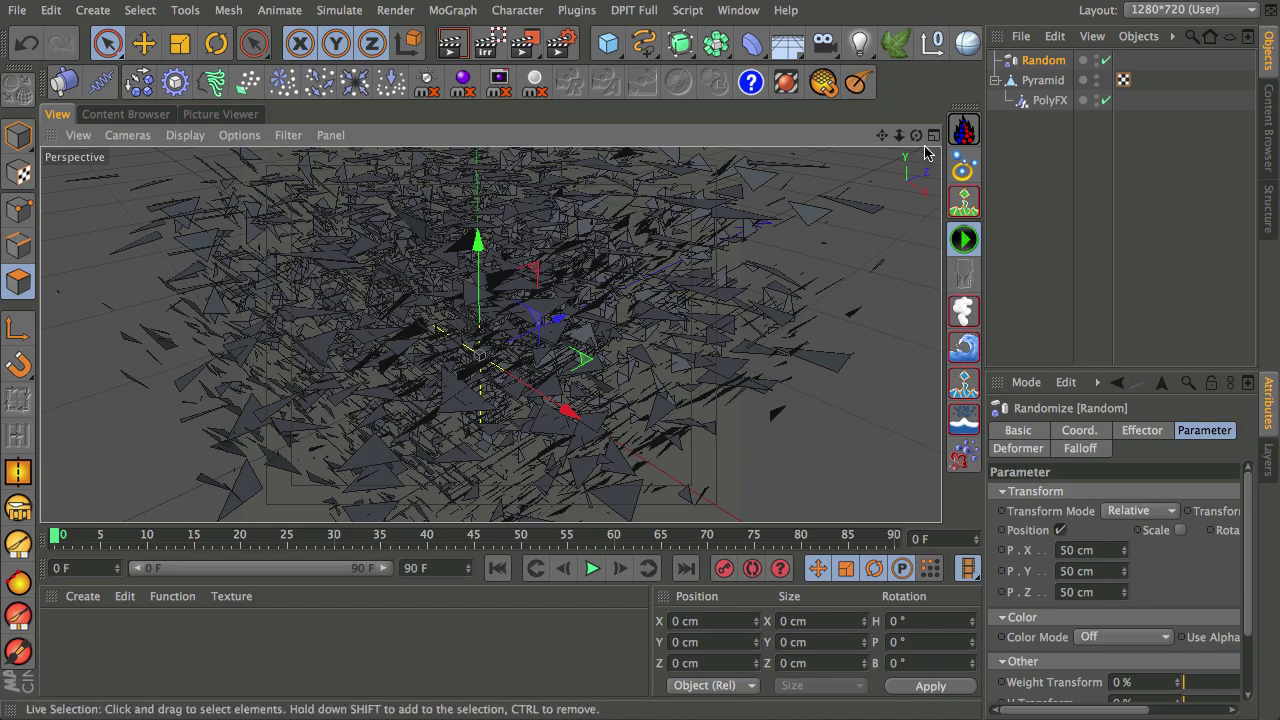
drag(916, 135, 984, 142)
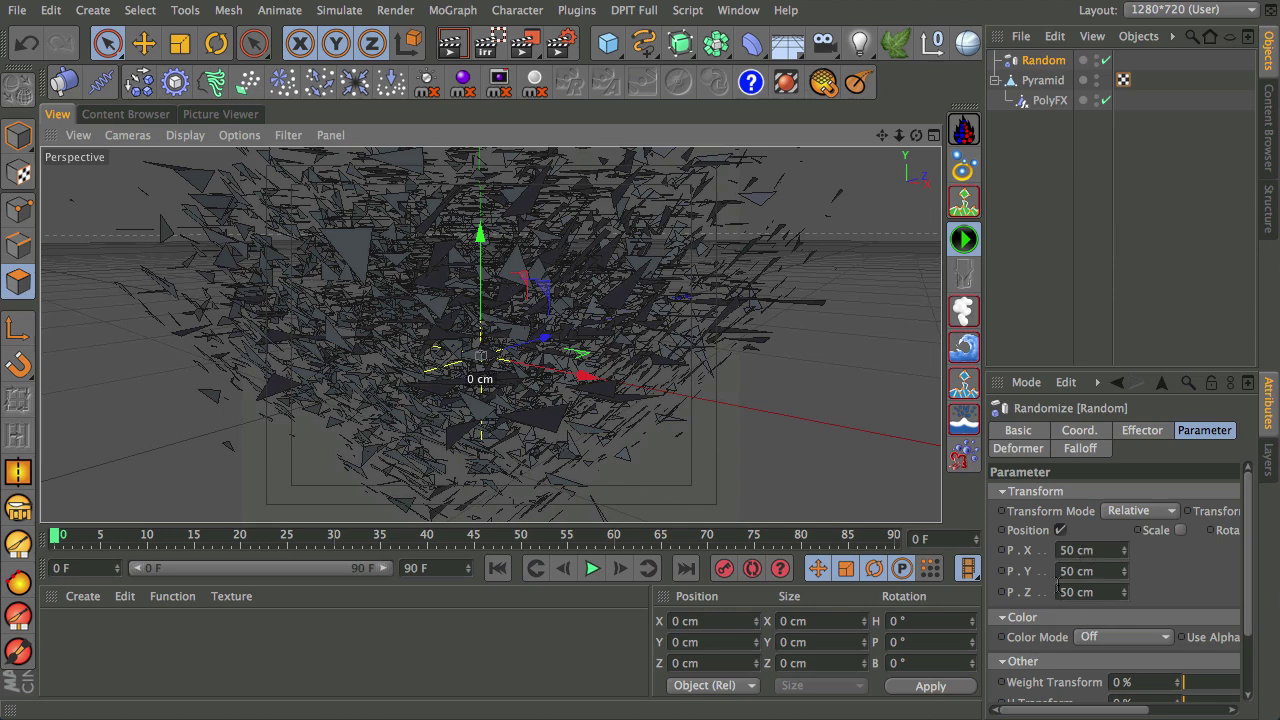
Set the PolyFX falloff shape to Linear and raise the Falloff amount from 50% to 96%
click(1049, 100)
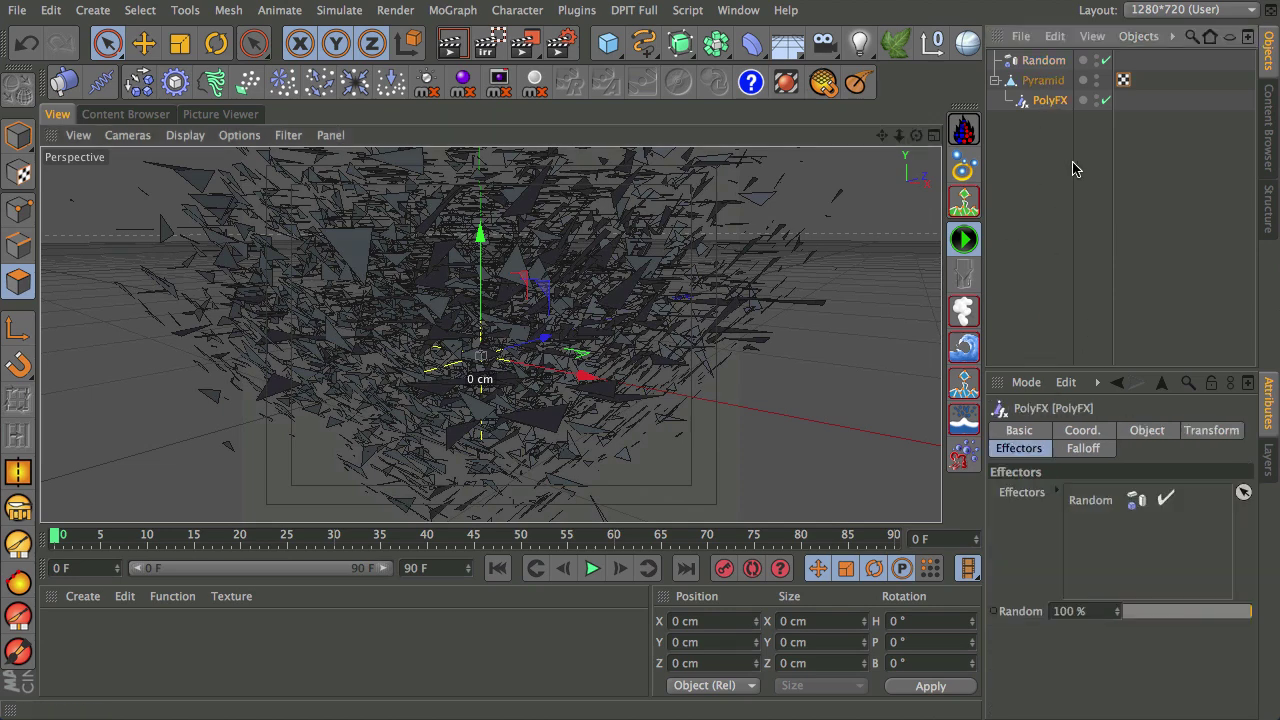
click(1093, 450)
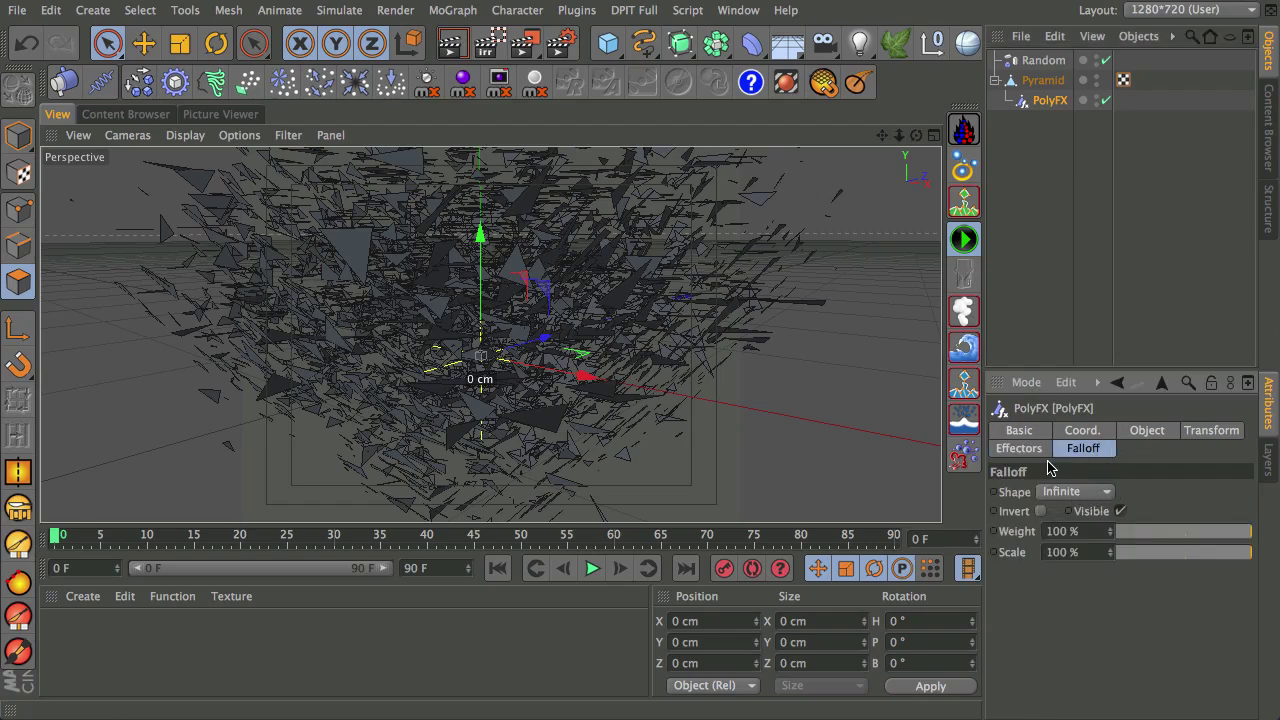
click(1093, 492)
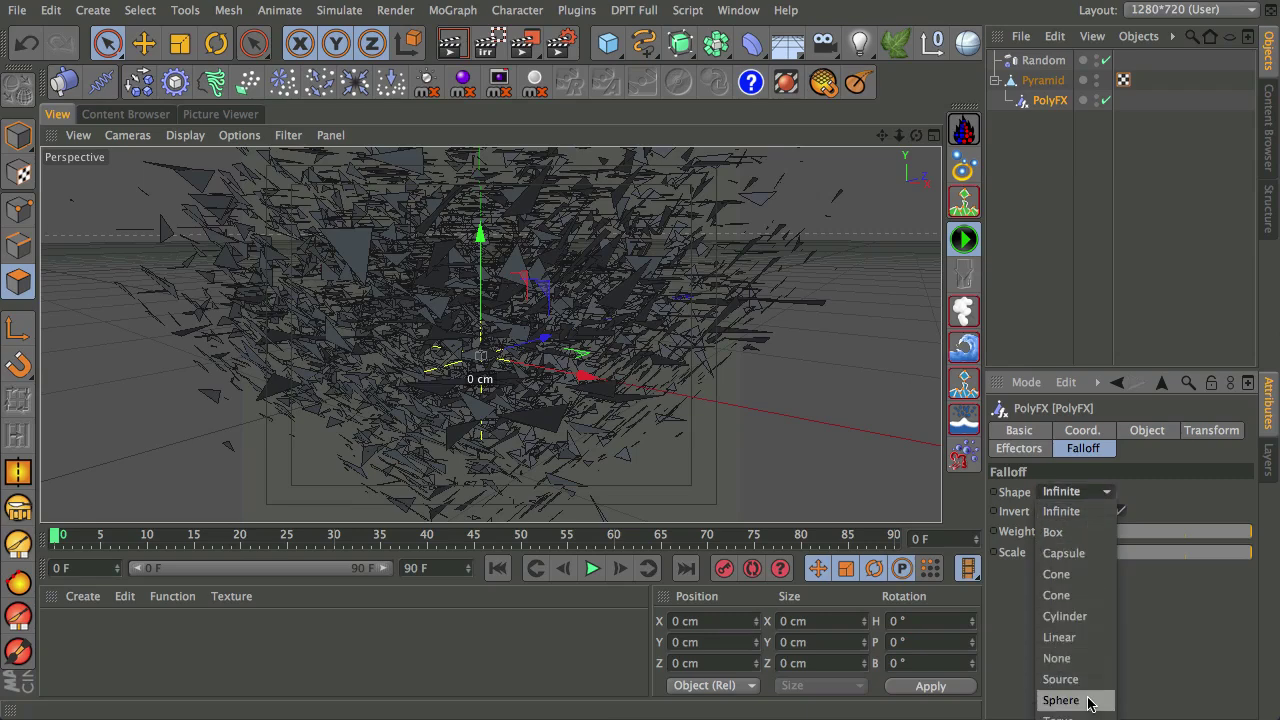
click(1085, 640)
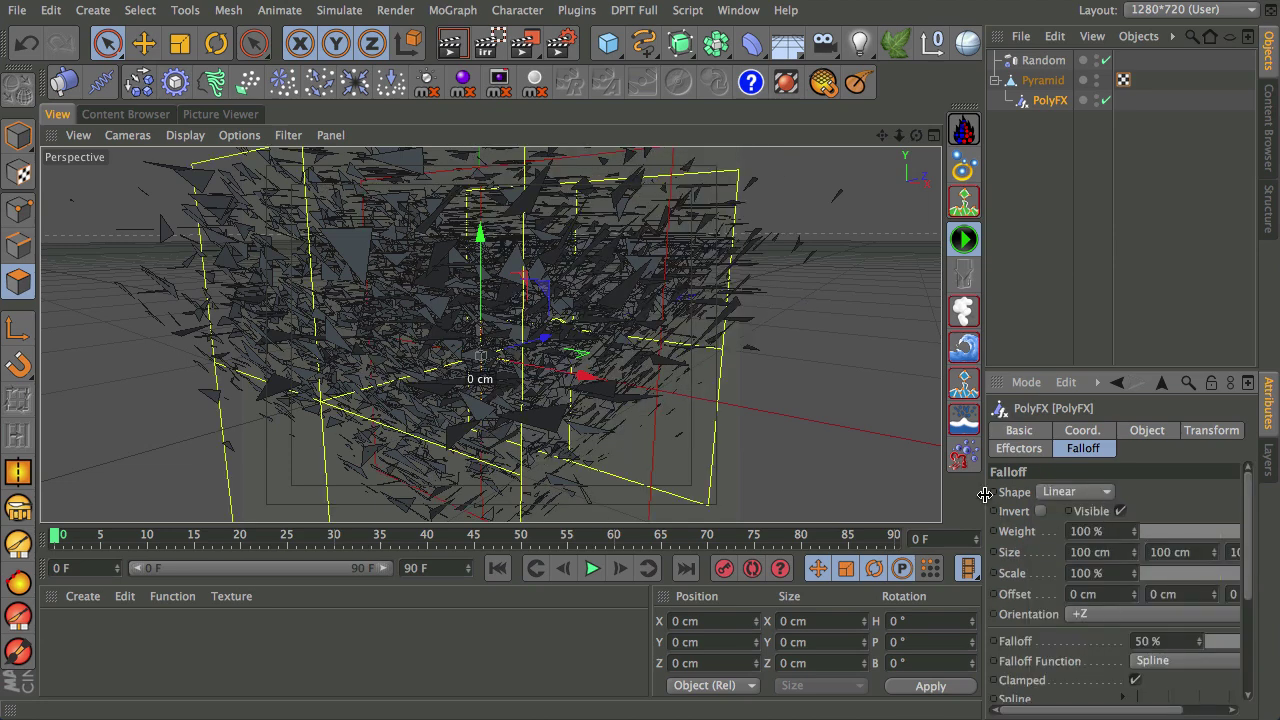
drag(985, 494, 640, 494)
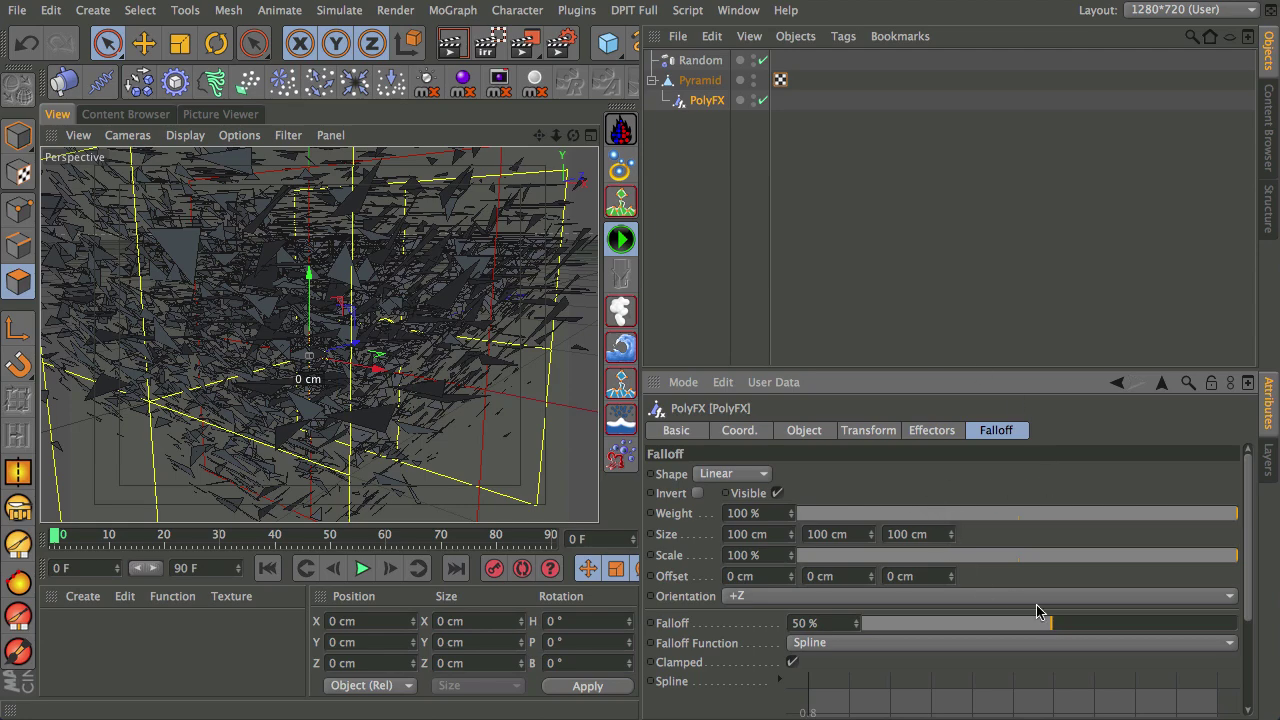
drag(1053, 621, 1224, 626)
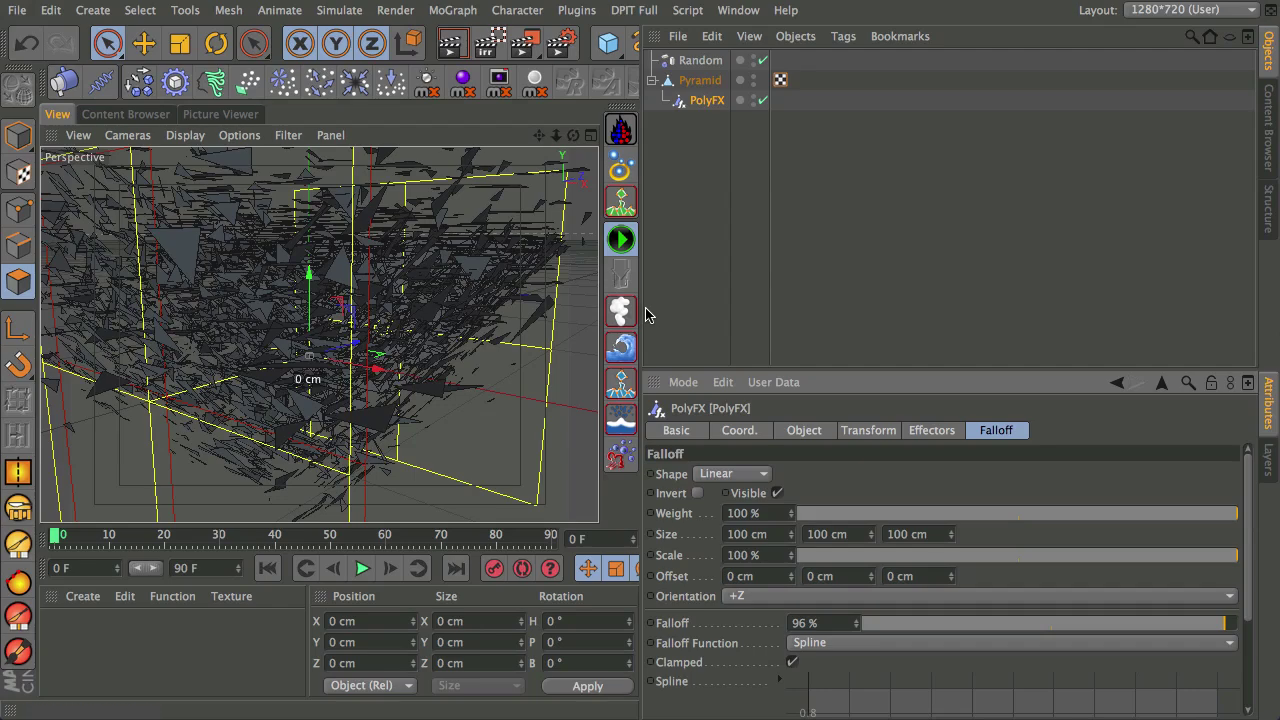
drag(643, 306, 888, 333)
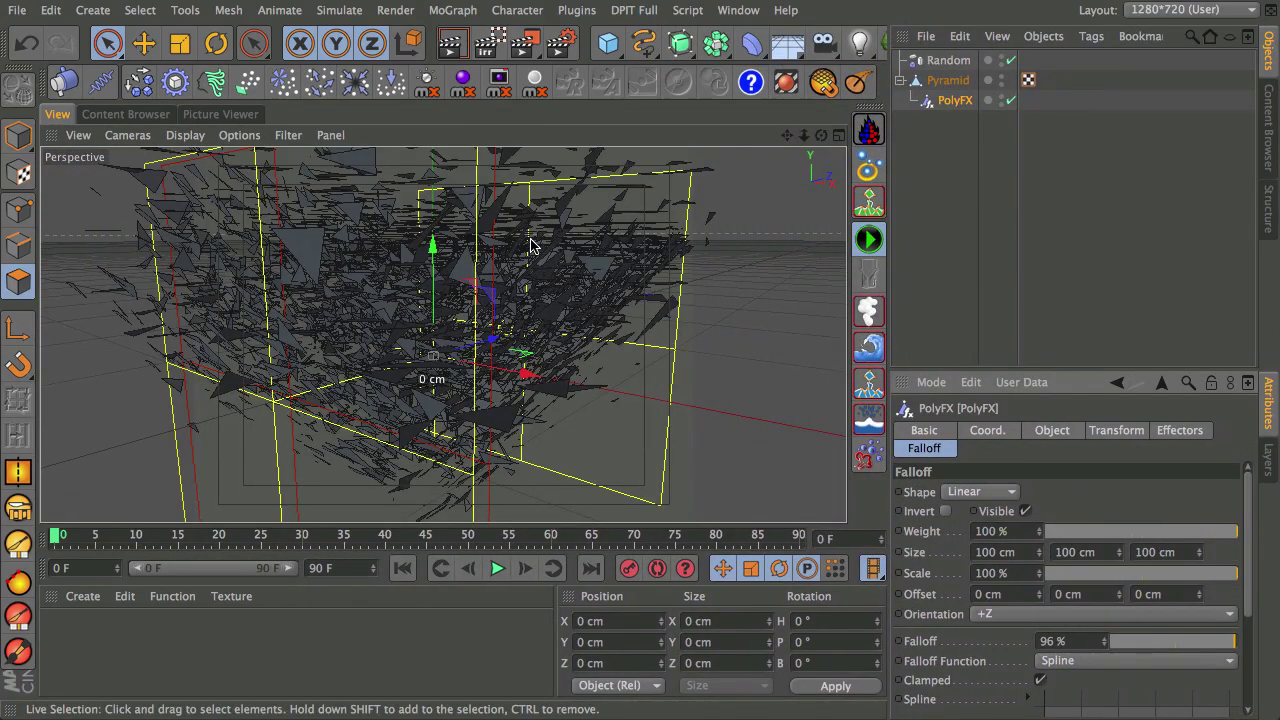
Hide the floor grid and slide the linear falloff box left along X
scroll(530, 247, down, 5)
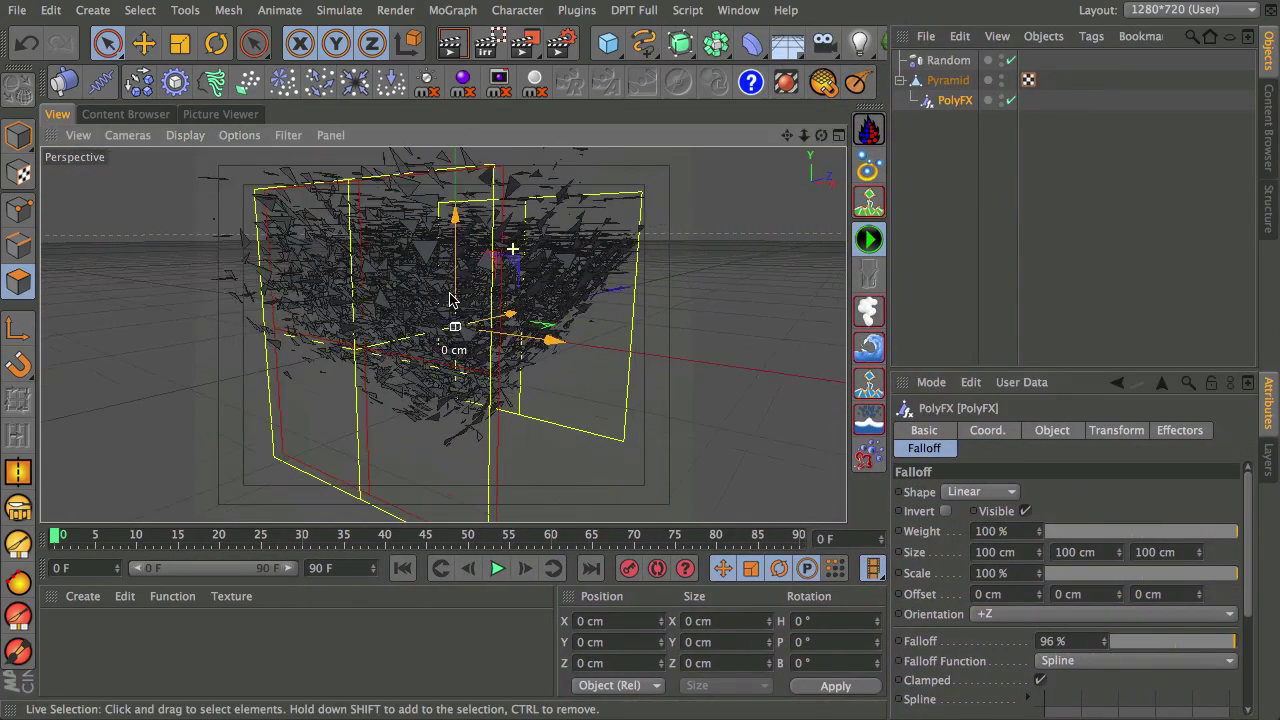
click(288, 135)
click(315, 437)
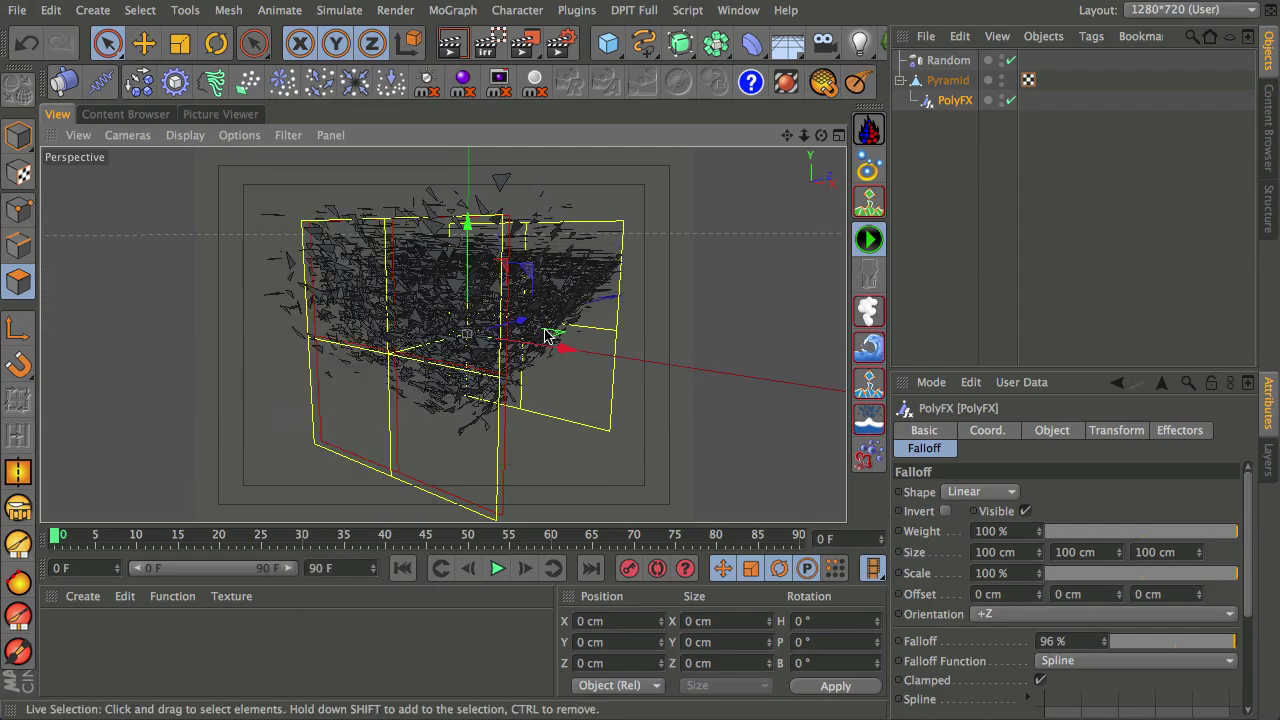
alt+drag(657, 369, 690, 292)
drag(815, 133, 790, 150)
drag(825, 345, 765, 345)
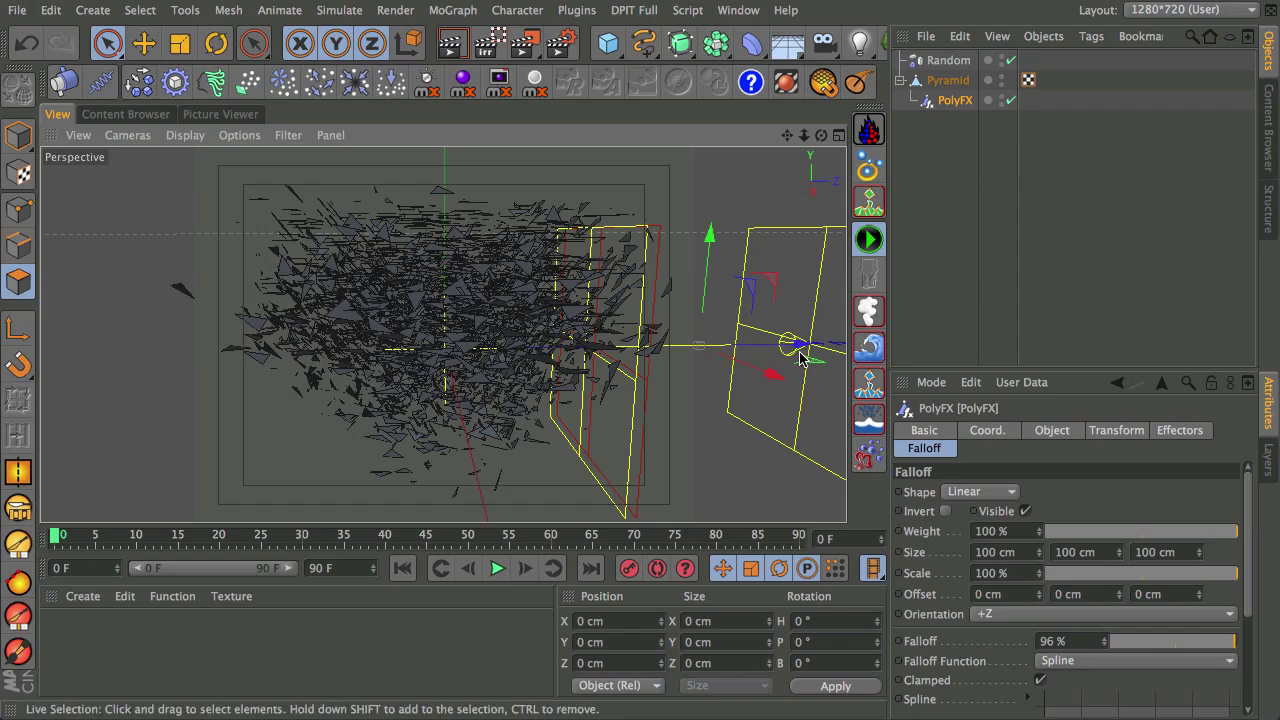
Reselect PolyFX and push the falloff further left in the Top and Perspective views
click(943, 191)
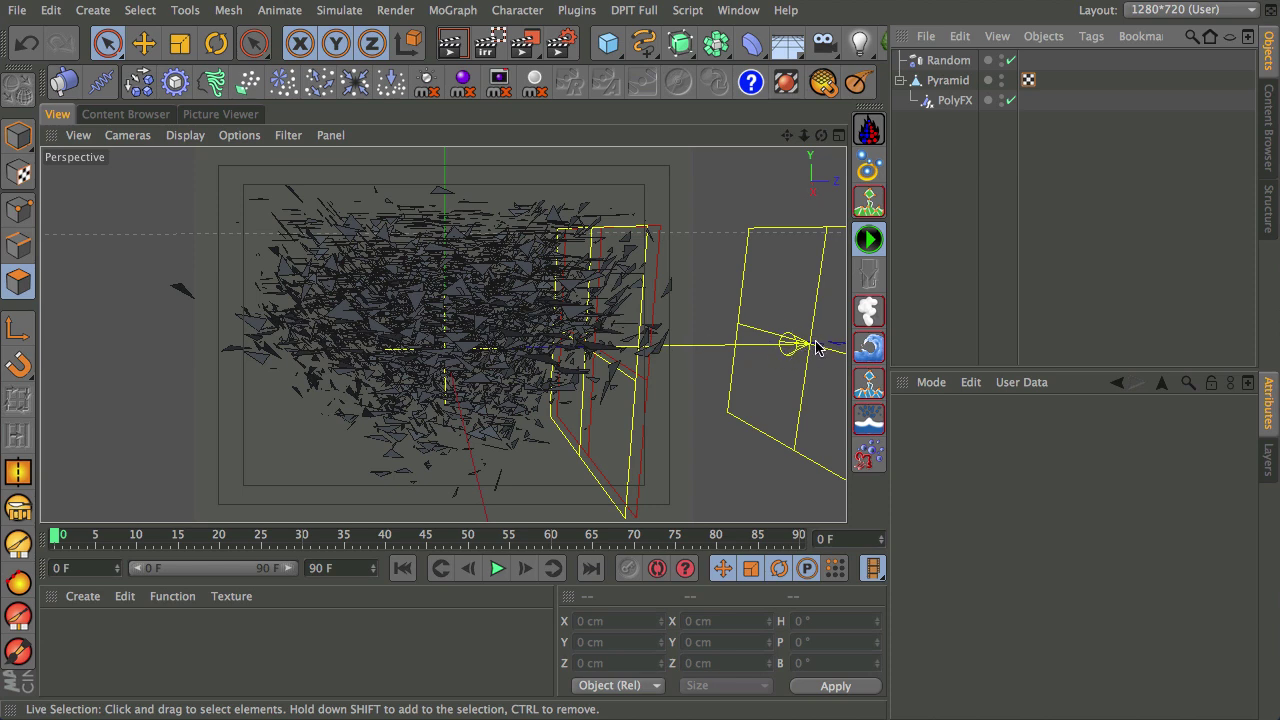
click(950, 100)
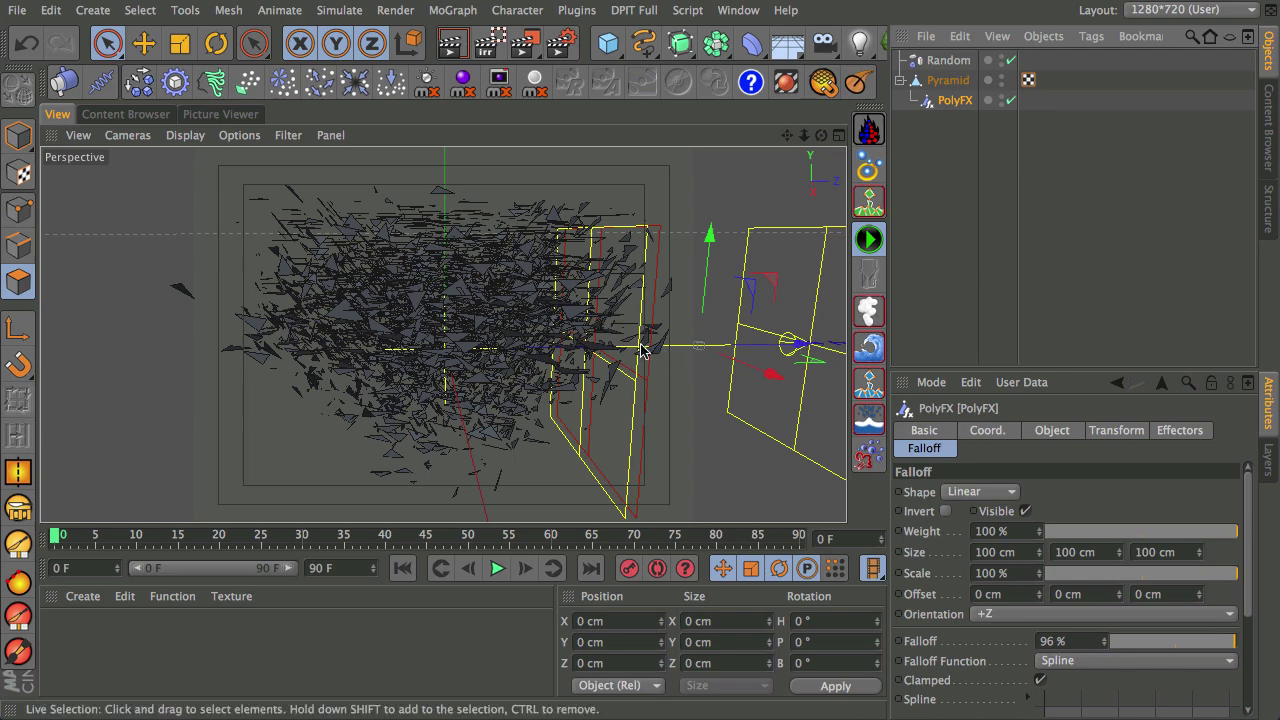
middle_click(672, 347)
middle_click(683, 258)
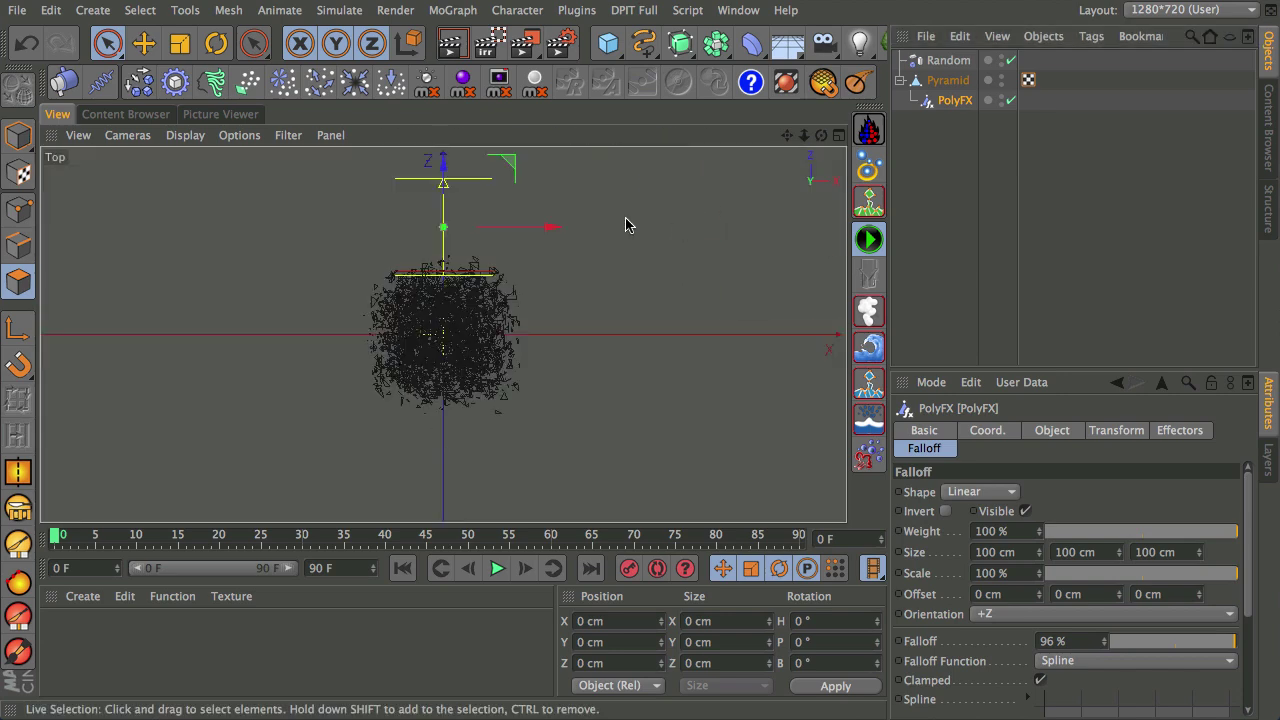
middle_drag(491, 270, 491, 392)
scroll(503, 430, up, 3)
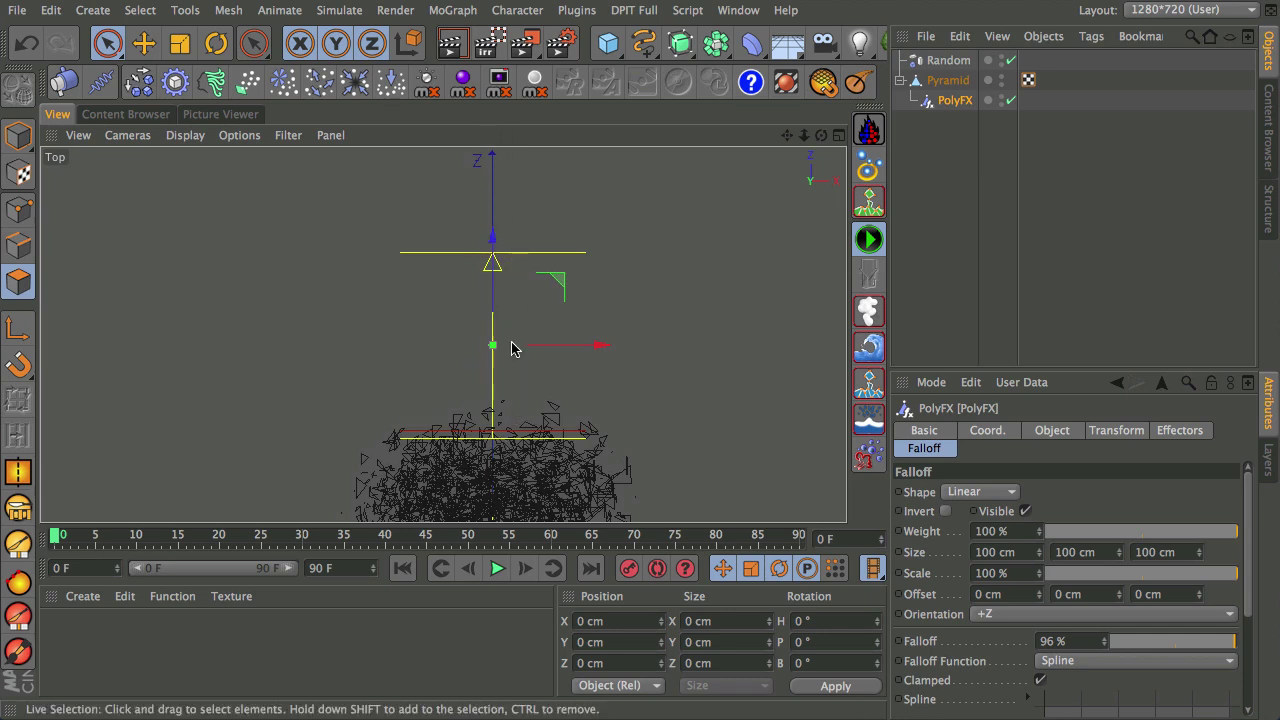
middle_click(540, 276)
middle_click(412, 250)
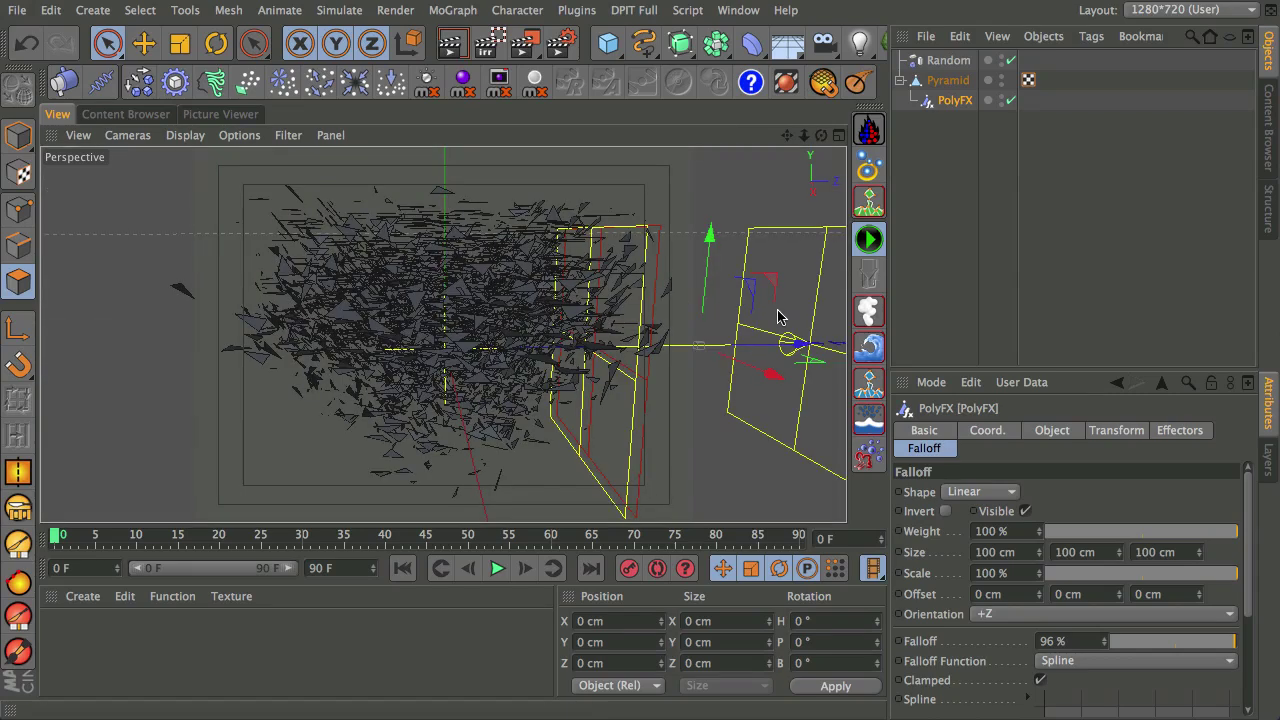
drag(797, 345, 706, 347)
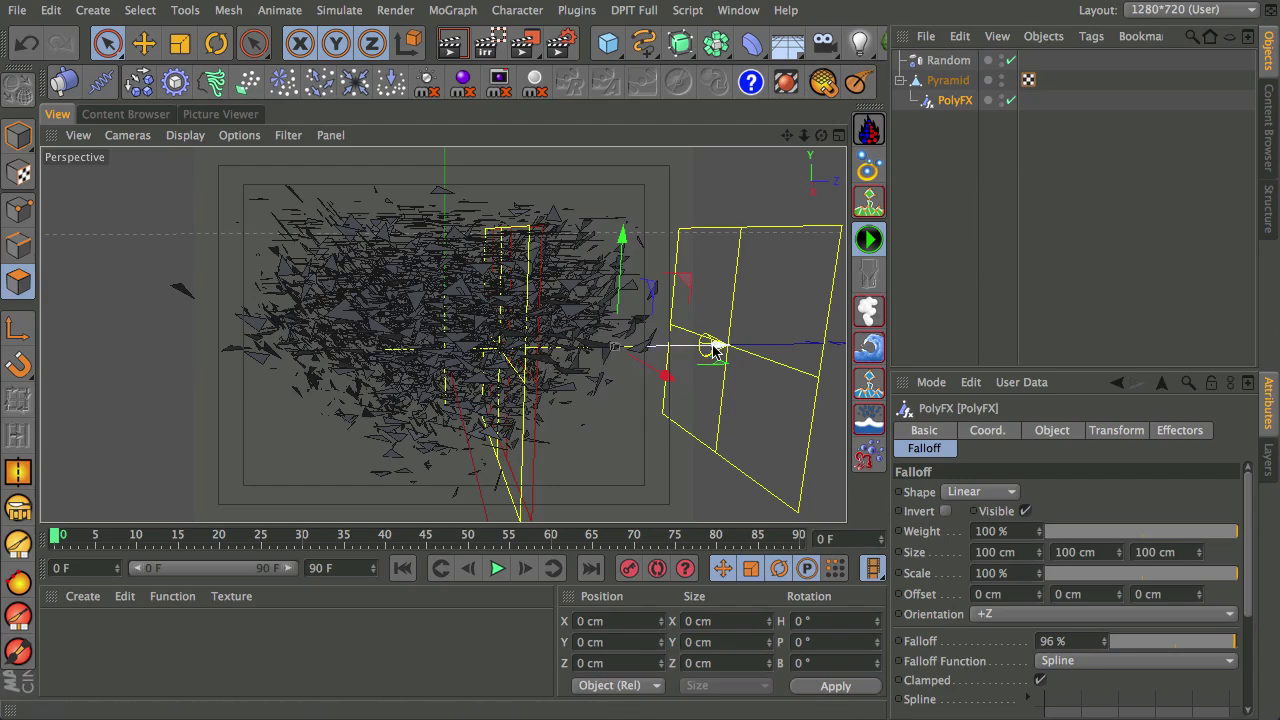
drag(714, 348, 458, 298)
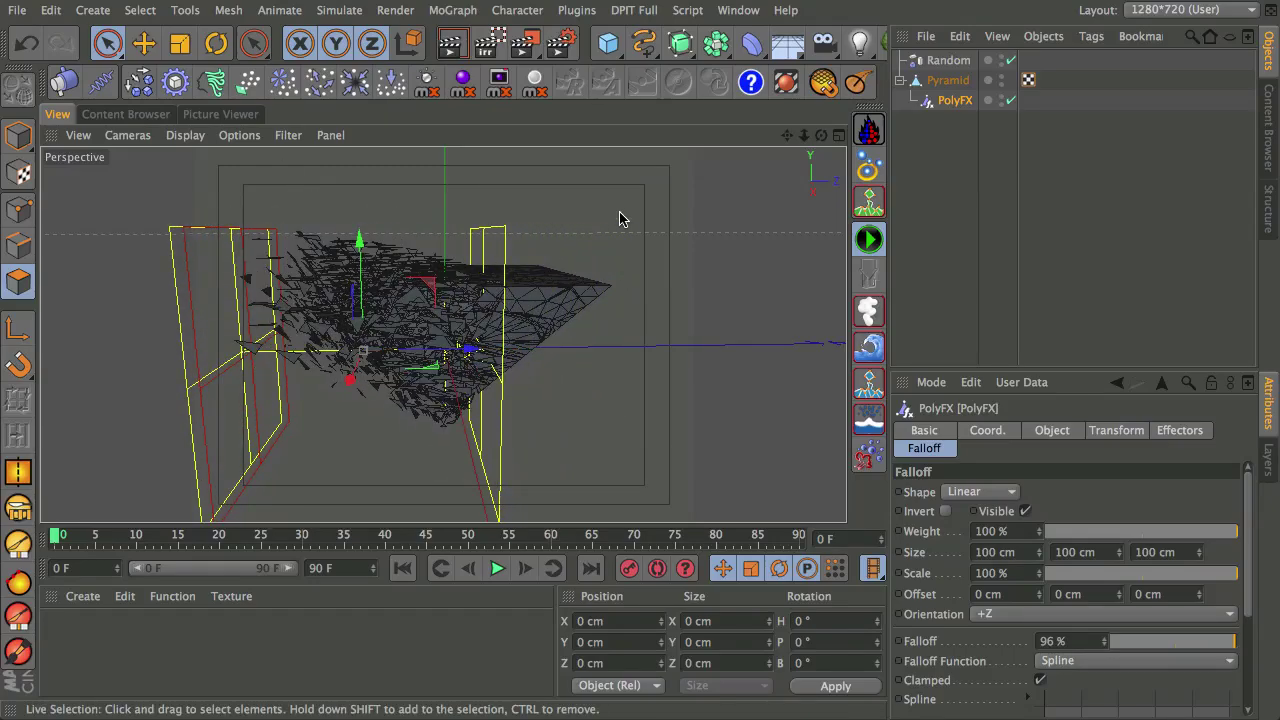
Maximize the Right view, centre the pyramid, and switch display to Constant Shading (Lines)
middle_click(543, 337)
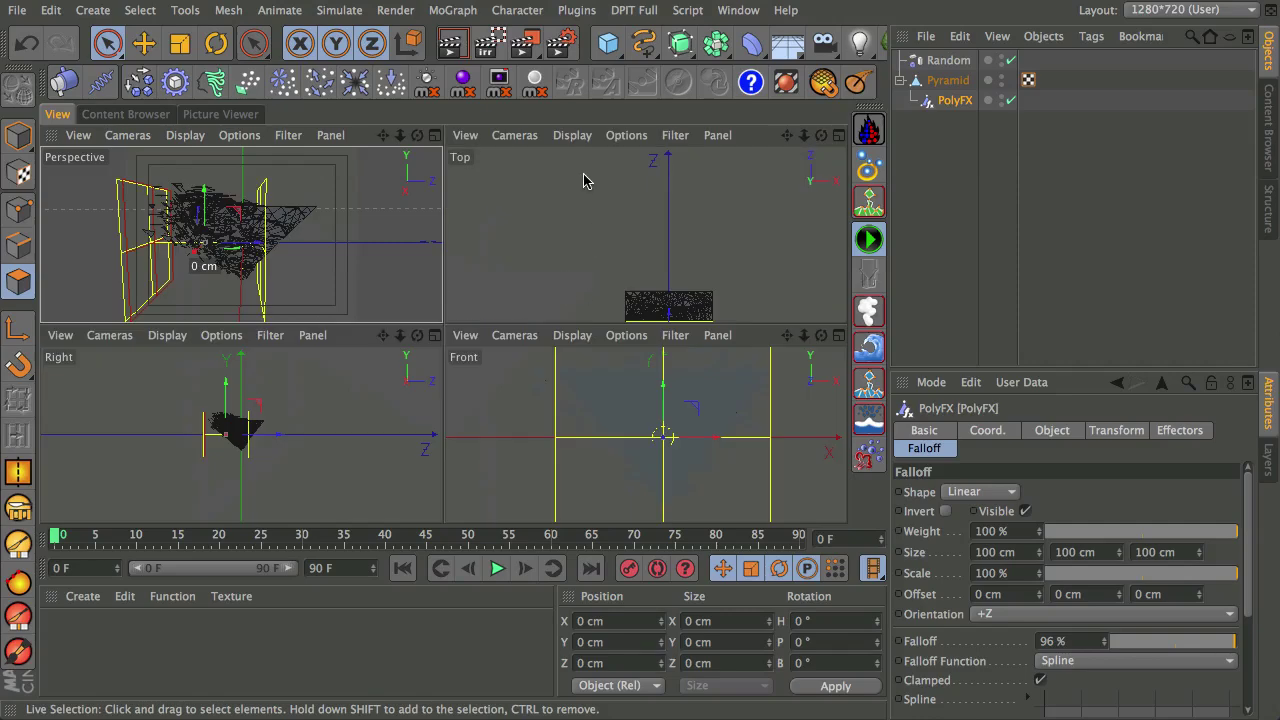
middle_click(320, 420)
scroll(557, 249, up, 5)
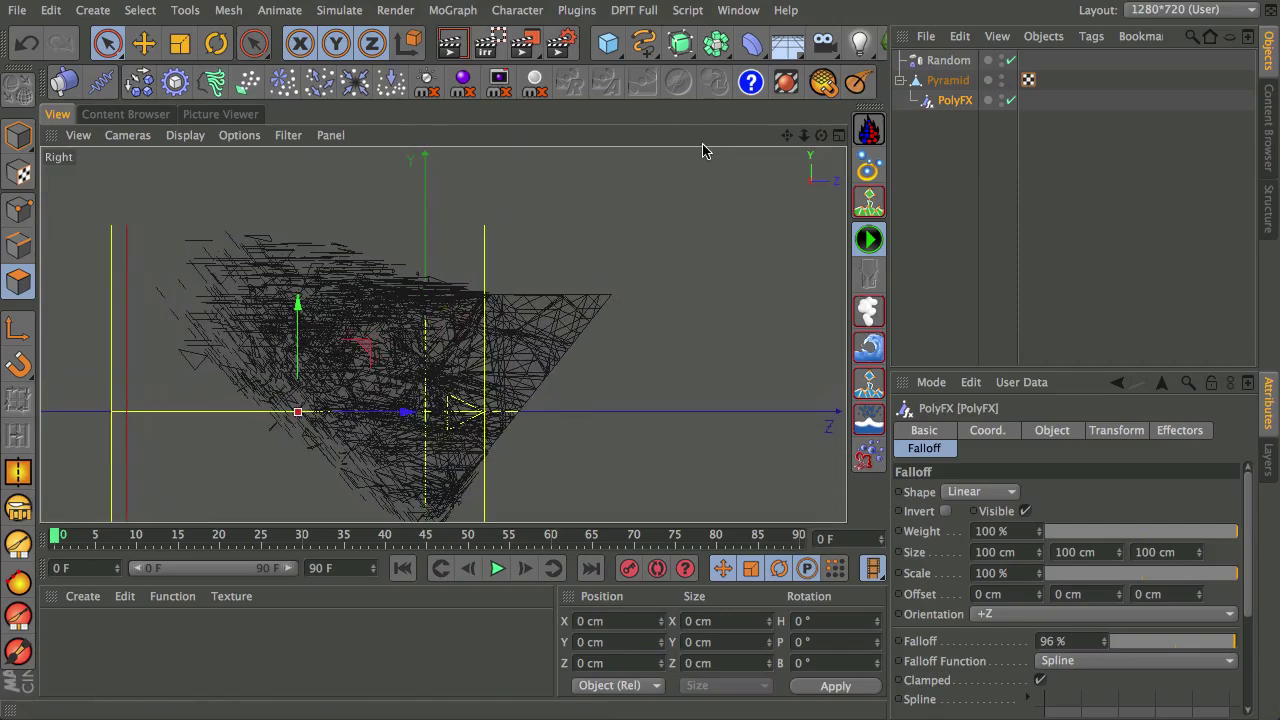
alt+middle_drag(671, 172, 576, 282)
scroll(572, 270, up, 1)
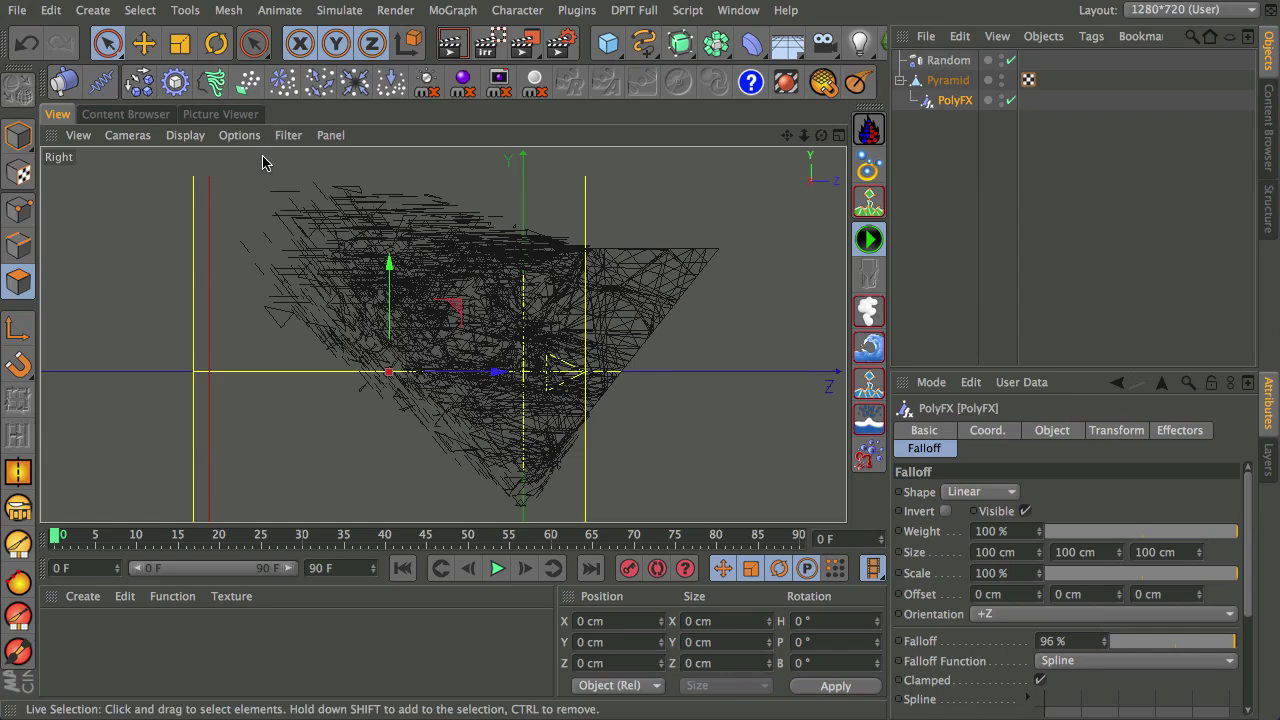
click(185, 135)
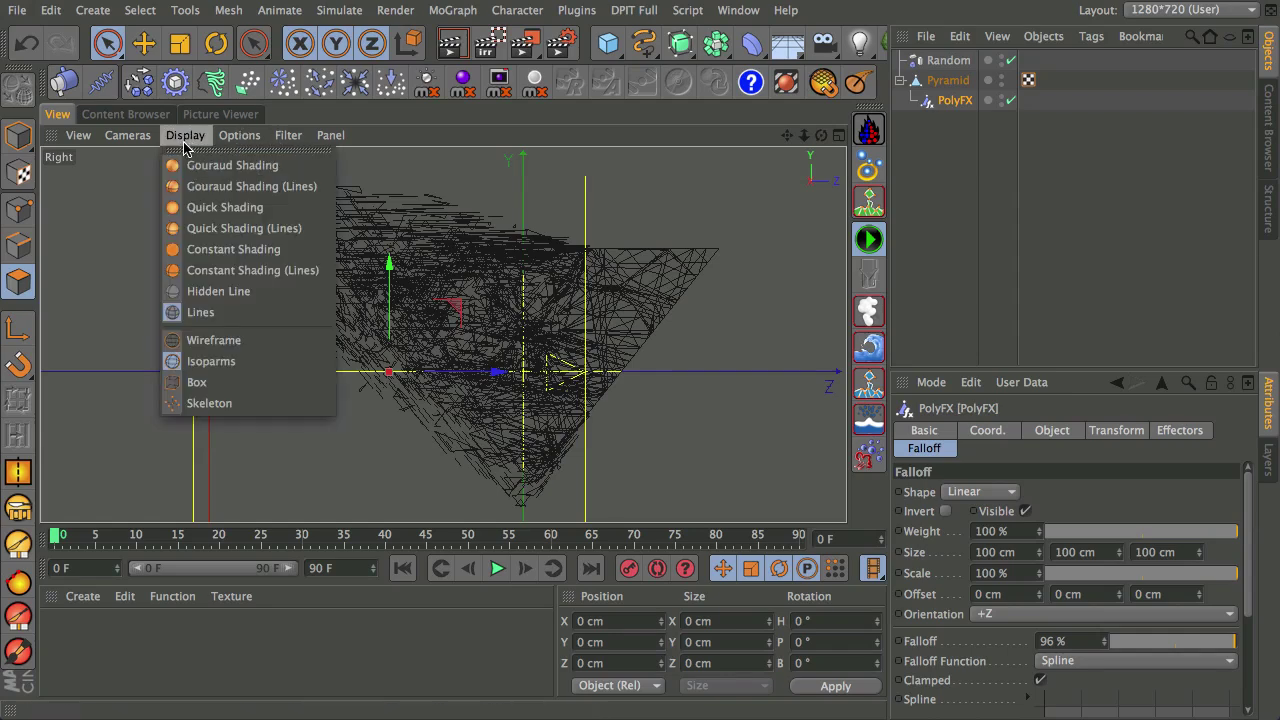
click(210, 228)
click(195, 140)
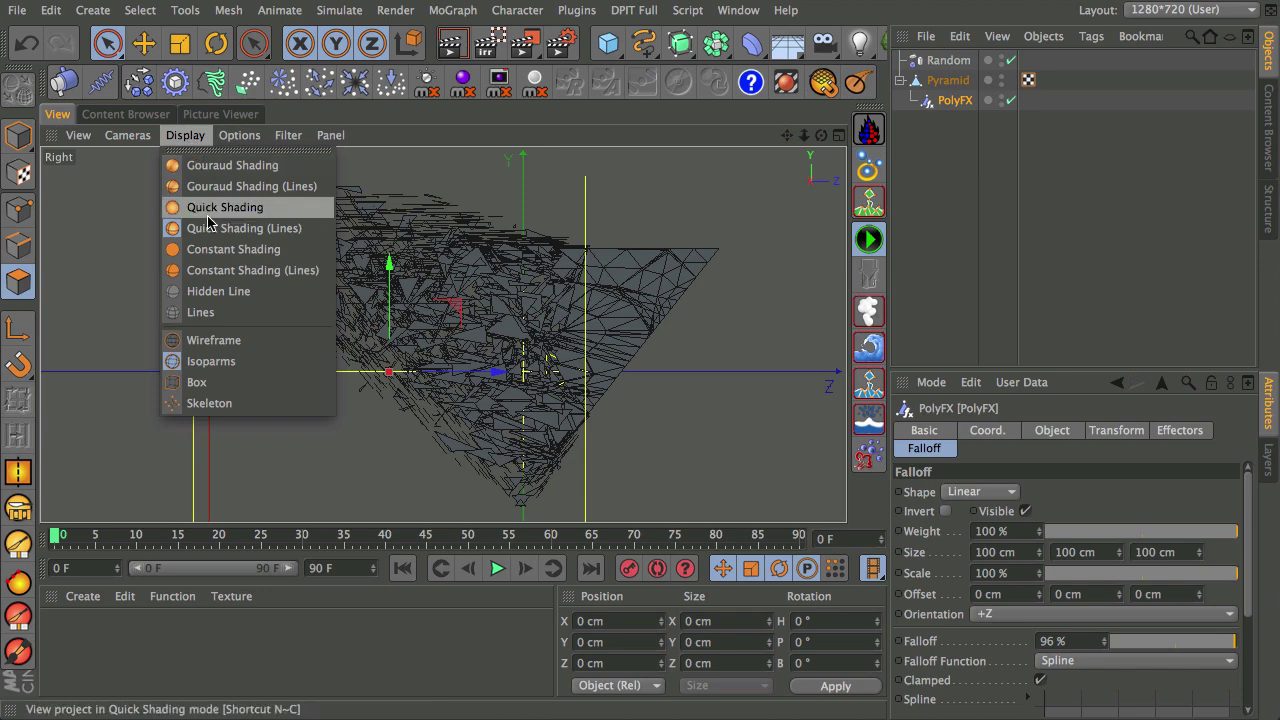
click(205, 207)
click(188, 135)
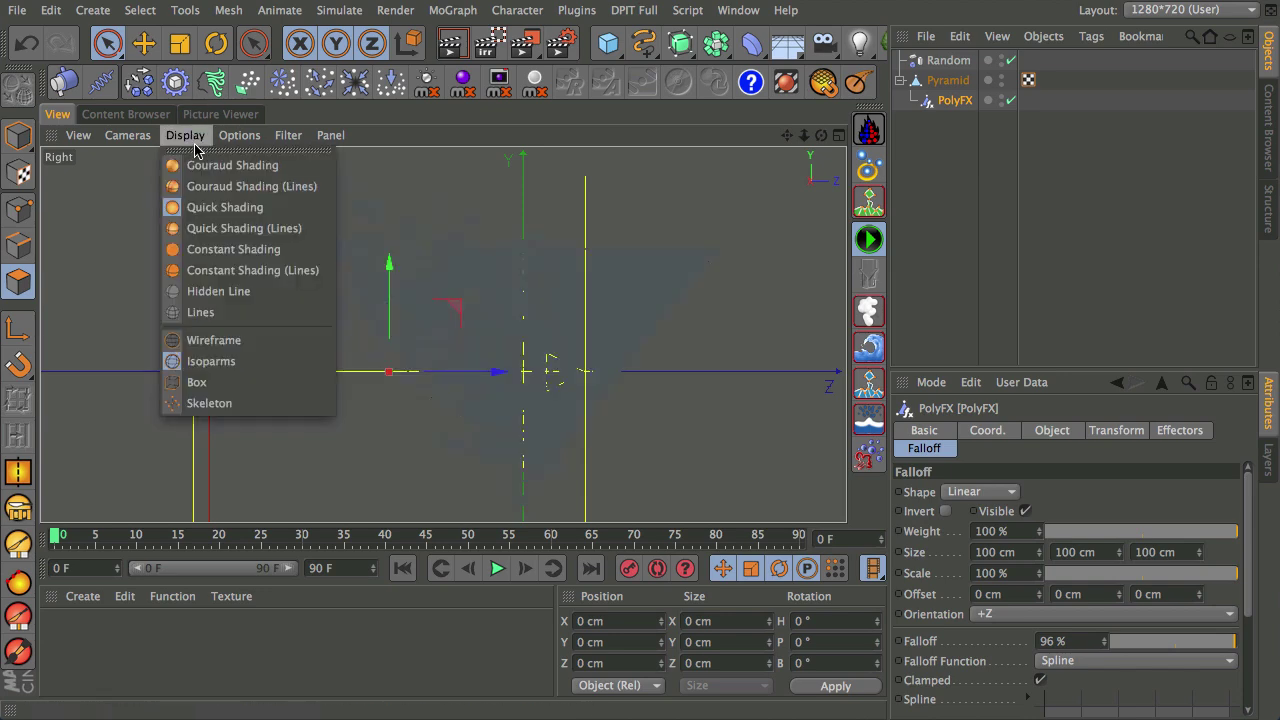
click(205, 246)
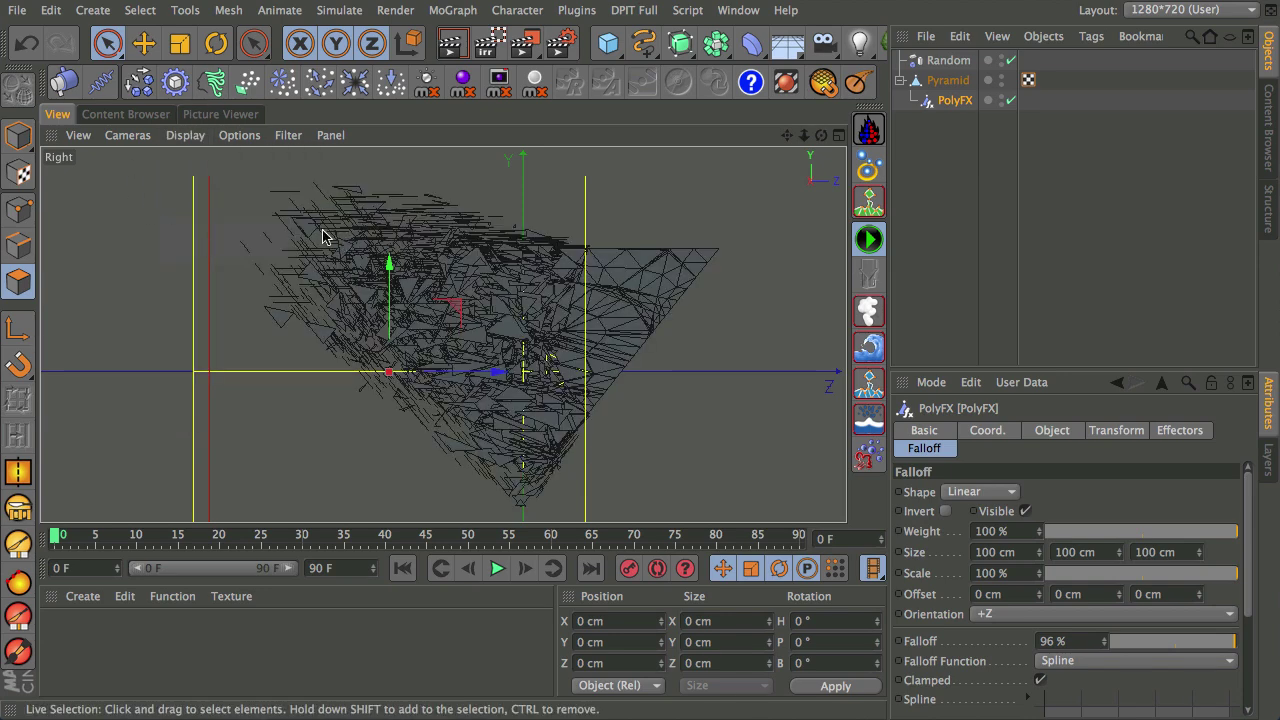
Recentre the pyramid and maximize the Perspective view
alt+right_drag(350, 302, 432, 335)
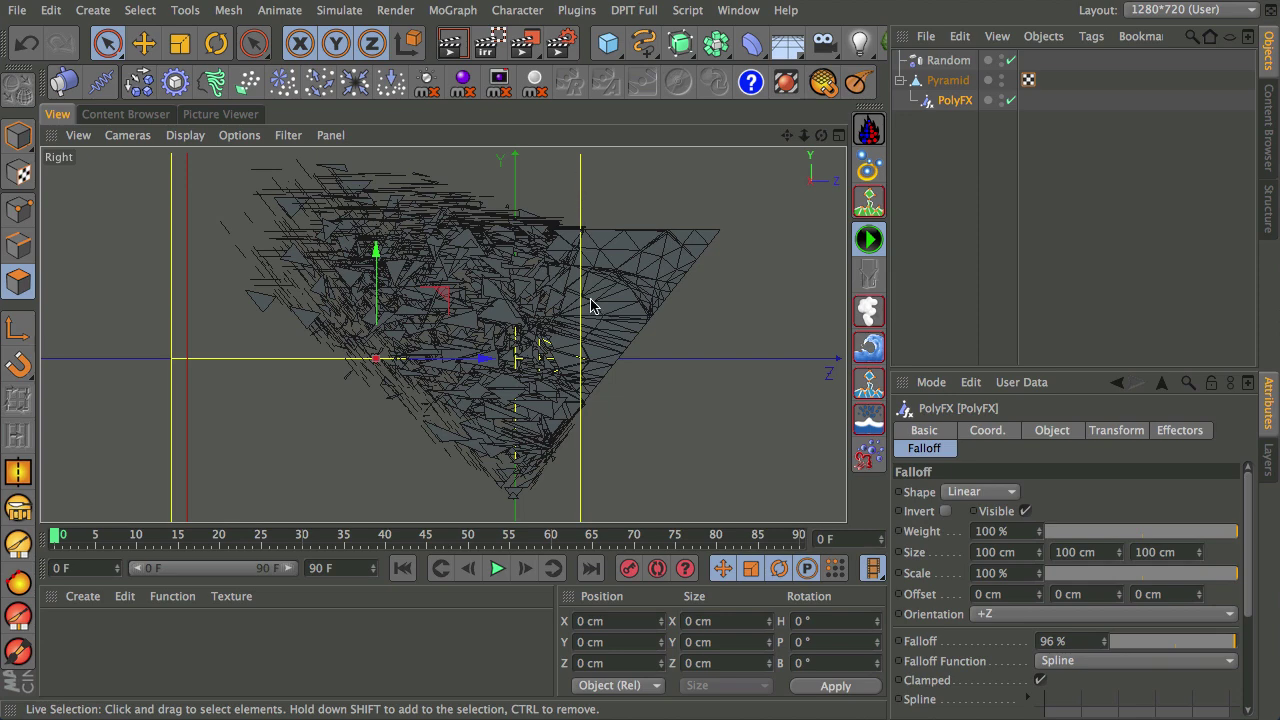
middle_click(636, 265)
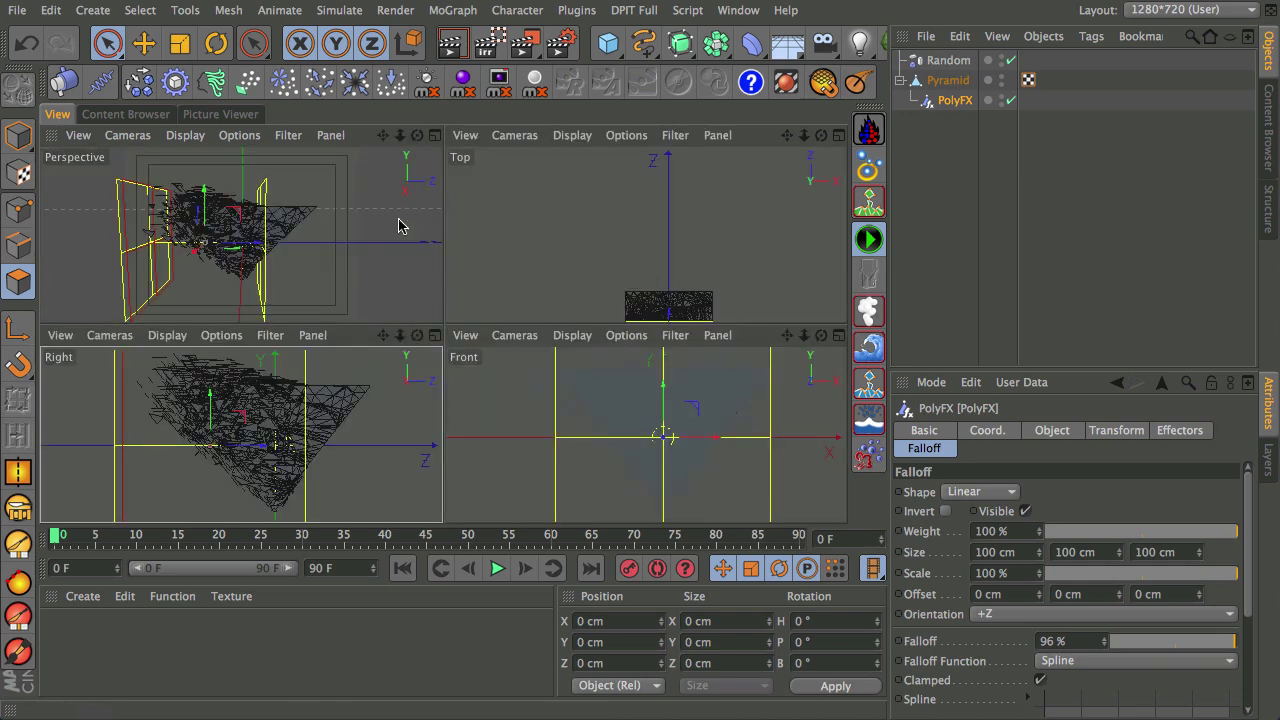
middle_click(394, 263)
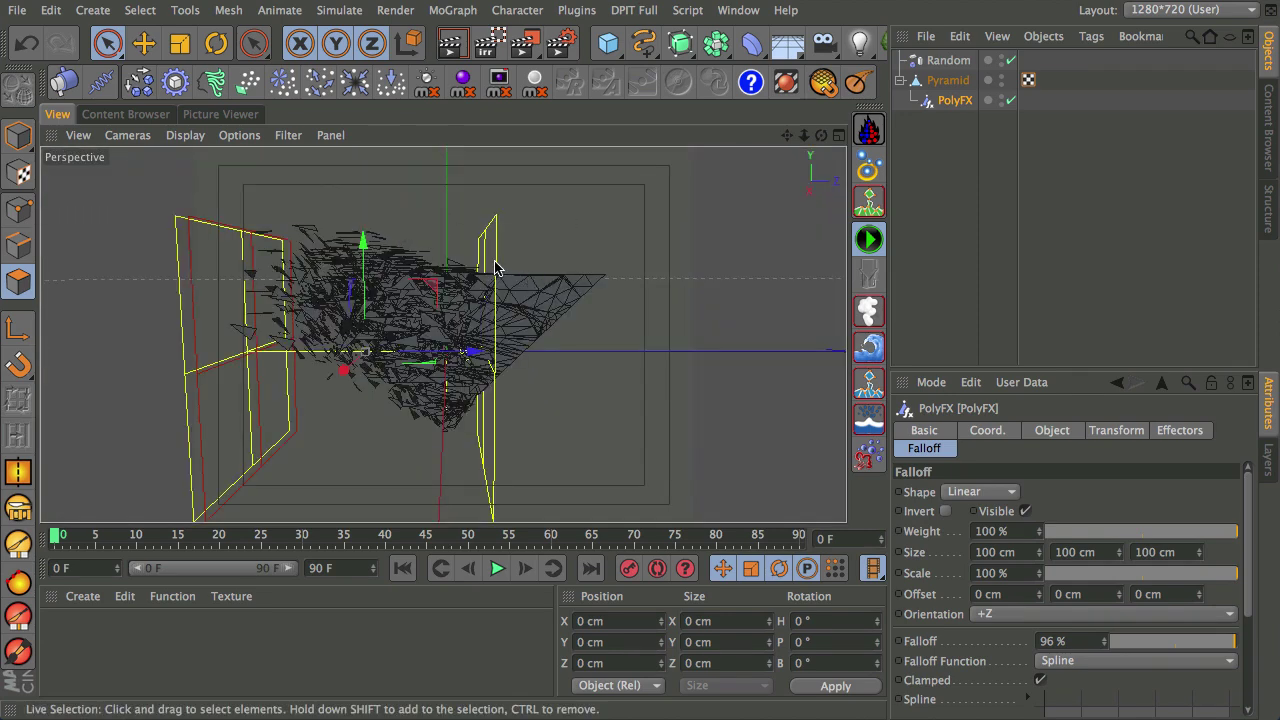
Adjust the PolyFX Falloff slider down and back up to settle at 71%
alt+drag(420, 295, 520, 300)
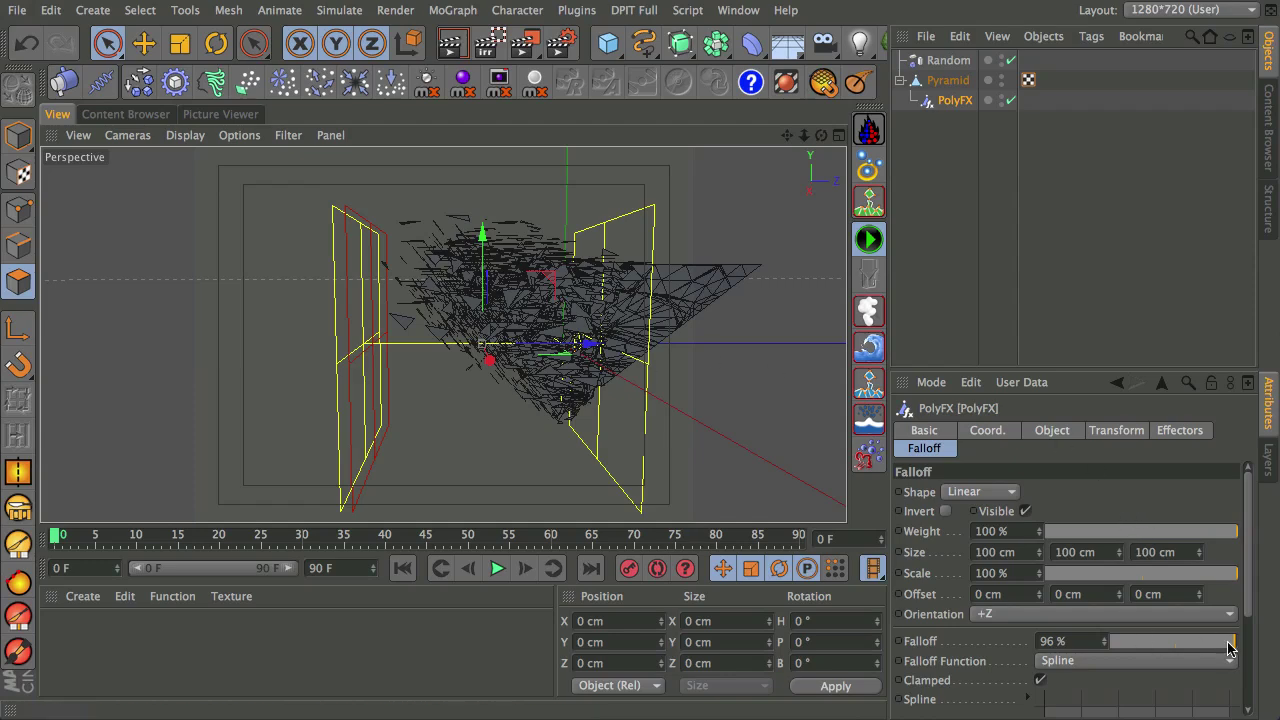
drag(1232, 645, 1096, 645)
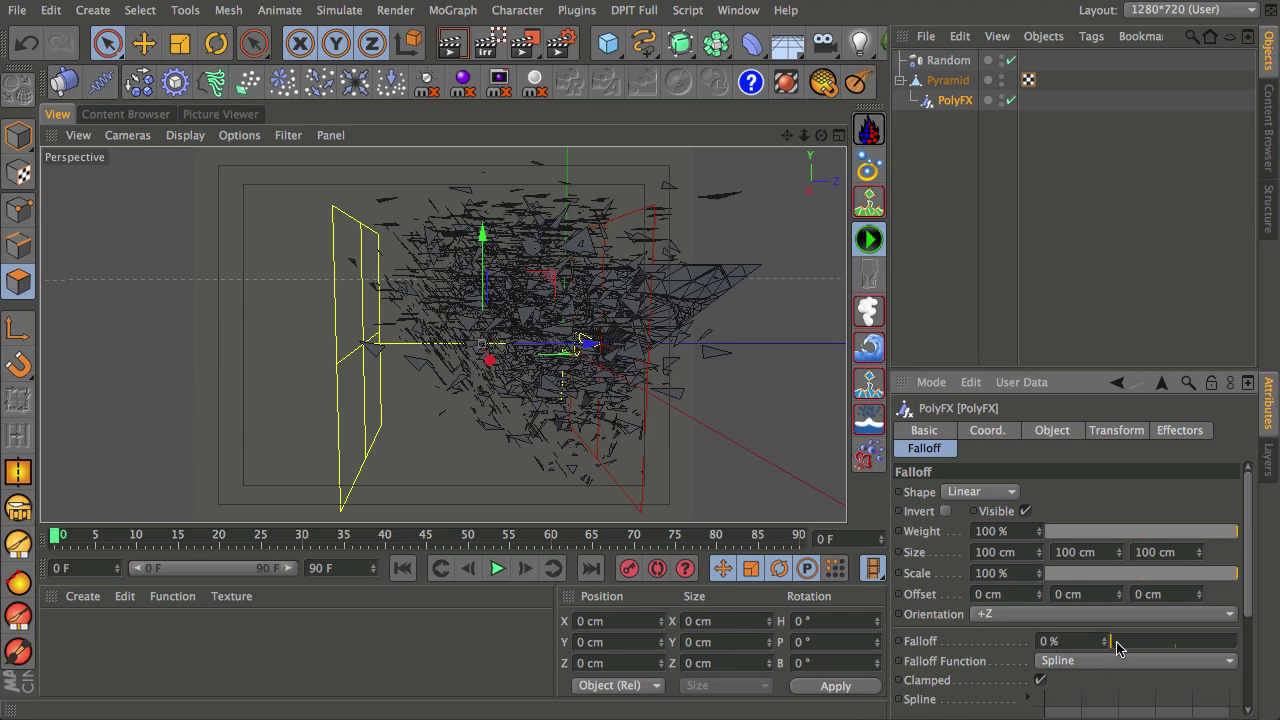
drag(1117, 648, 1205, 633)
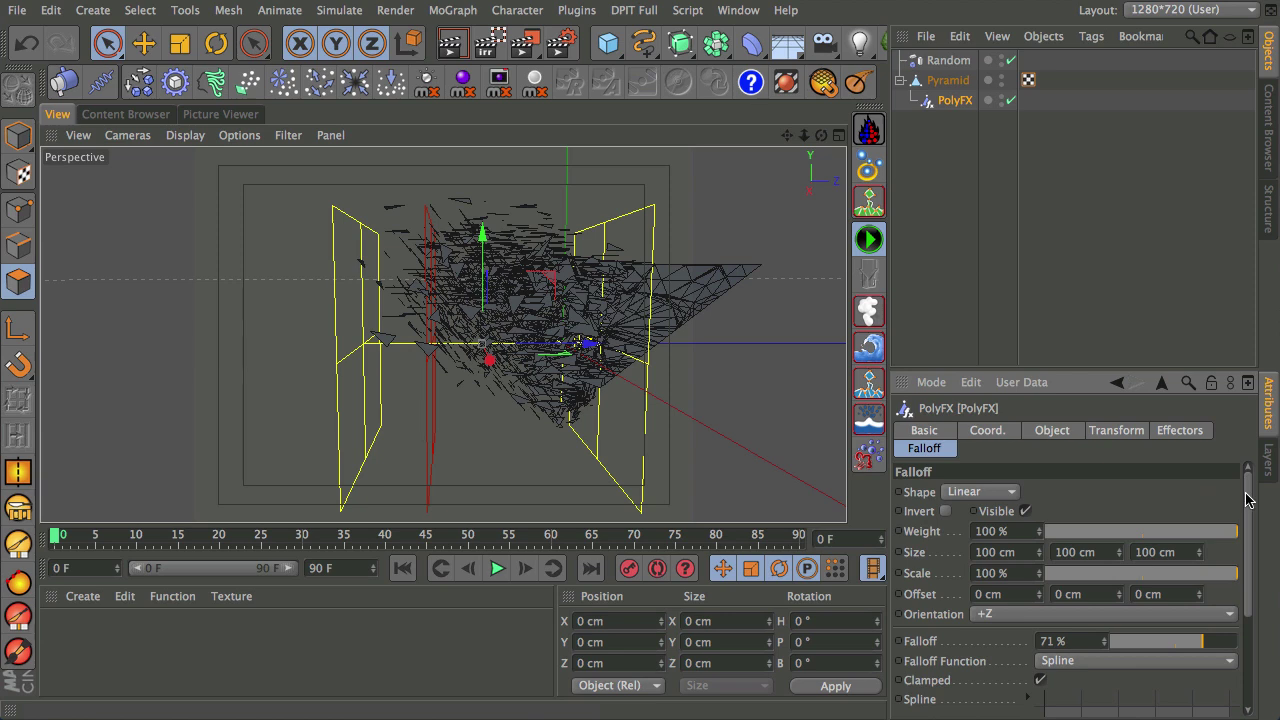
Set the PolyFX falloff orientation to +Y
drag(1247, 499, 1247, 503)
click(991, 611)
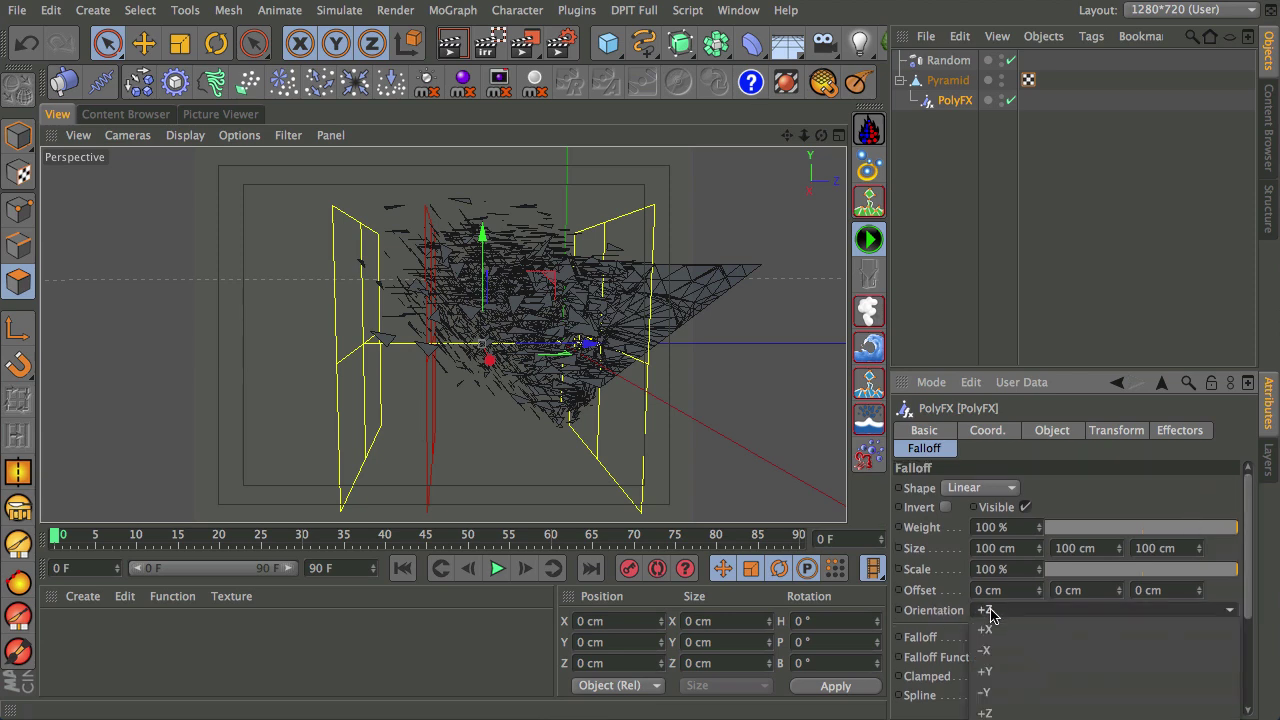
click(996, 672)
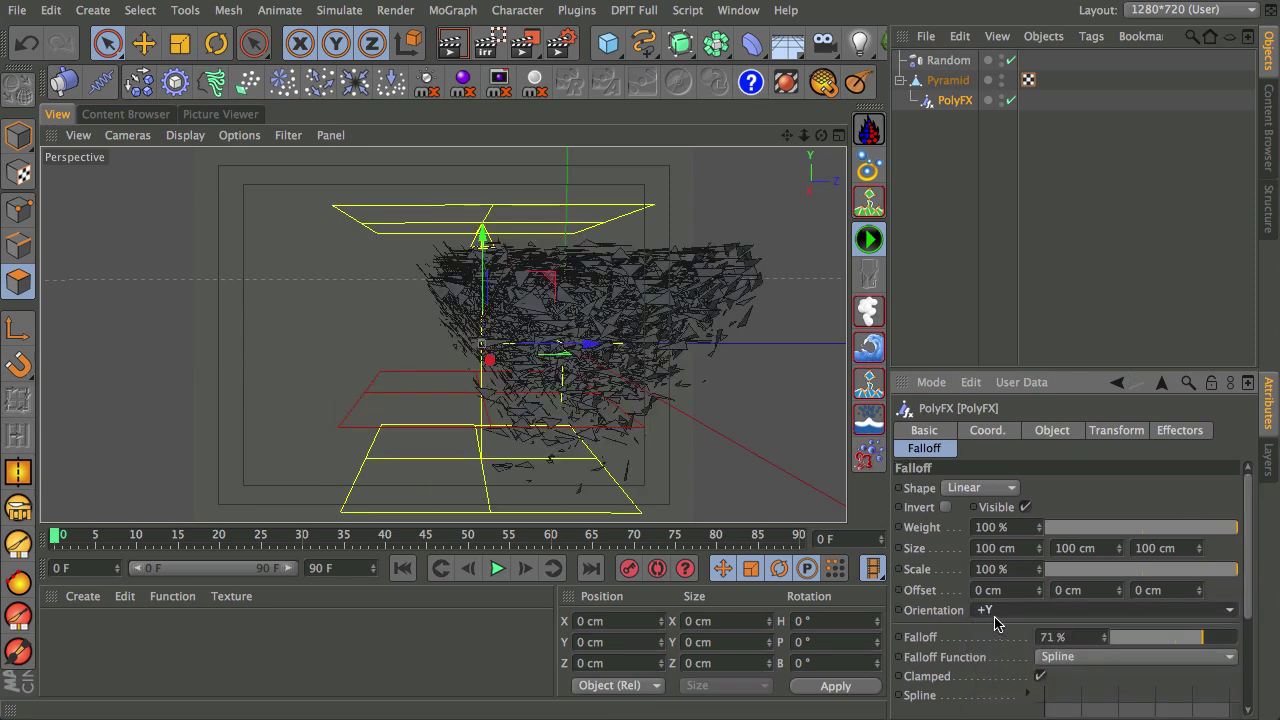
Place the falloff gizmo over the pyramid and slide it vertically in the Right view
middle_click(495, 255)
alt+middle_drag(622, 276, 656, 156)
drag(686, 195, 686, 165)
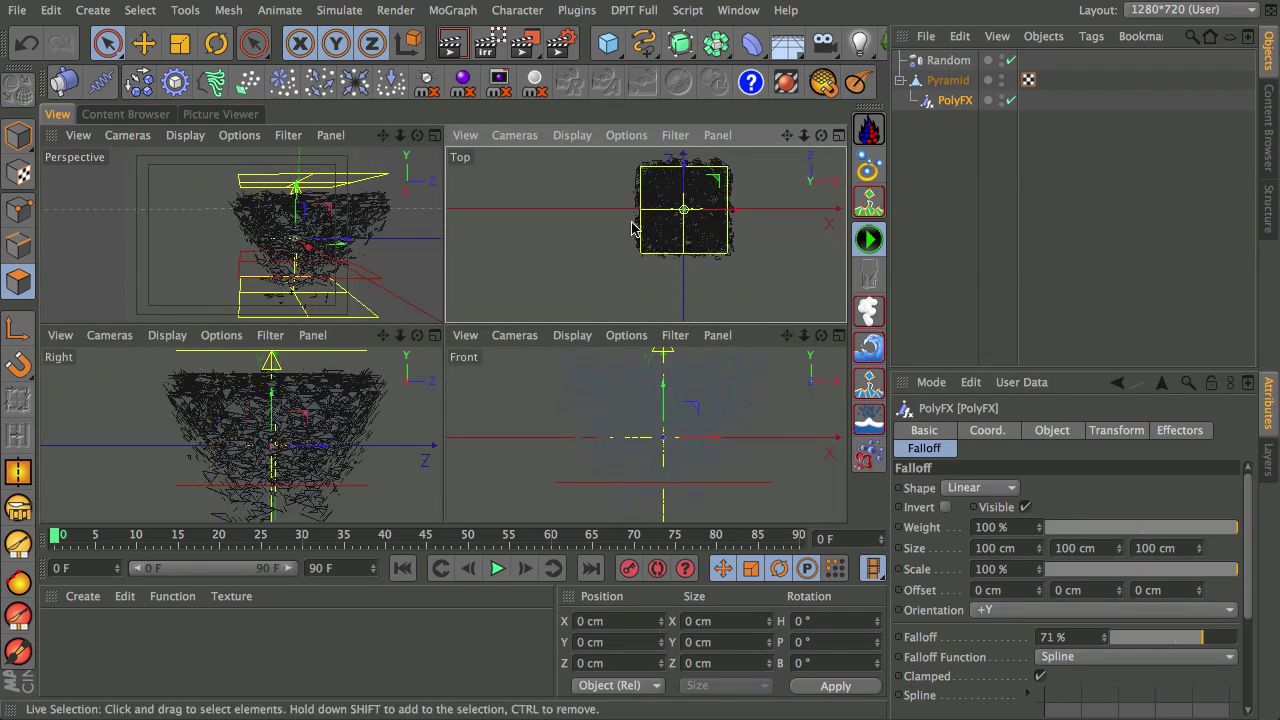
middle_click(303, 418)
scroll(594, 281, down, 5)
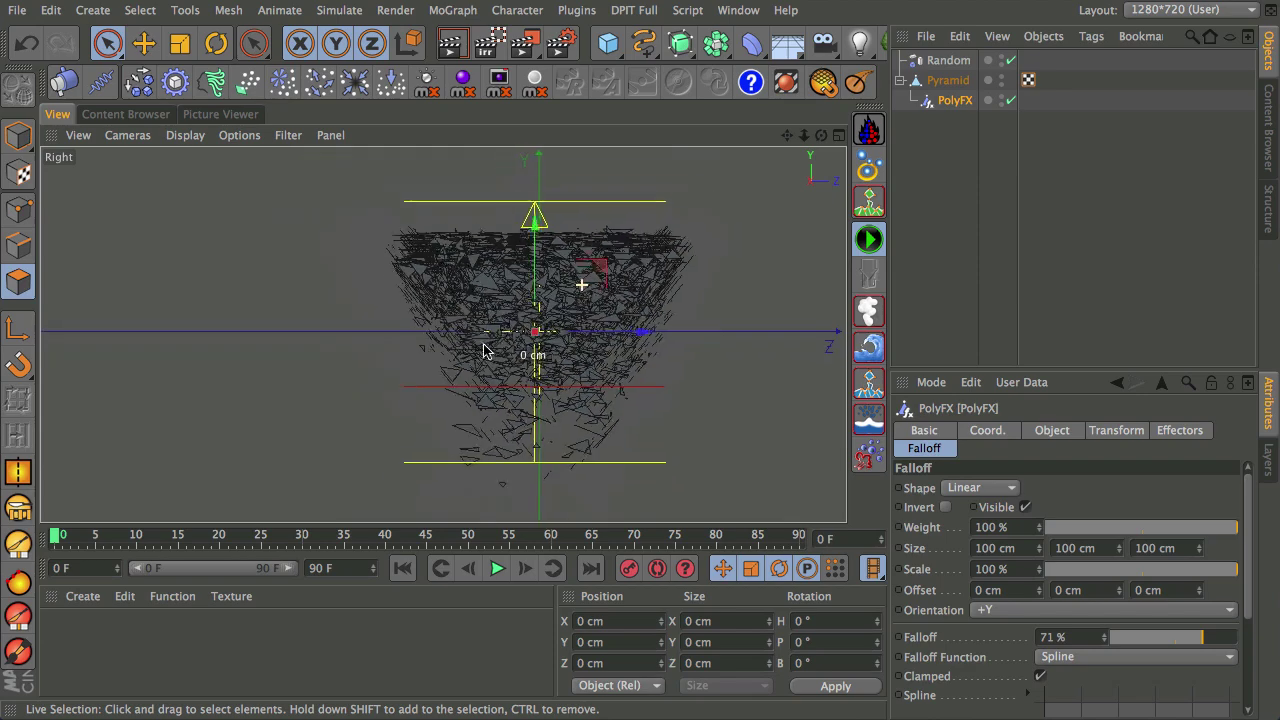
drag(484, 259, 528, 270)
scroll(427, 310, up, 3)
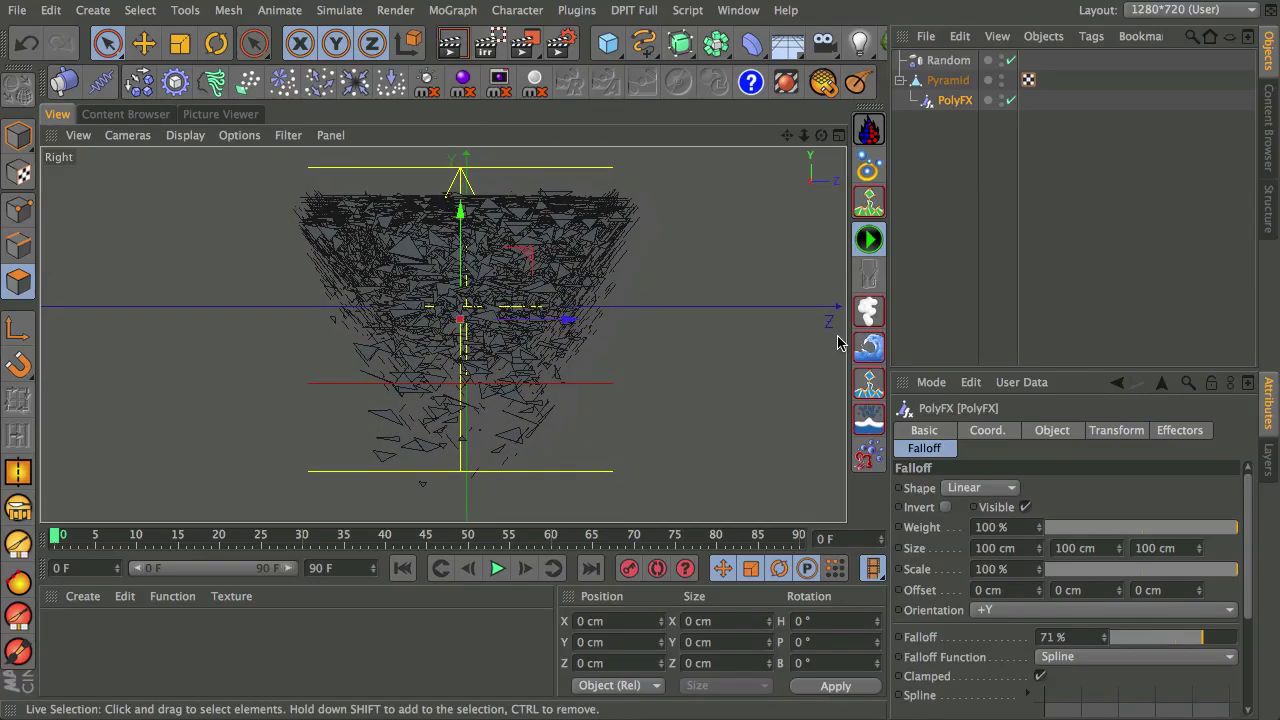
Nest Random under PolyFX in Pyramid and enable its random Rotation
click(948, 60)
drag(948, 60, 965, 110)
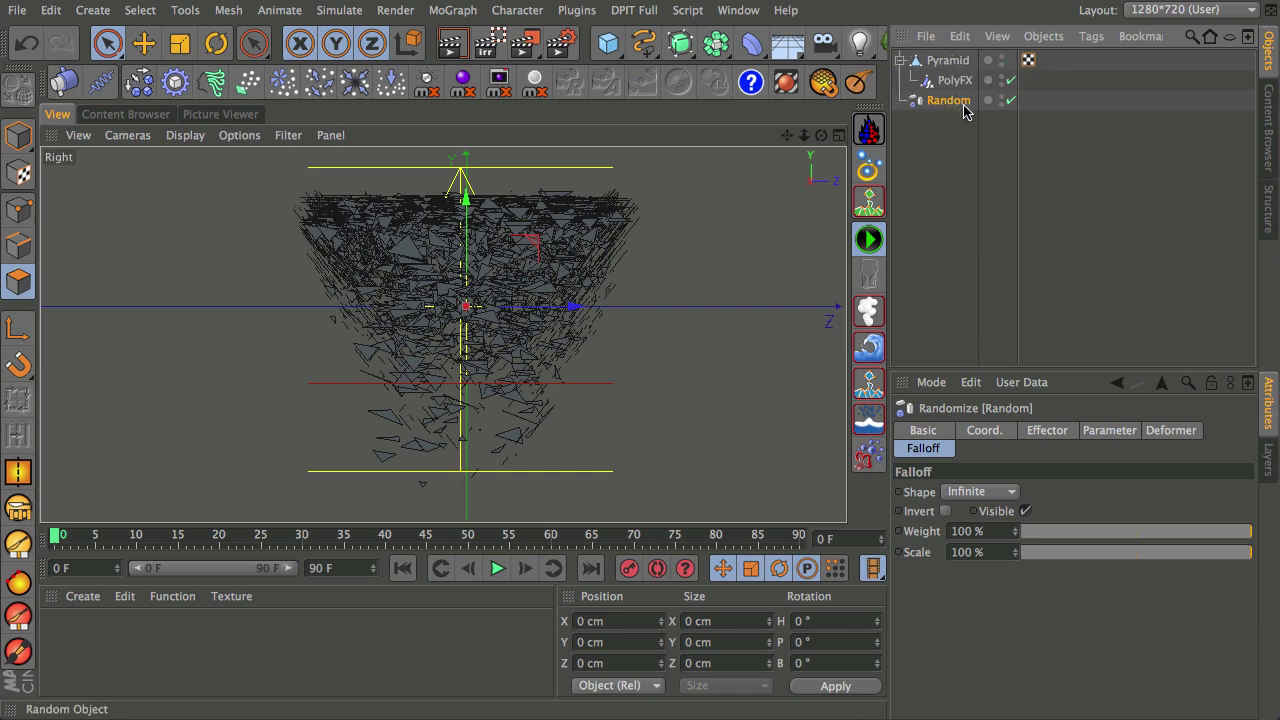
click(1063, 433)
click(1111, 432)
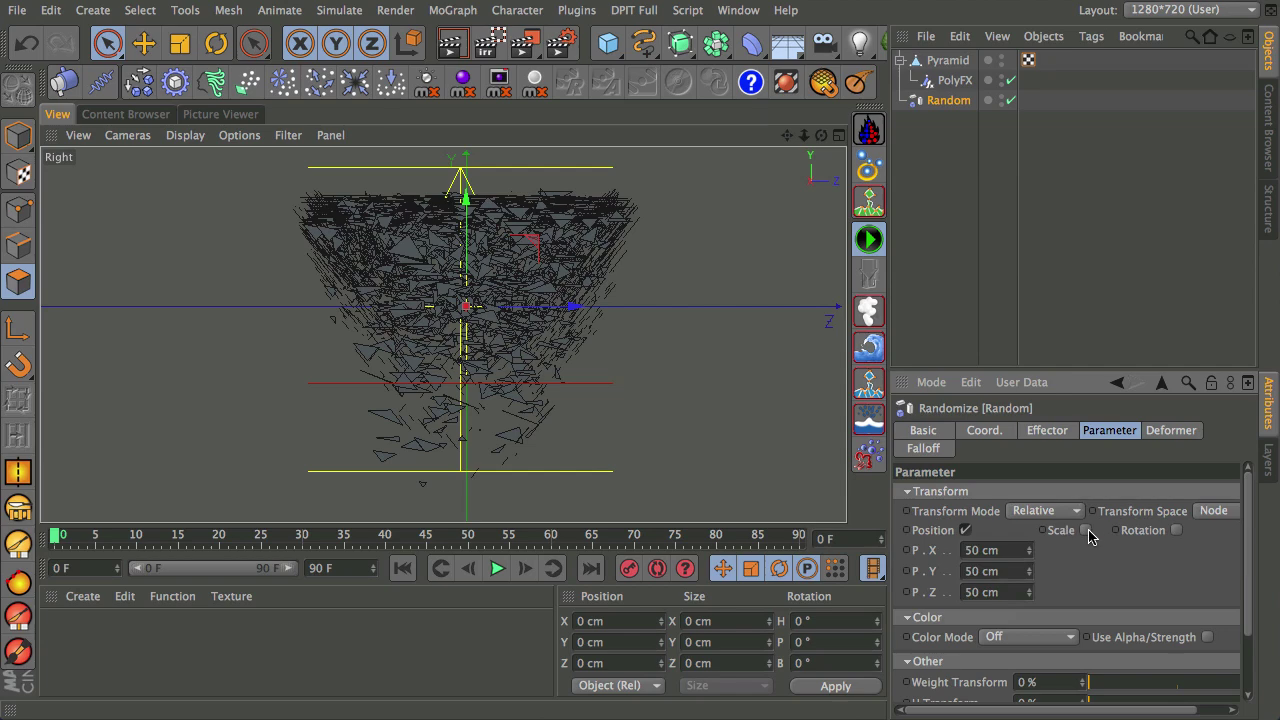
click(1176, 531)
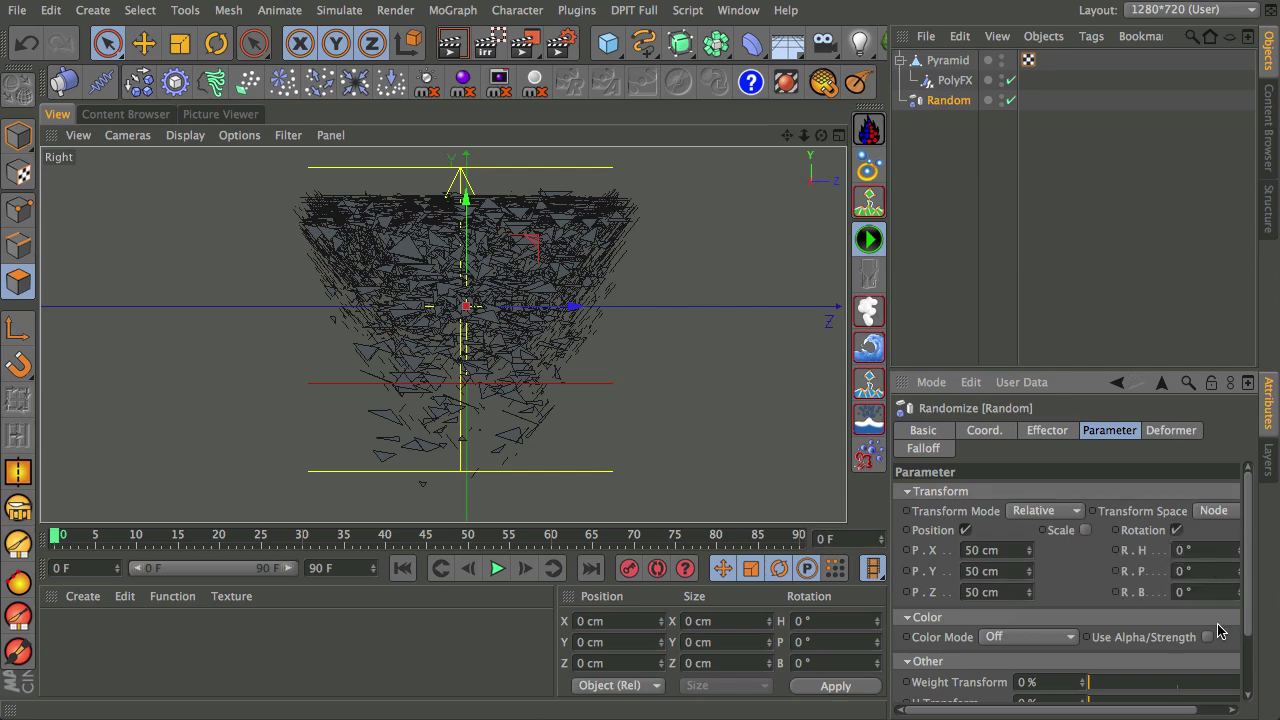
Set the random rotation to R.H 111°, R.P 152° and R.B 276°
drag(1185, 712, 1215, 710)
drag(1205, 554, 1222, 484)
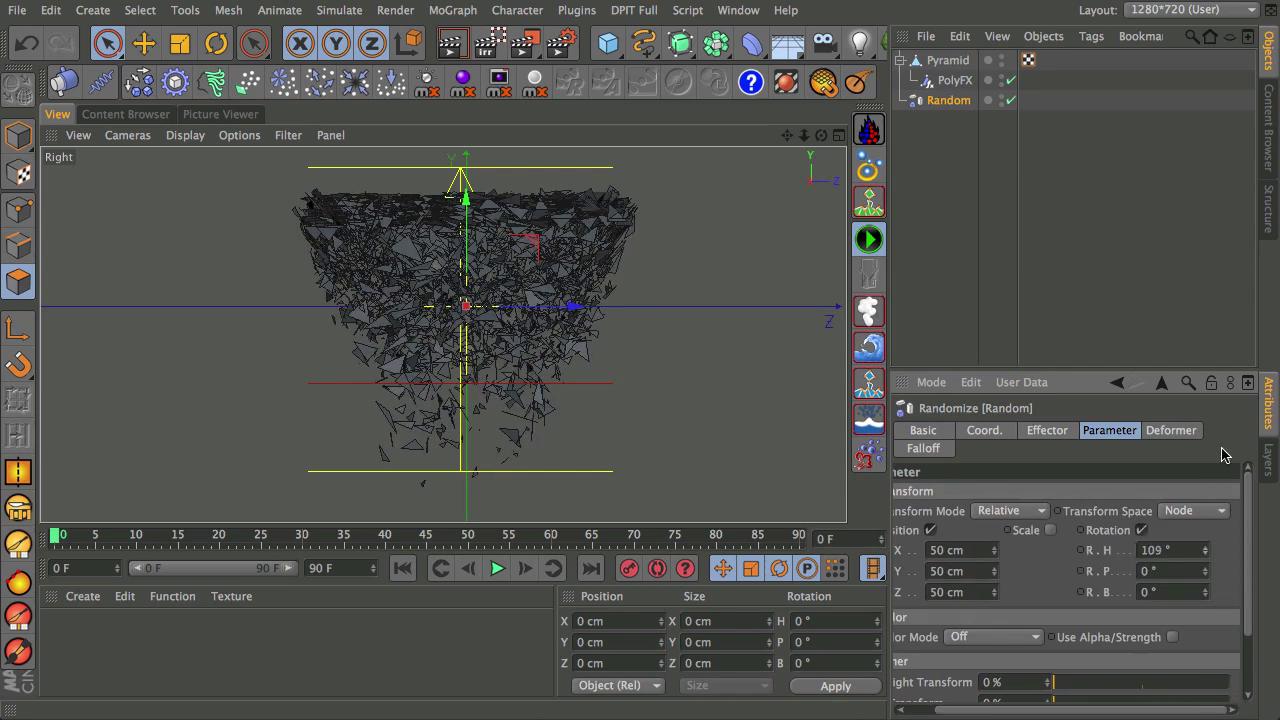
drag(1207, 576, 1206, 423)
drag(1206, 595, 1218, 321)
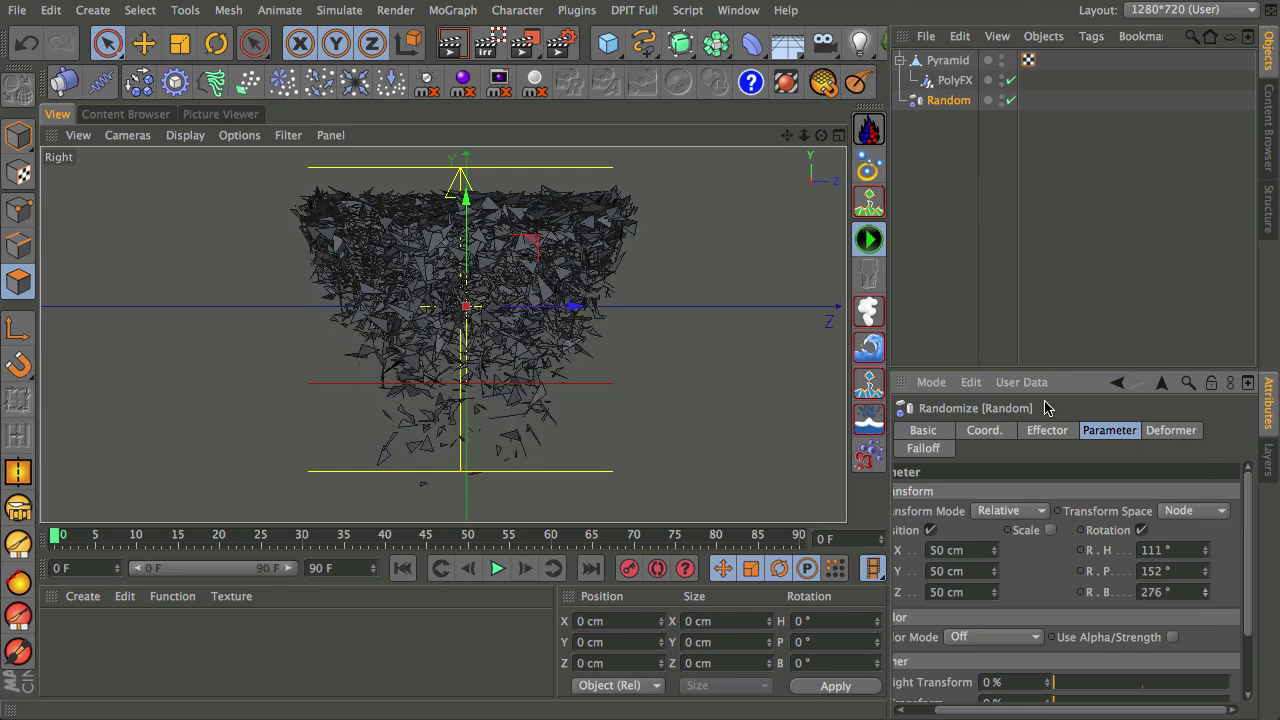
Set the PolyFX shard scale S.X, S.Y and S.Z to 0 and lower the falloff along Y
click(955, 80)
click(1117, 430)
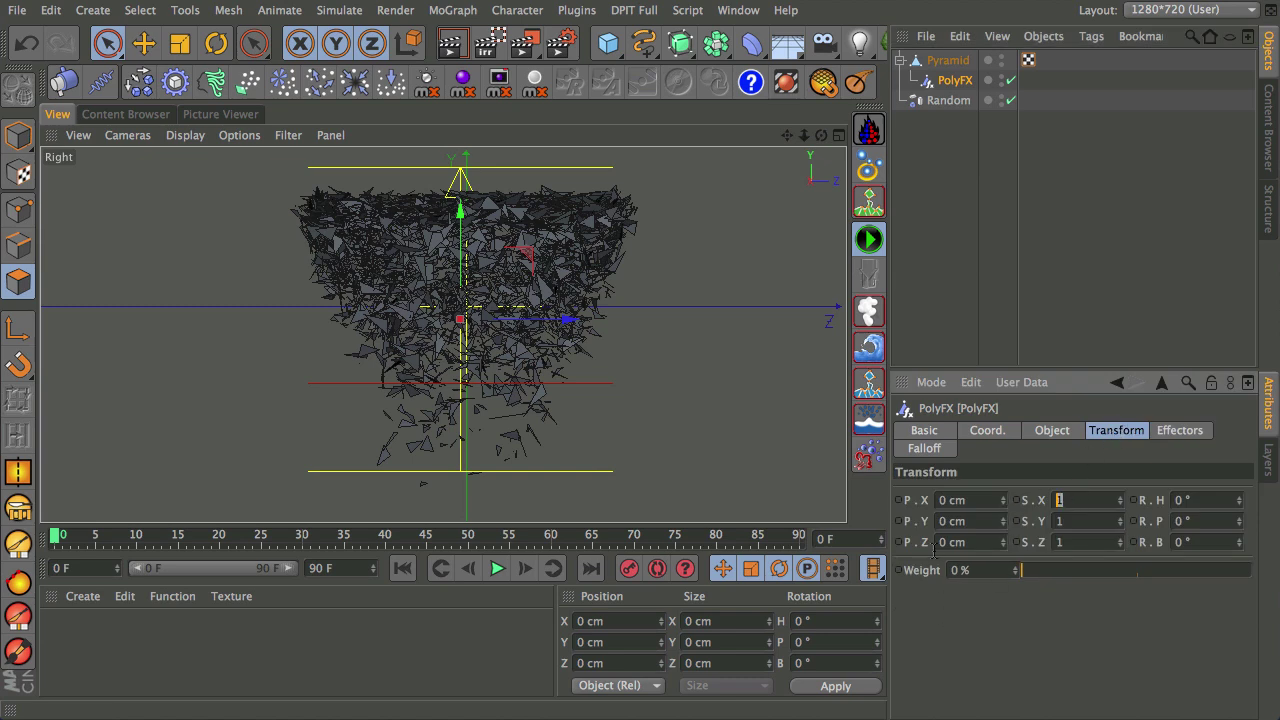
key(Tab)
key(Tab)
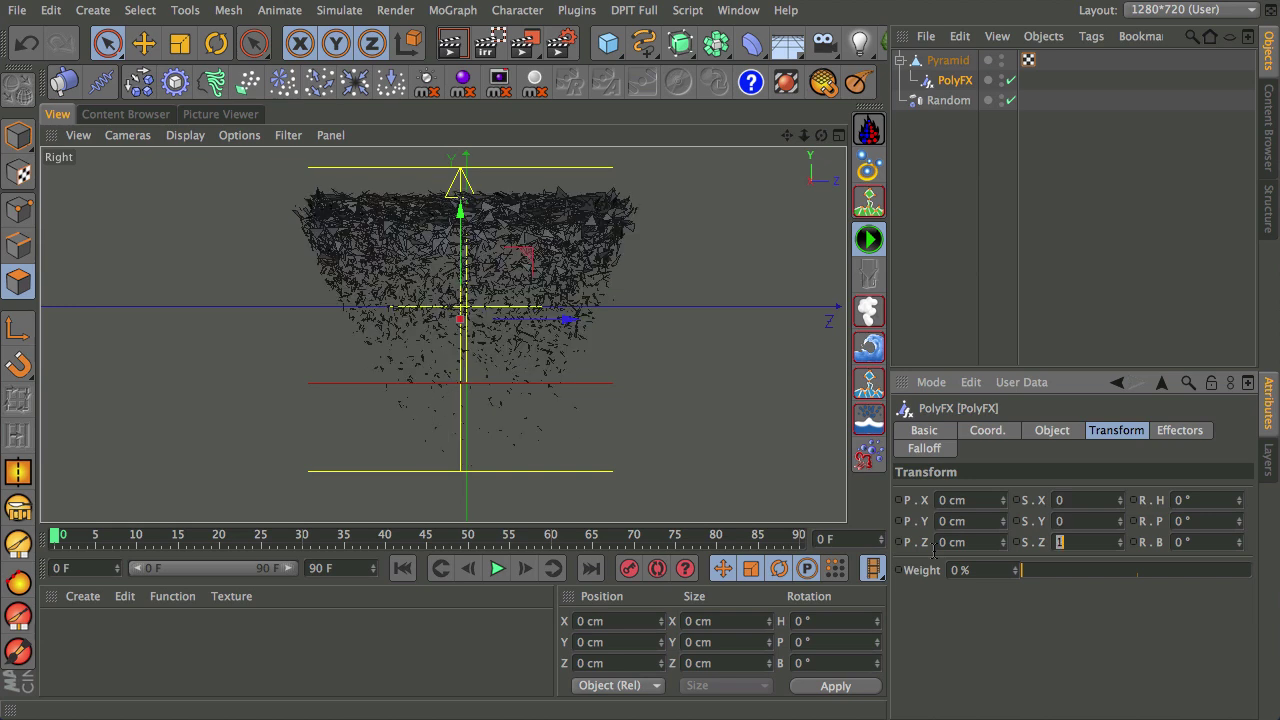
text(0)
key(Tab)
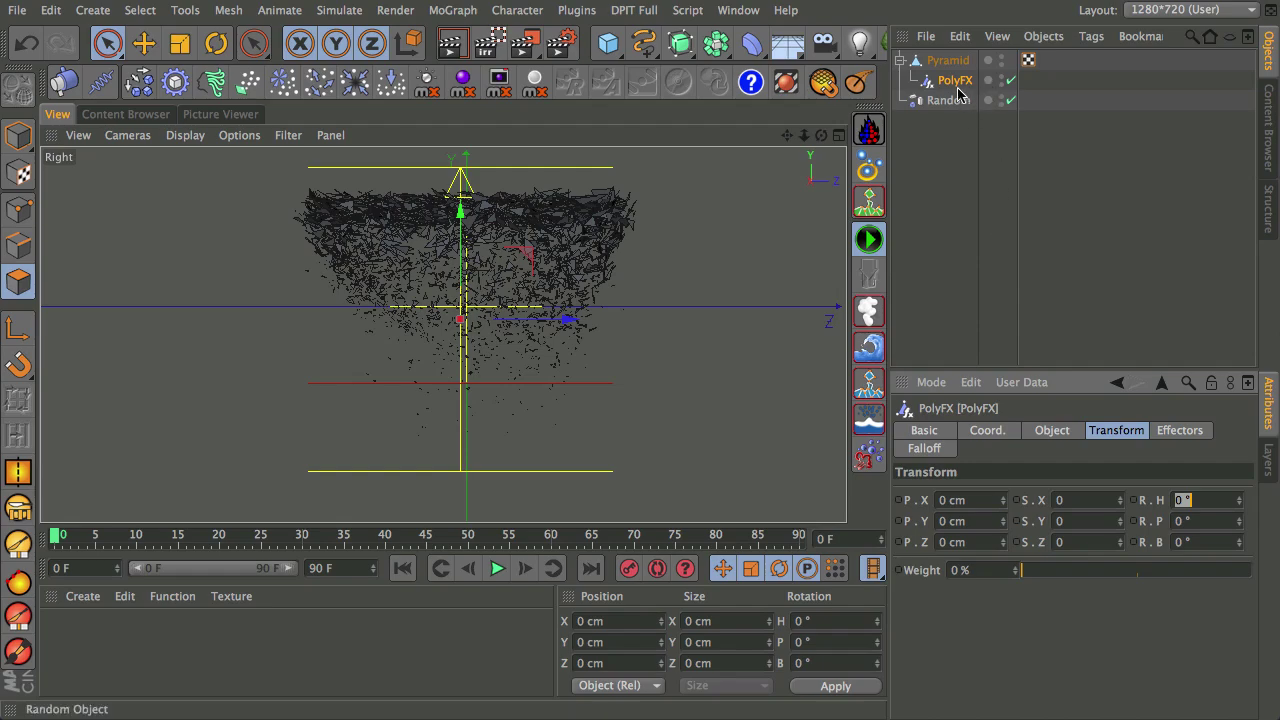
drag(460, 208, 462, 288)
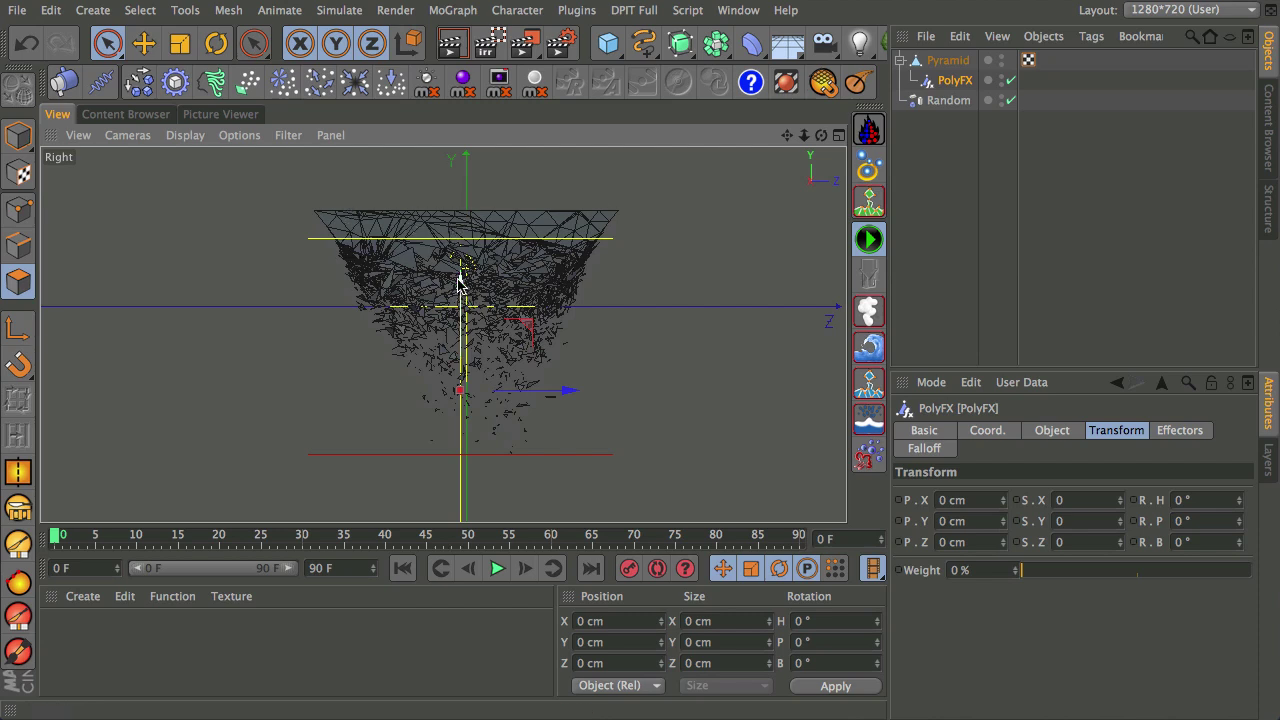
Lower the falloff further and frame it with O to see pyramid and falloff together
drag(458, 283, 458, 482)
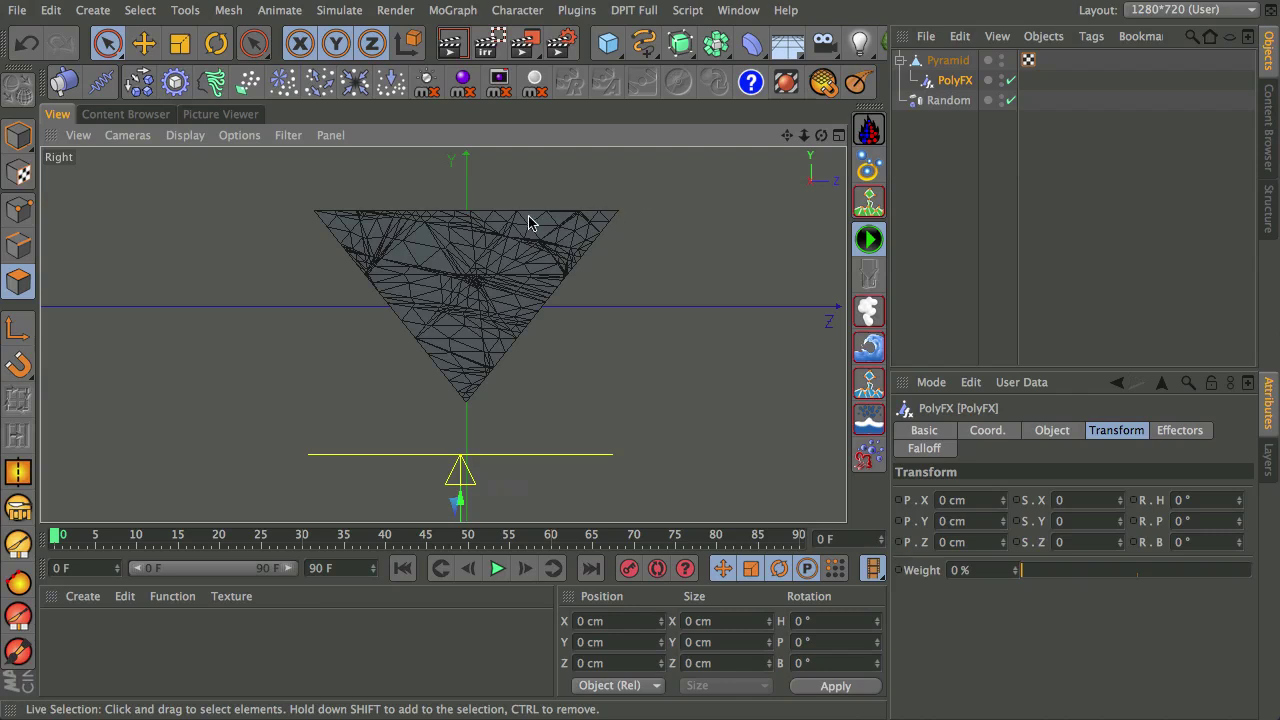
key(o)
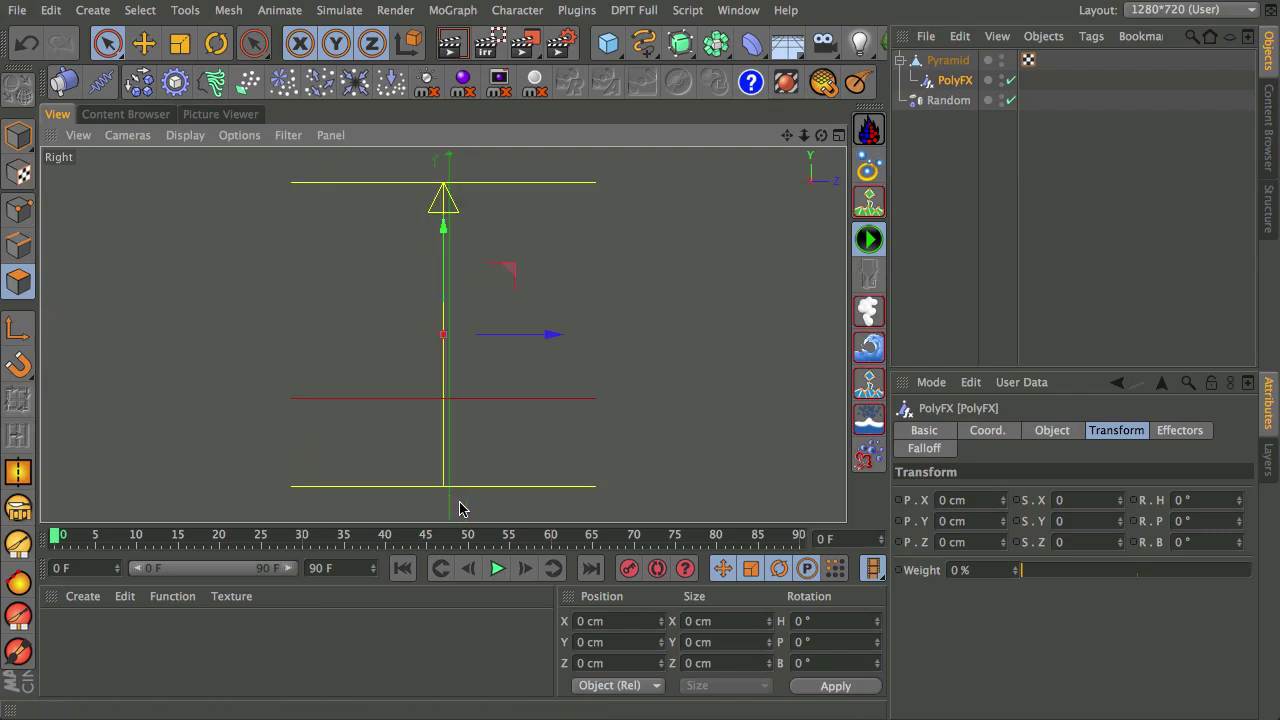
drag(804, 136, 600, 276)
scroll(406, 456, down, 2)
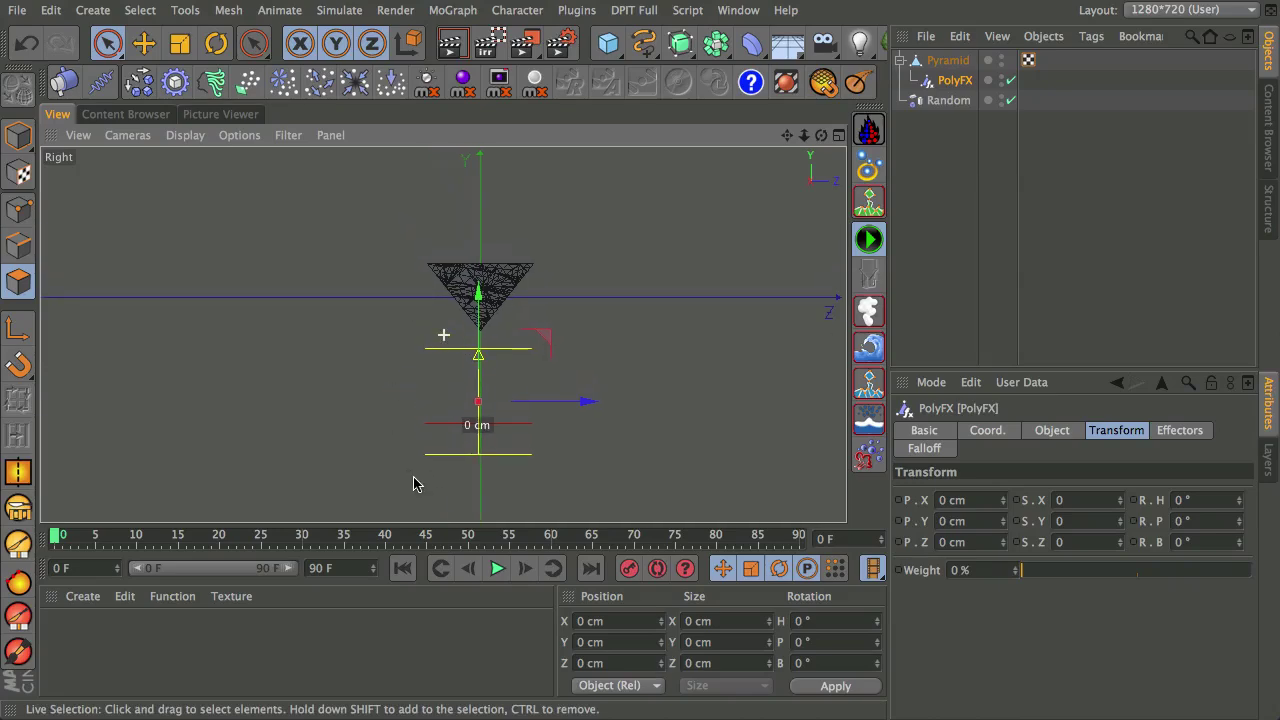
scroll(432, 370, up, 5)
Enlarge the falloff upward and reposition it along Y over the pyramid
drag(523, 343, 523, 214)
alt+middle_drag(520, 267, 440, 352)
drag(446, 294, 490, 85)
alt+middle_drag(478, 276, 478, 346)
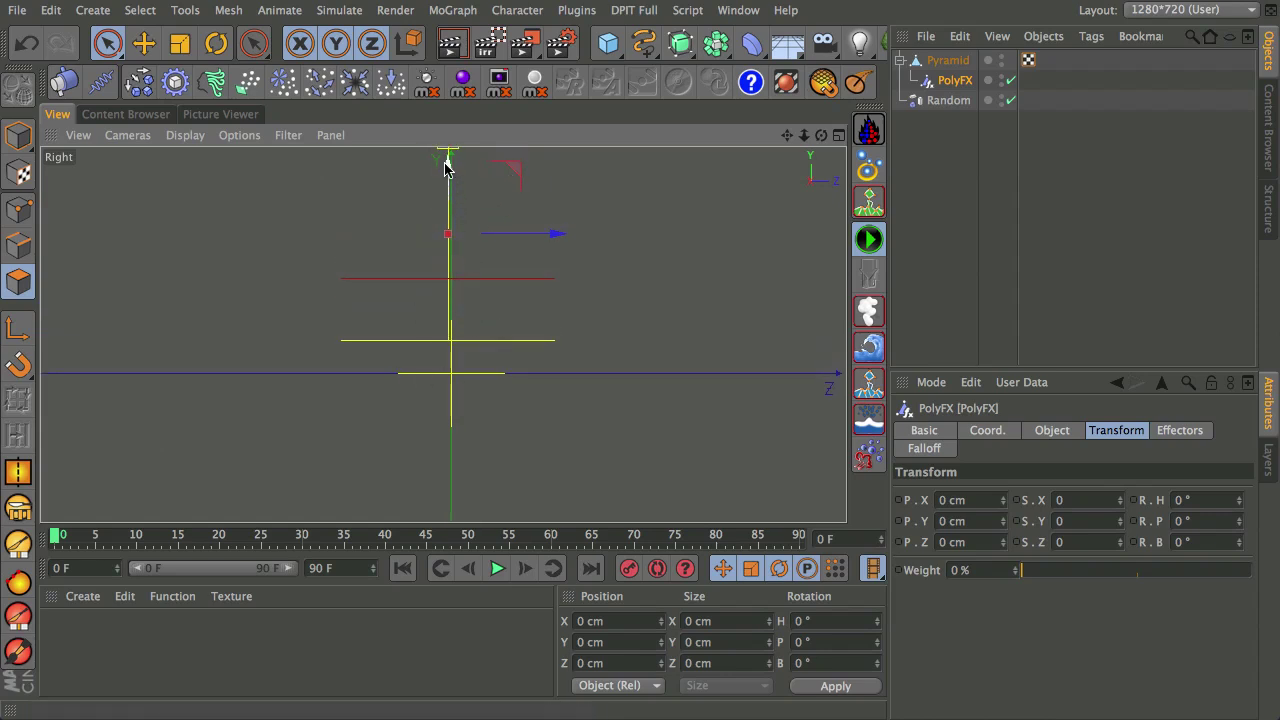
drag(446, 168, 456, 297)
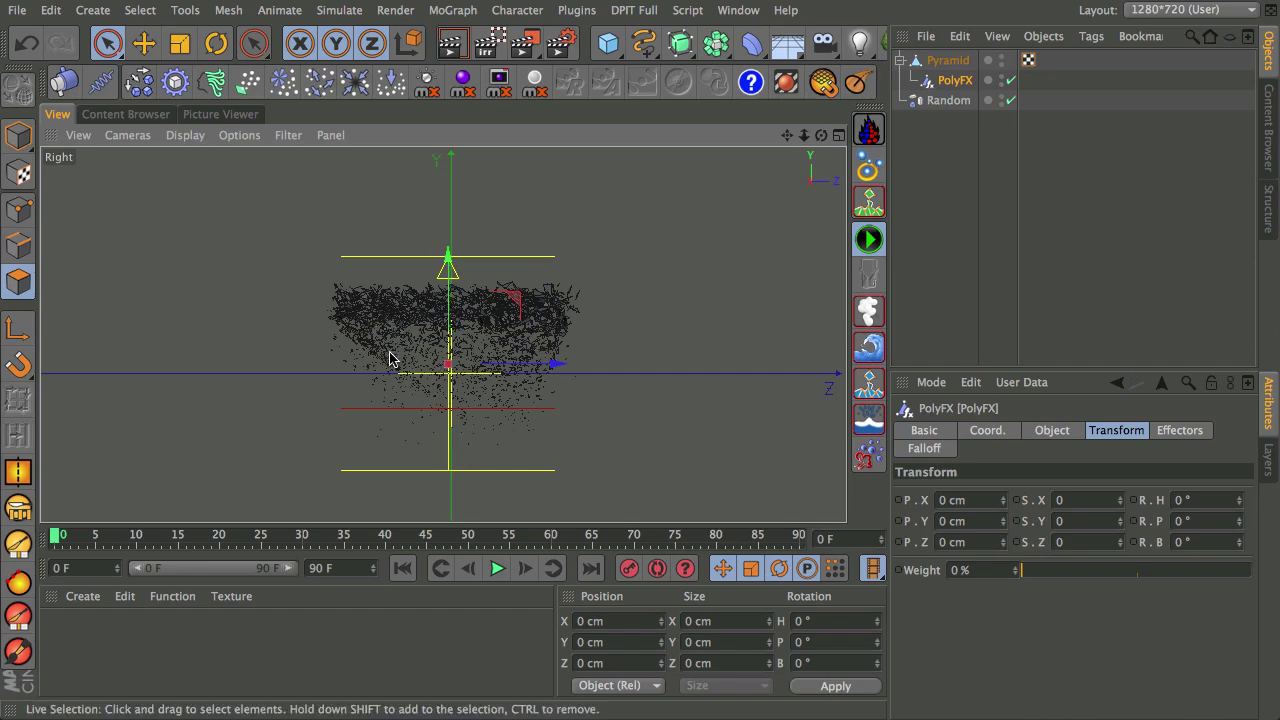
drag(447, 264, 489, 220)
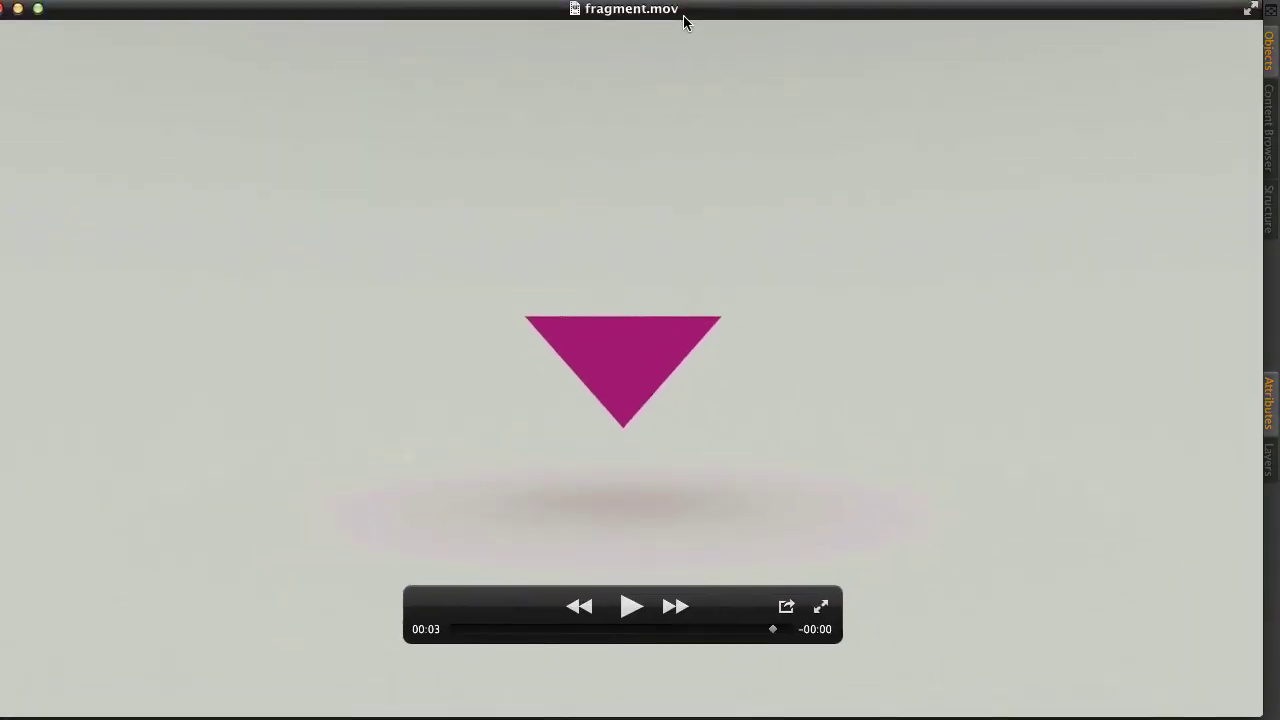
Play the rendered fragment.mov preview showing the magenta-to-green shard transition
click(630, 608)
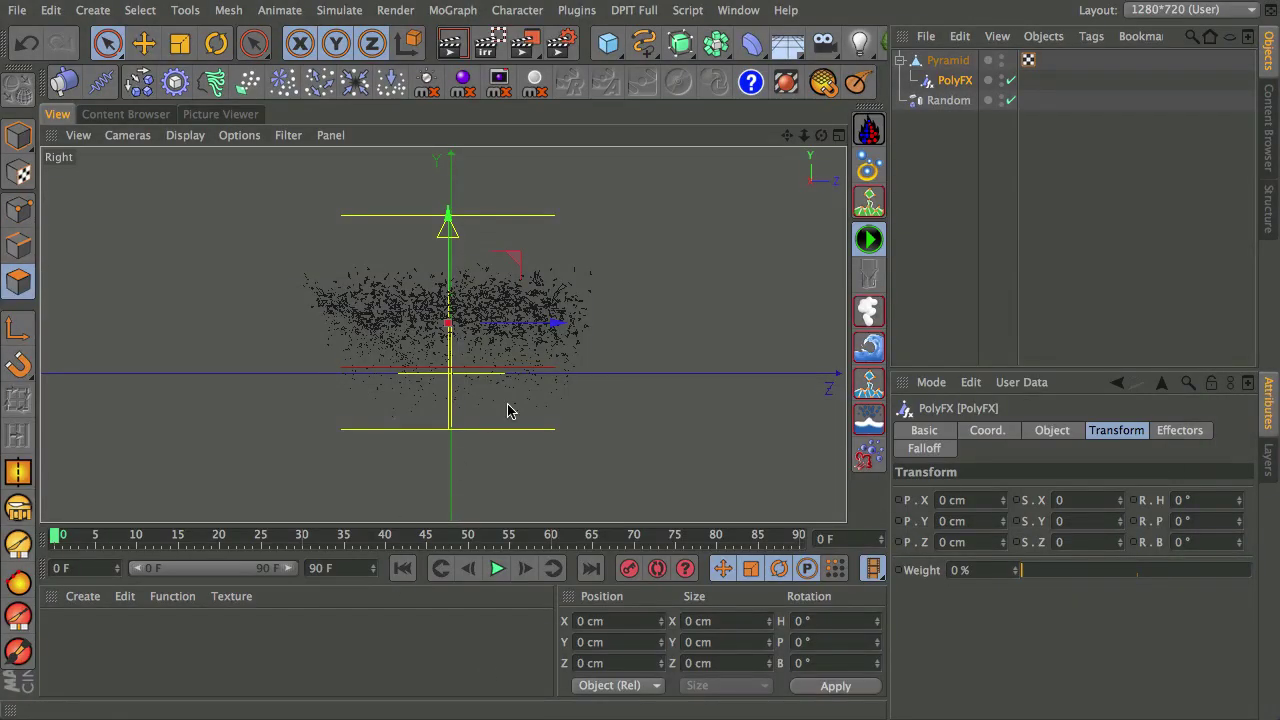
Move the falloff up the pyramid's height, then at frame 50 enlarge it until the pyramid fully reforms
drag(447, 227, 497, 127)
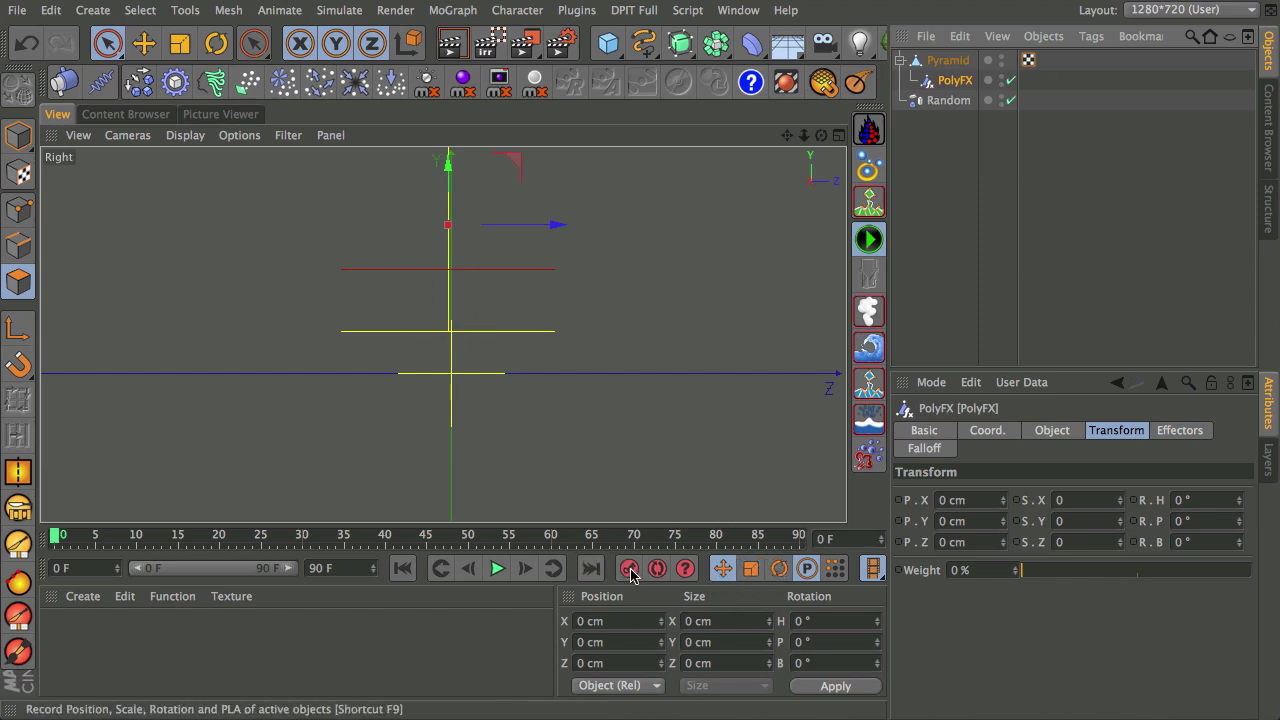
click(470, 540)
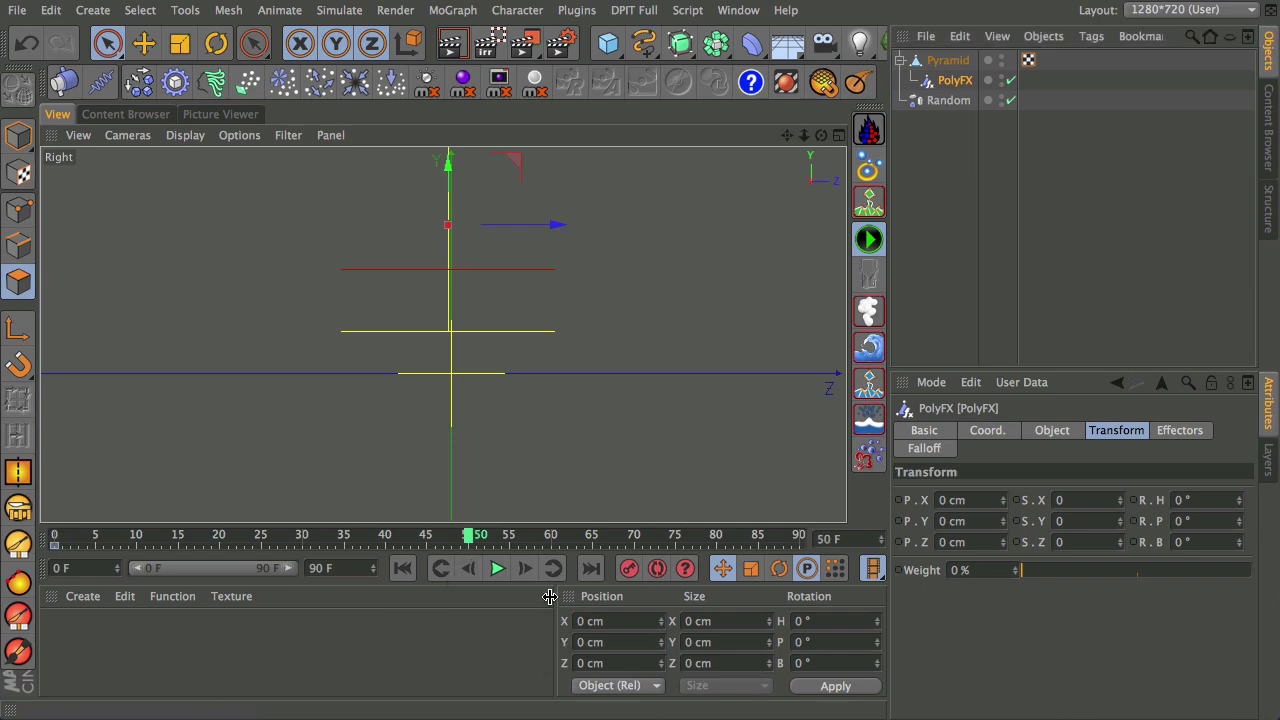
drag(449, 163, 441, 518)
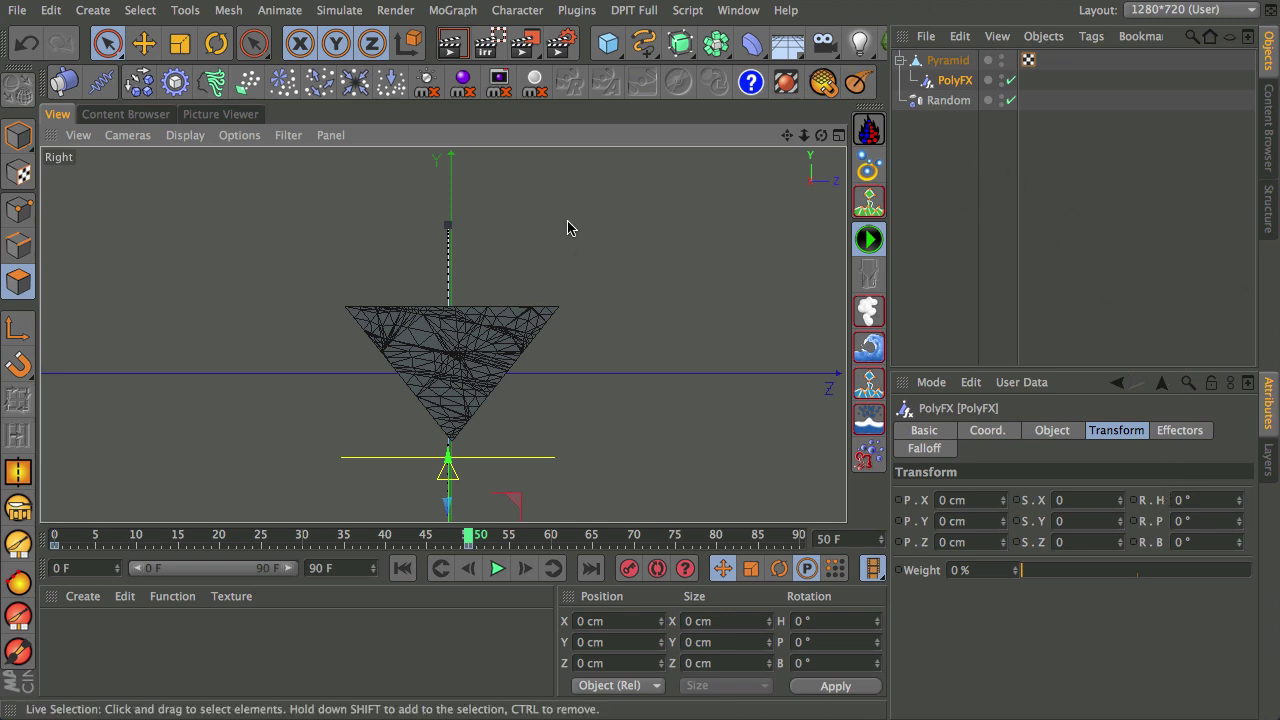
Select the Pyramid and frame it from above in a full-size Top view, working on whole objects
click(947, 61)
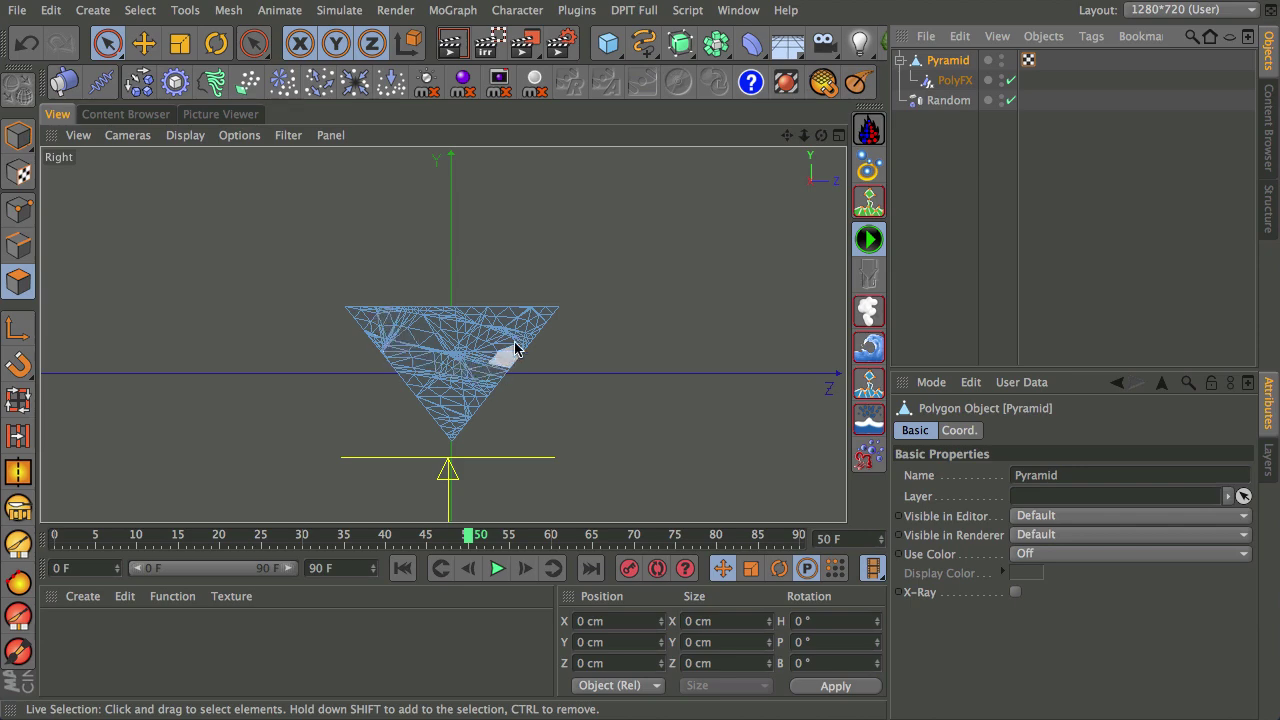
middle_click(487, 240)
middle_click(612, 218)
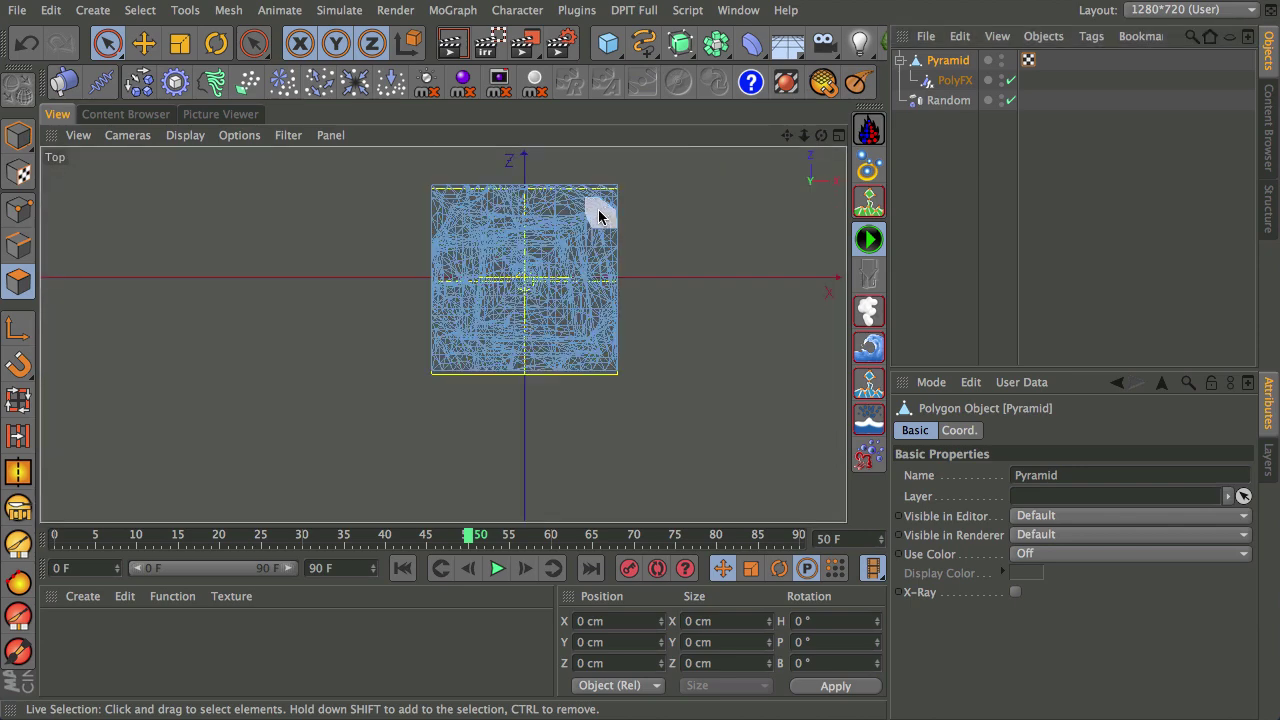
scroll(531, 214, down, 2)
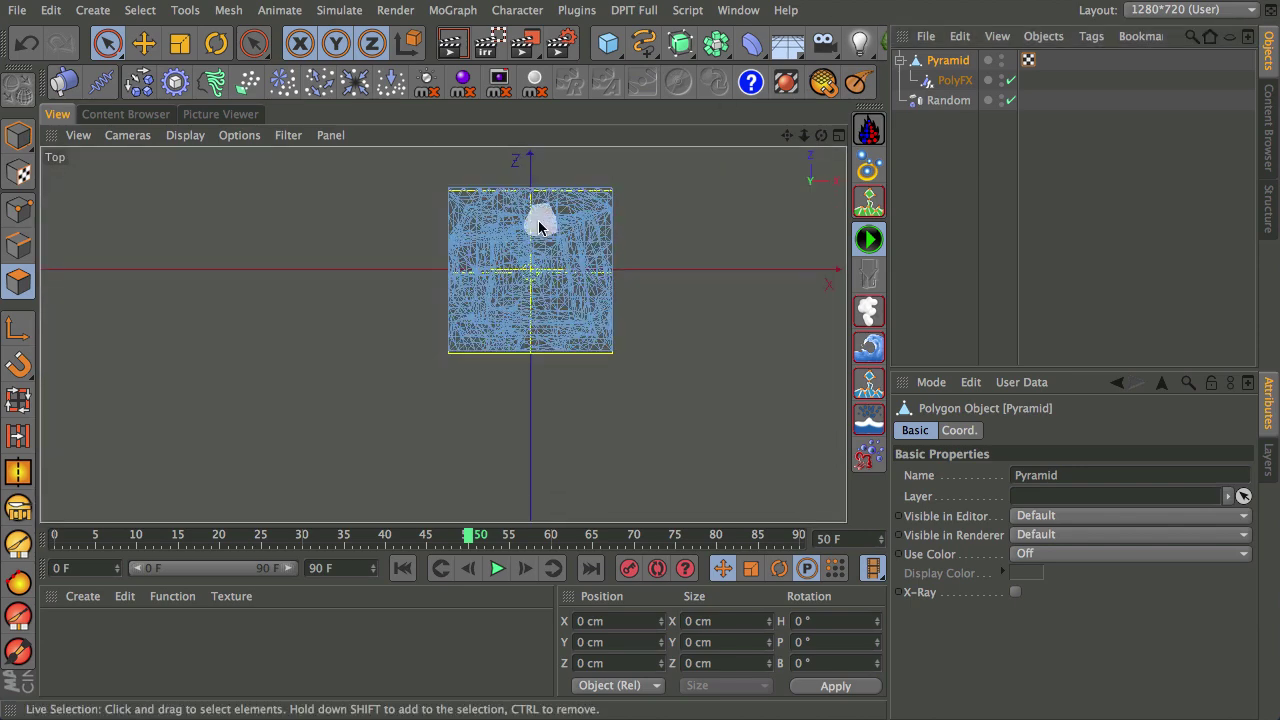
alt+middle_drag(531, 214, 434, 237)
click(17, 133)
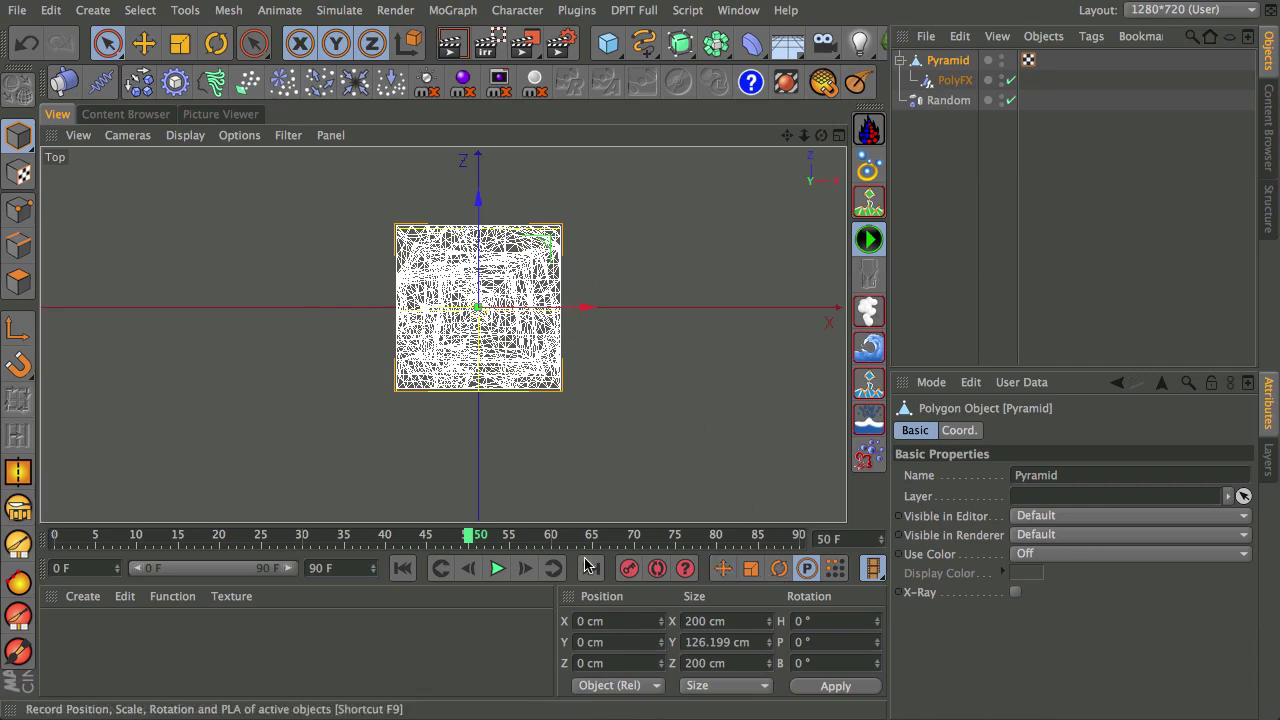
Keyframe the pyramid's rotation at frame 0 and a 360° heading turn at frame 50
click(402, 568)
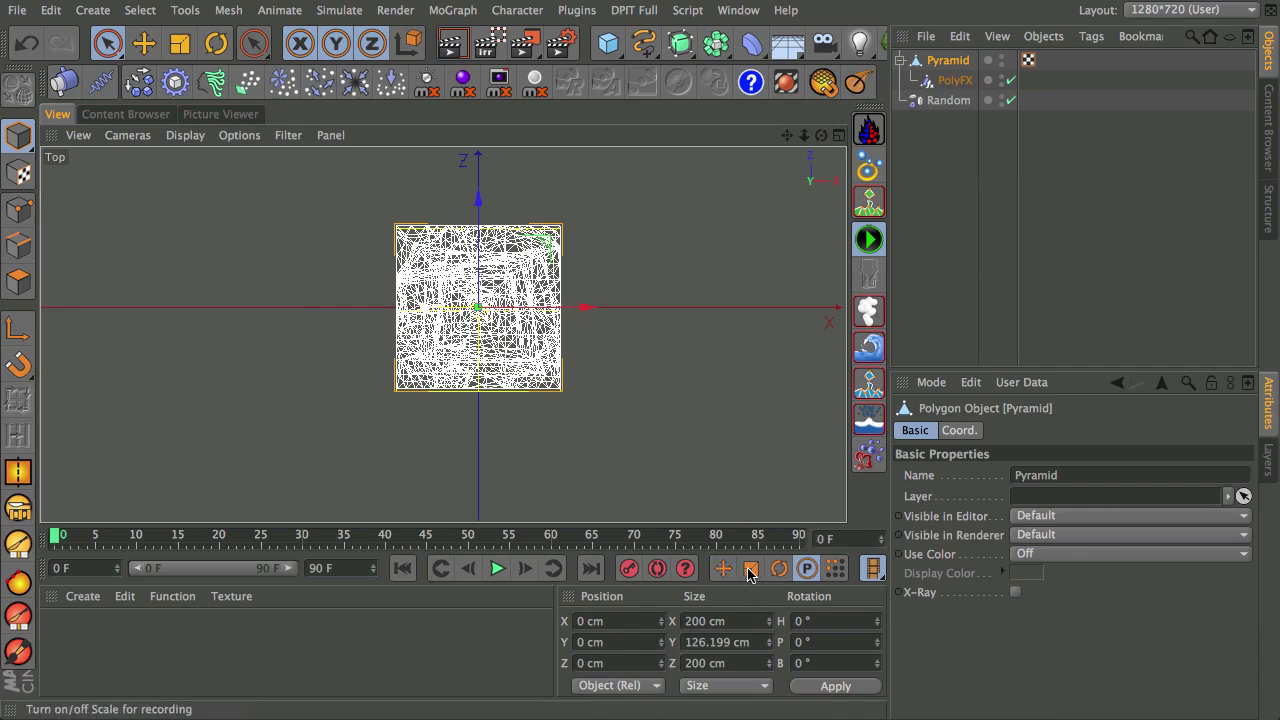
click(629, 569)
click(468, 538)
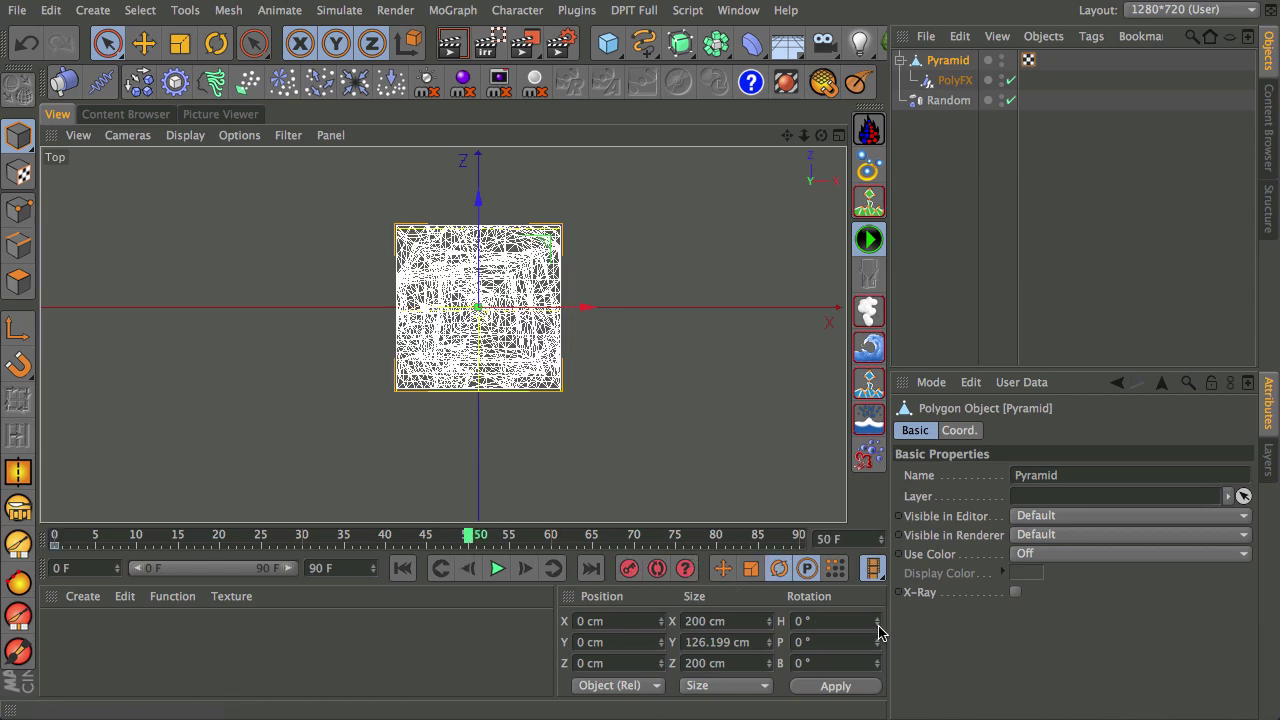
key(r)
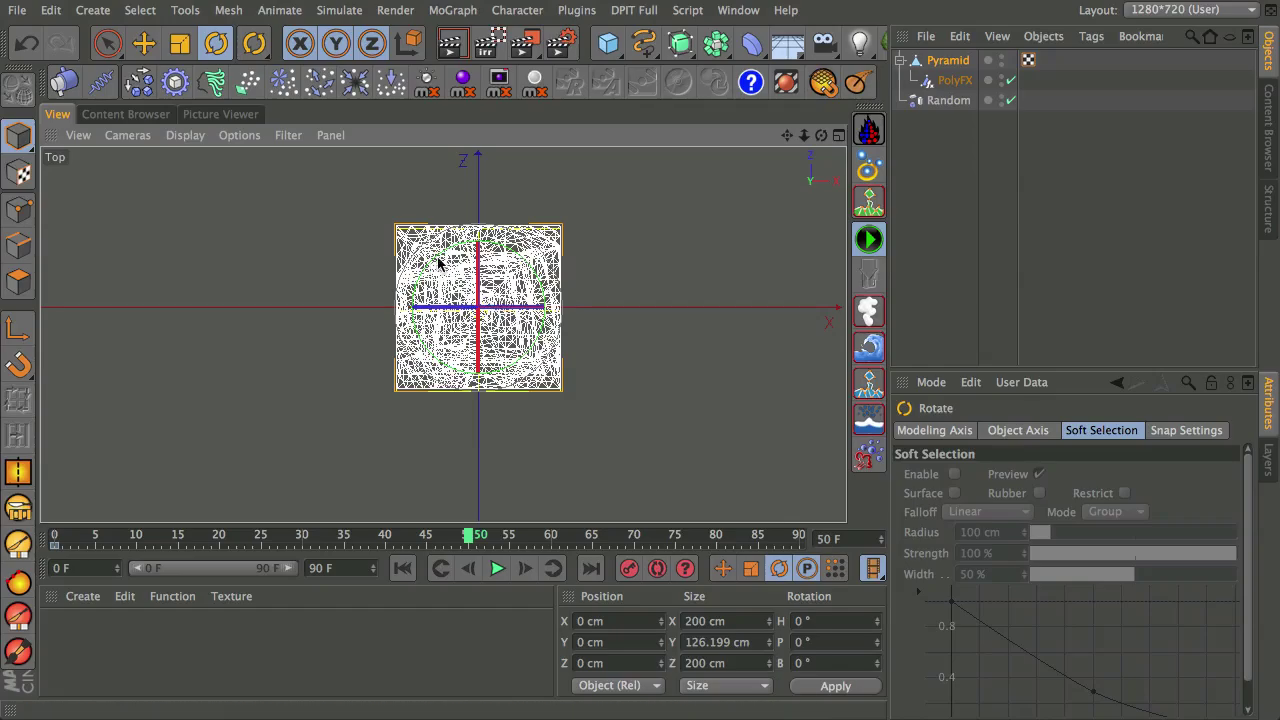
drag(441, 259, 421, 201)
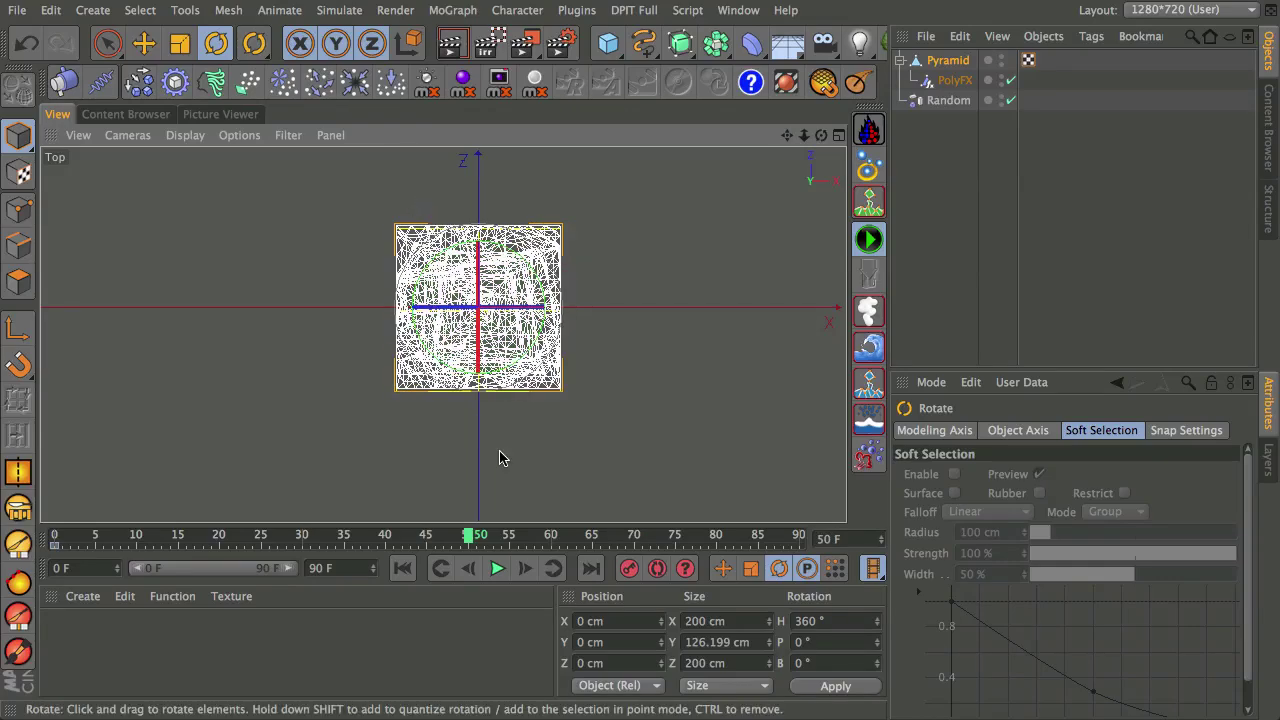
click(629, 569)
Return to a full-size Perspective view at frame 0, orbited to face the scene head-on
middle_click(586, 420)
middle_click(318, 290)
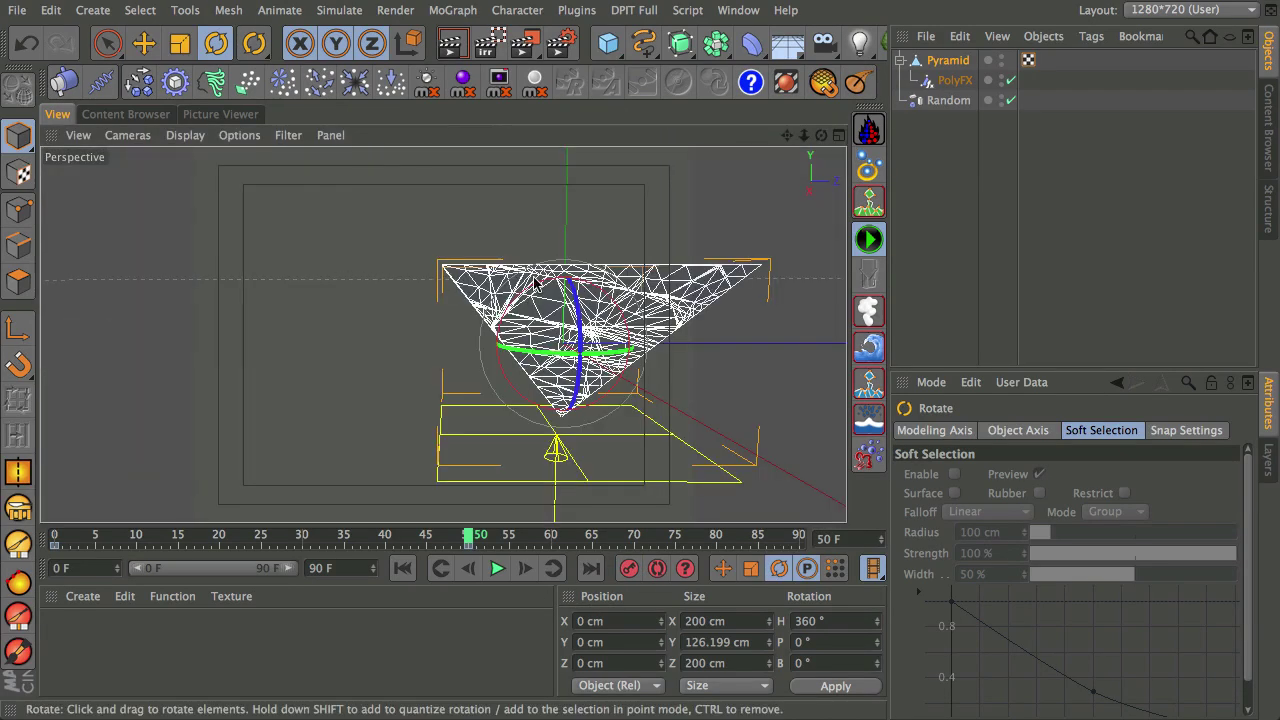
click(402, 568)
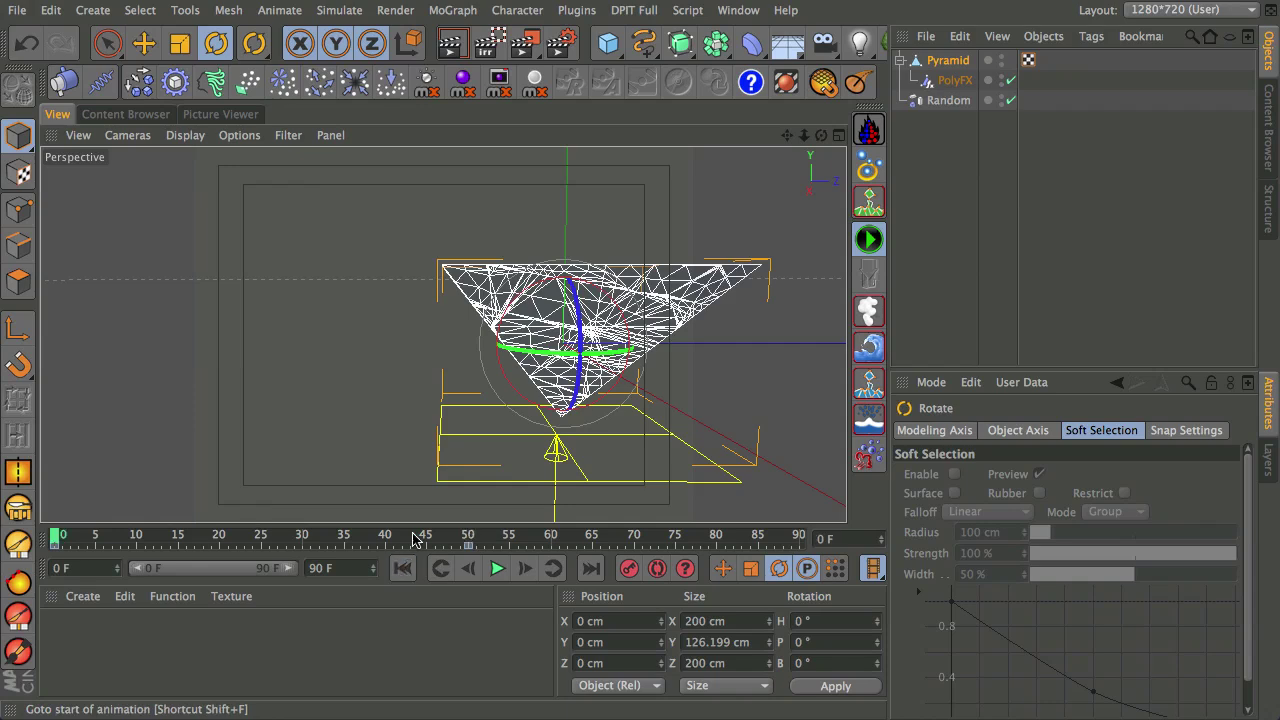
alt+drag(542, 397, 423, 383)
Set the PolyFX object's Visible in Editor to Off, deselect it, and play the animation
click(898, 132)
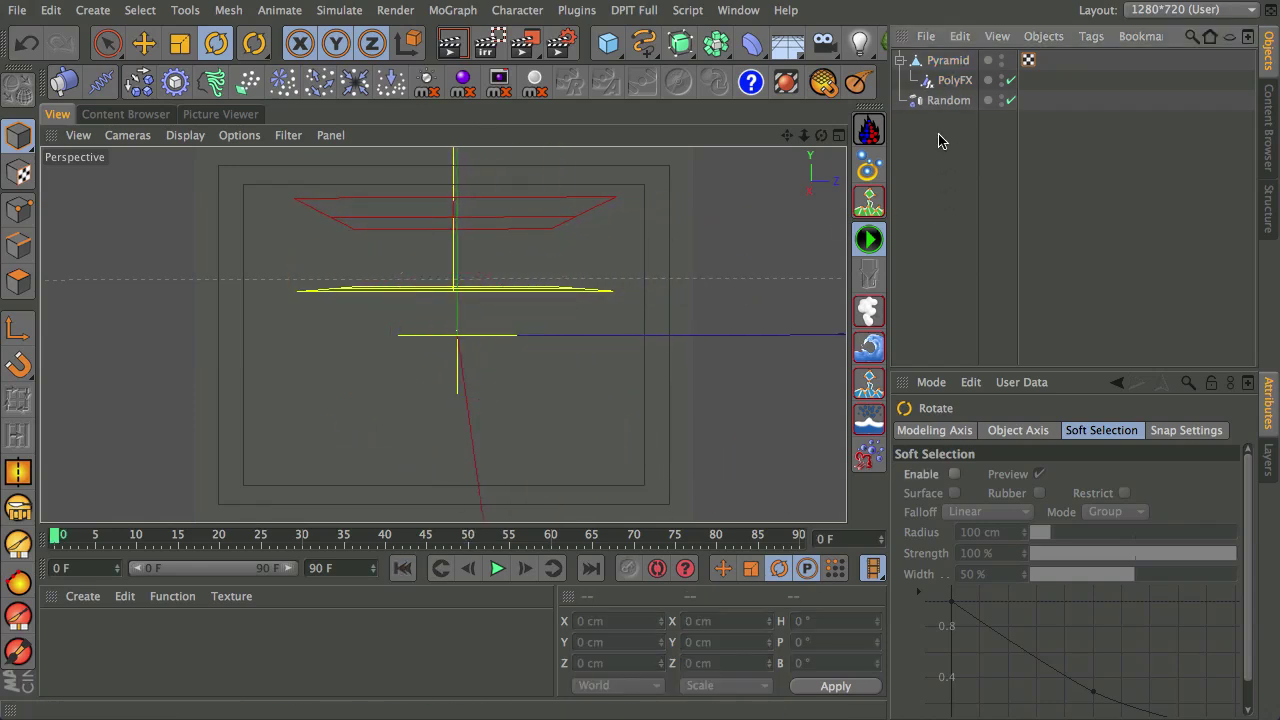
click(953, 81)
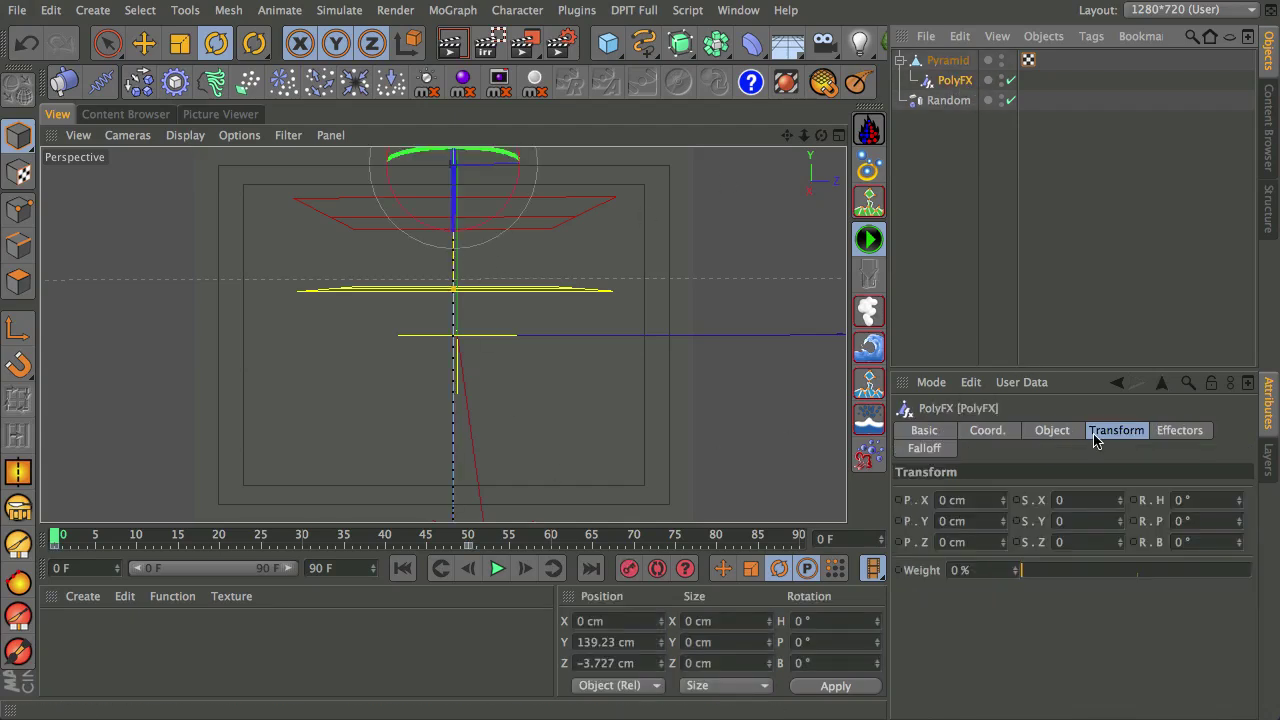
click(926, 431)
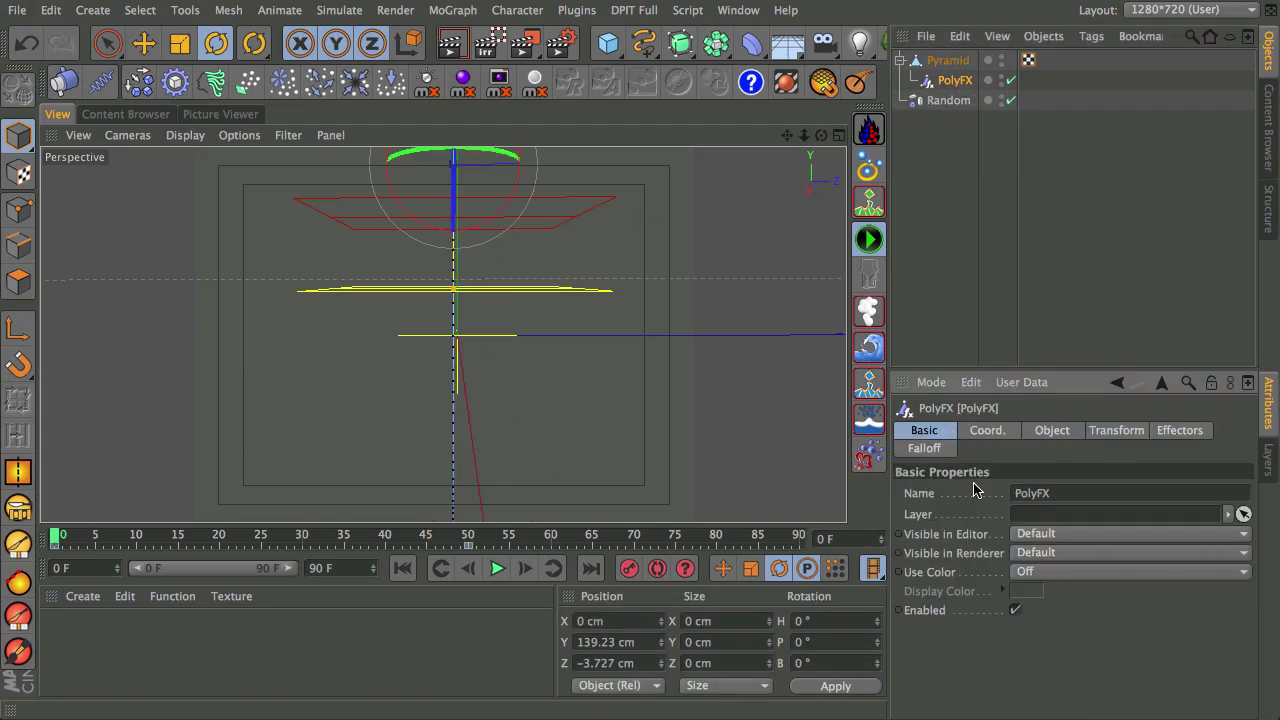
click(1030, 540)
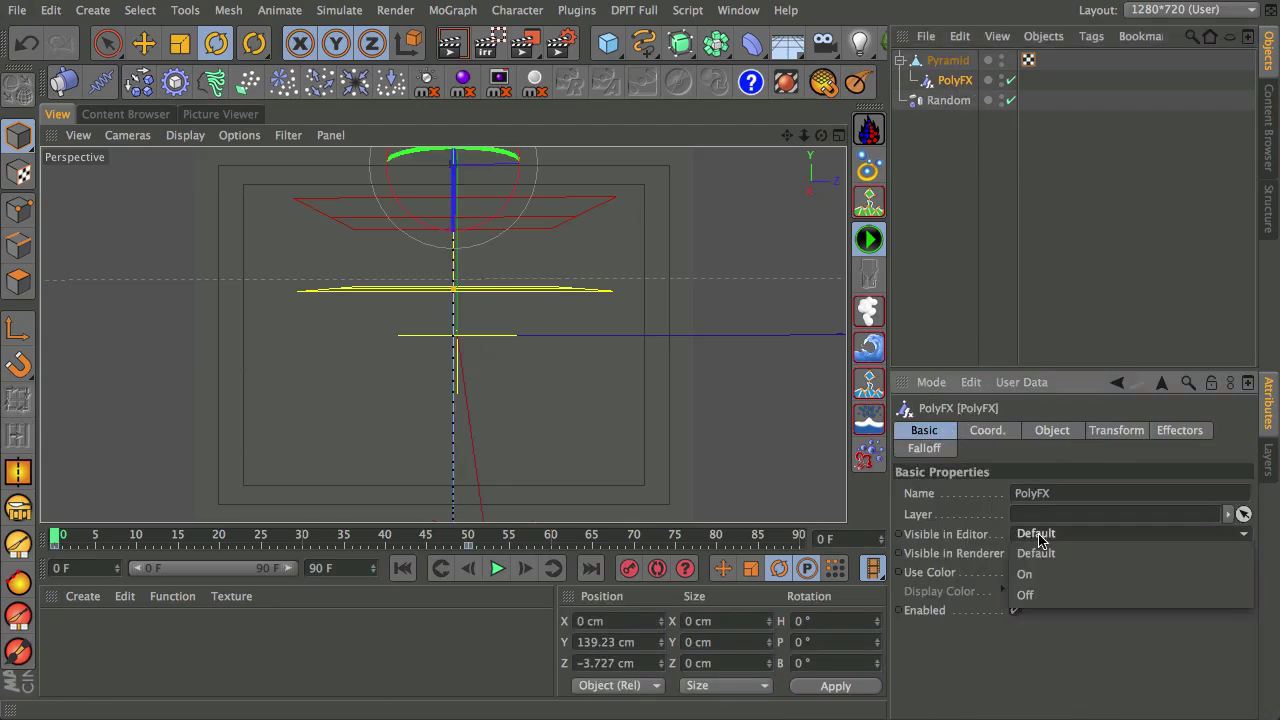
click(1050, 600)
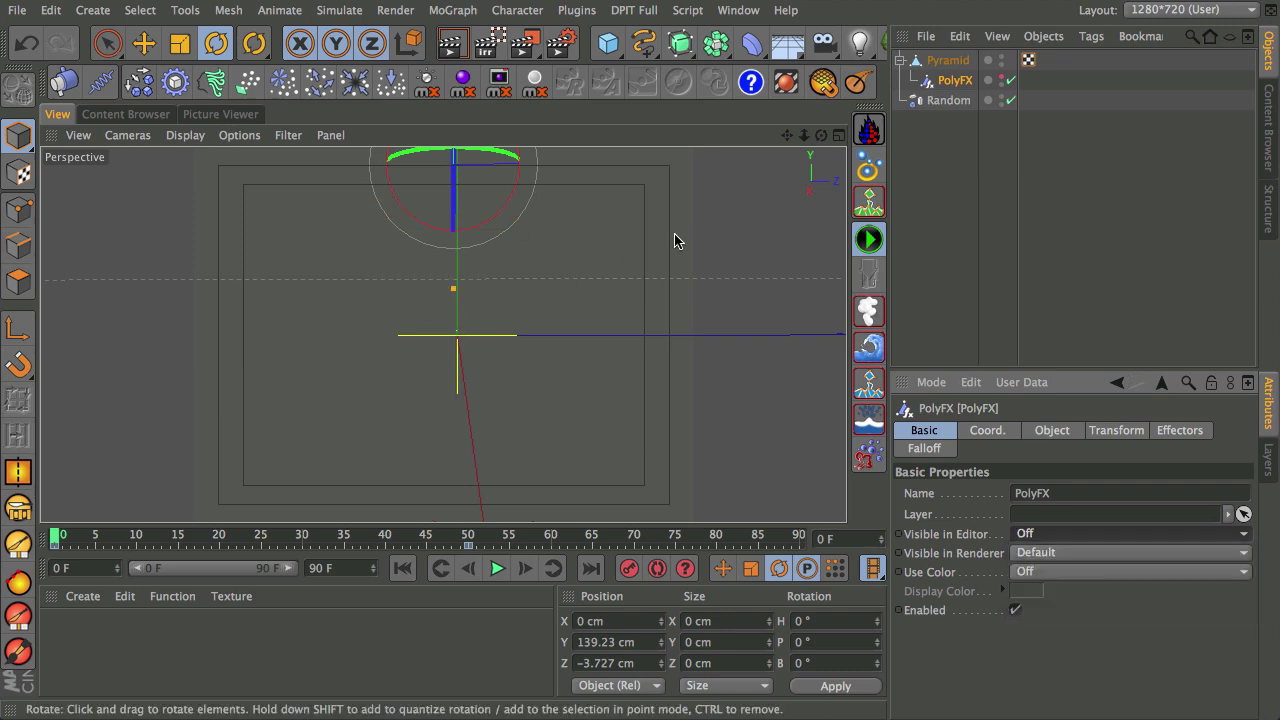
click(948, 150)
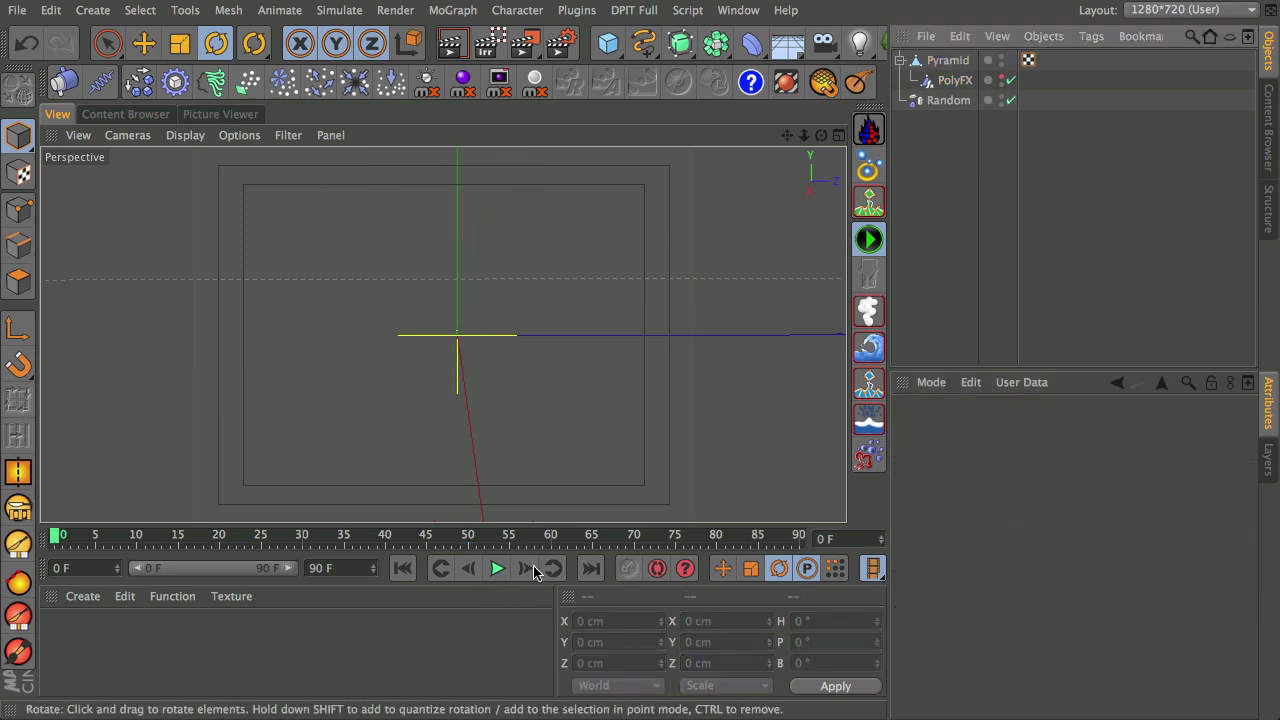
click(497, 568)
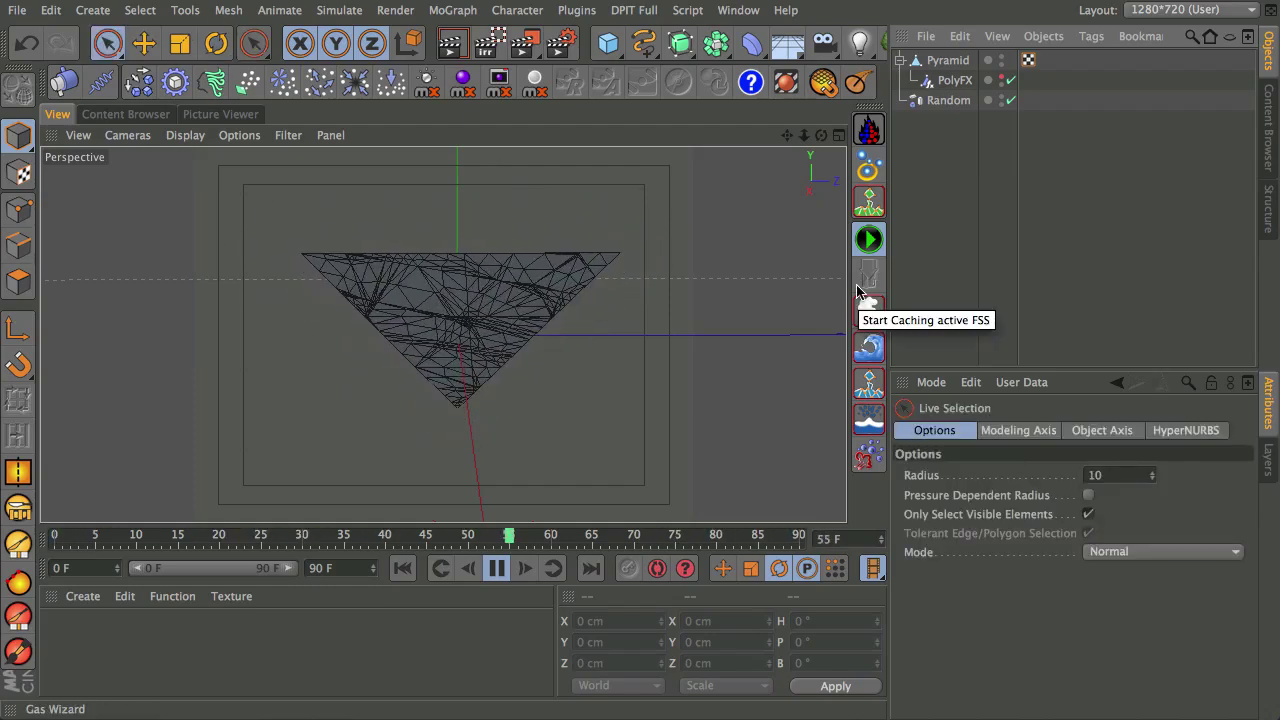
Stop playback, orbit and pan to look down on the pyramid, then replay from frame 0 and pause
click(499, 572)
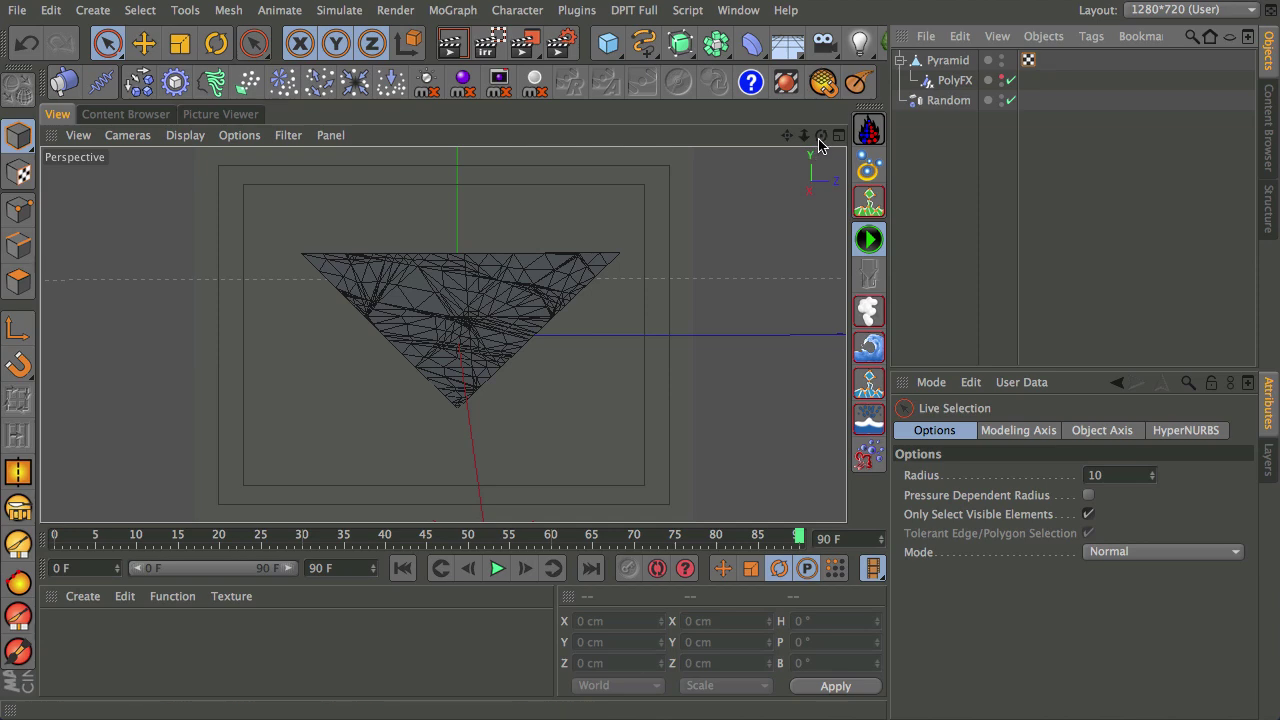
drag(820, 137, 718, 192)
drag(785, 135, 726, 188)
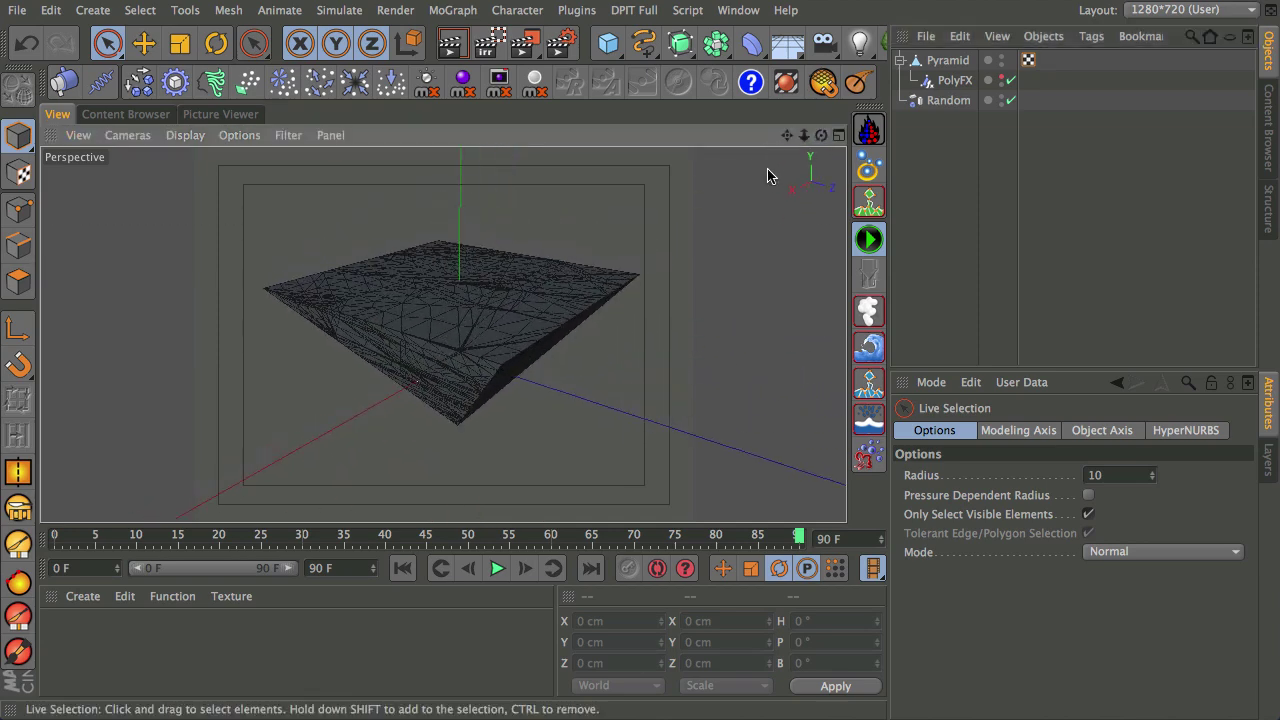
drag(789, 132, 774, 171)
drag(821, 135, 826, 227)
click(403, 568)
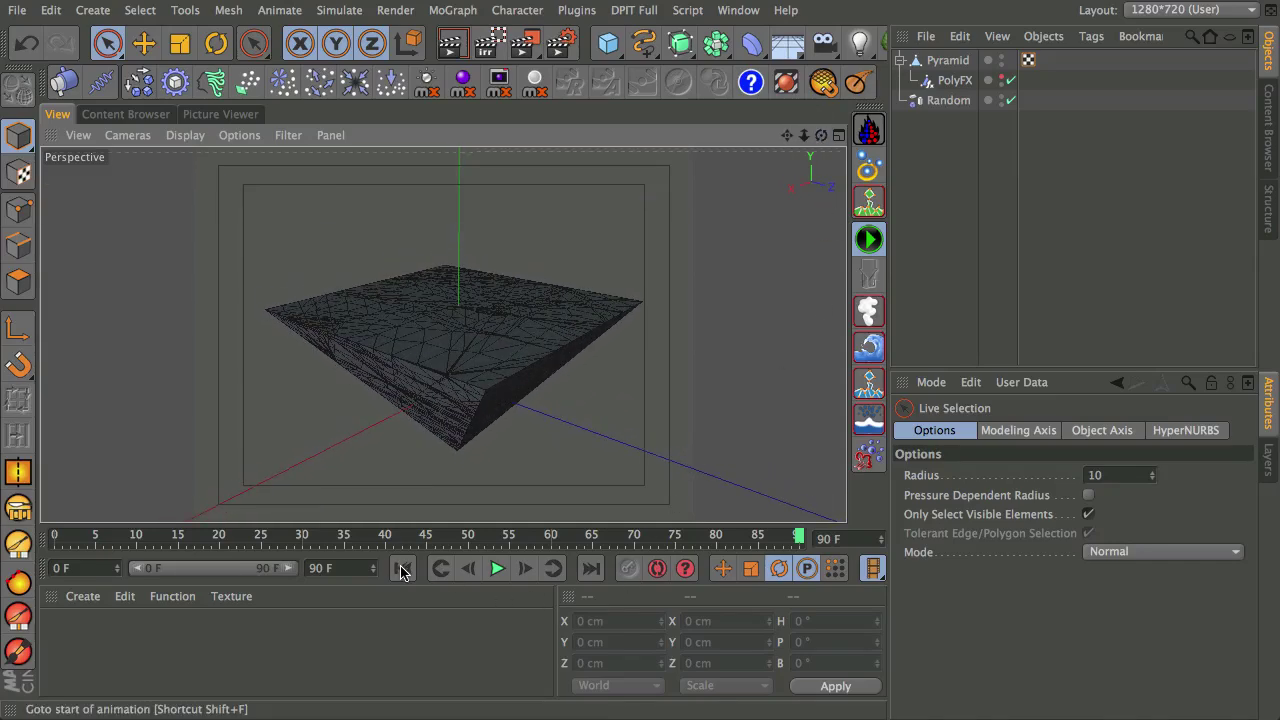
click(497, 568)
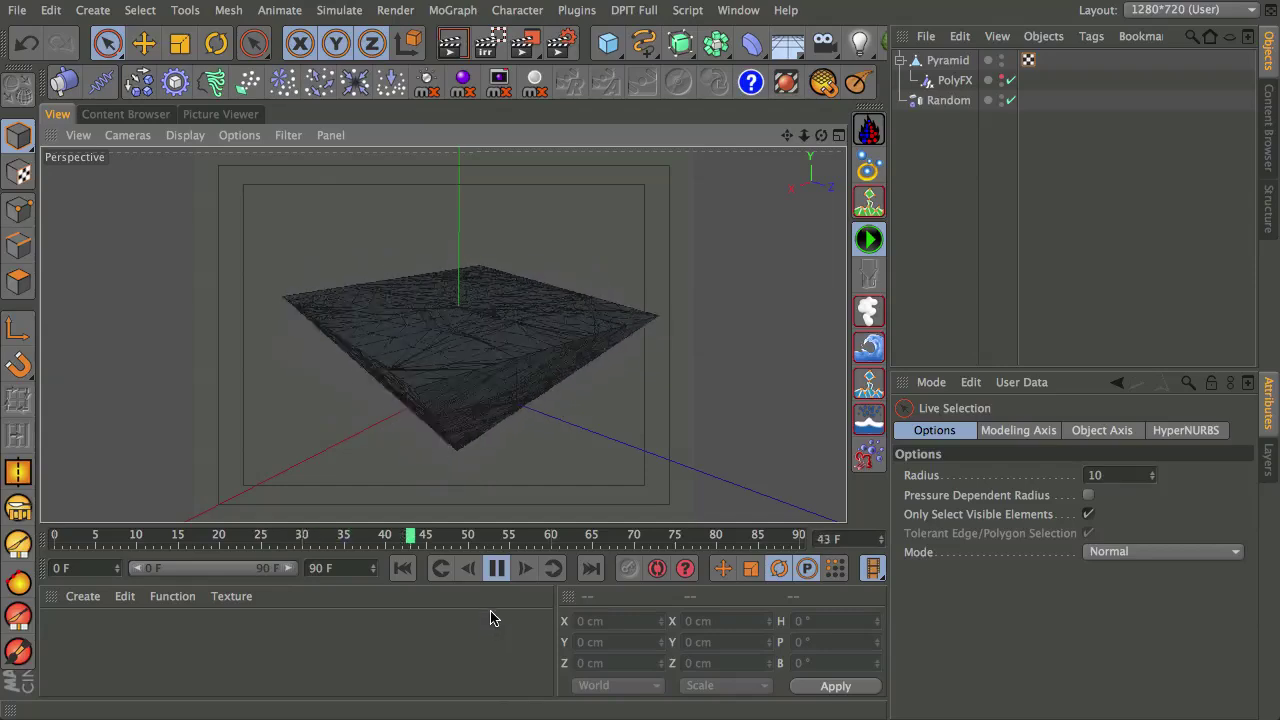
click(497, 568)
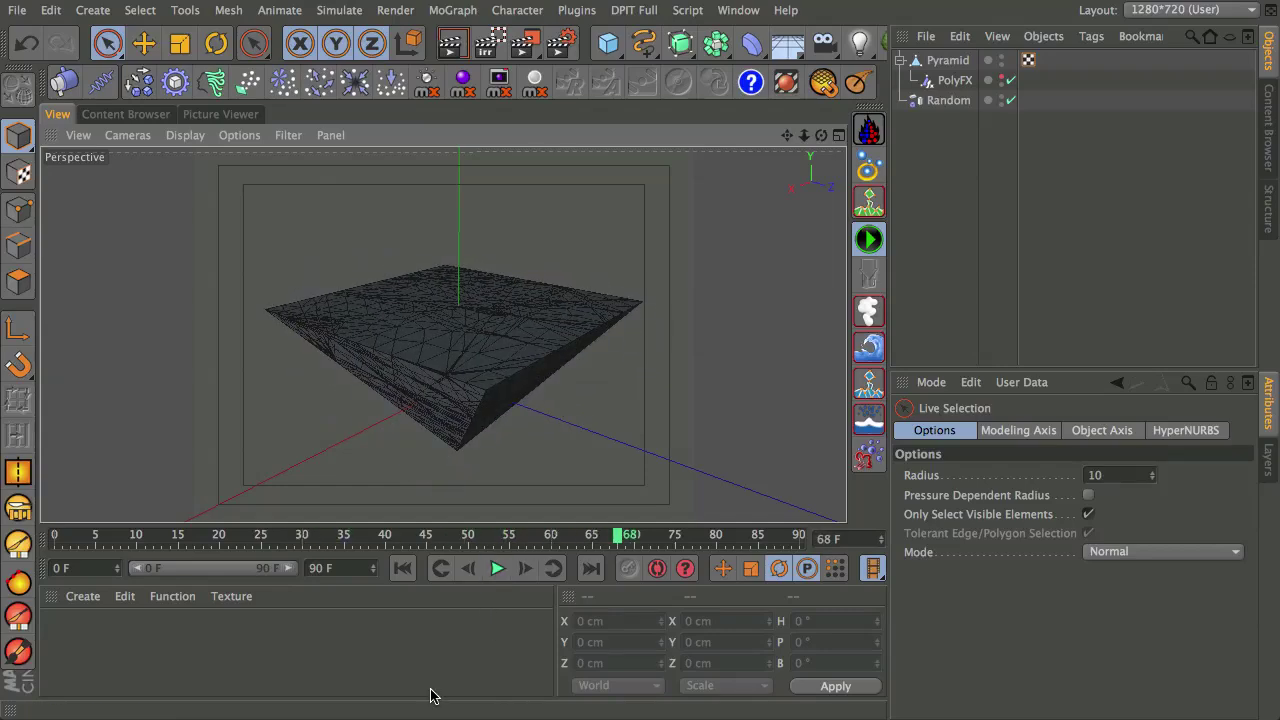